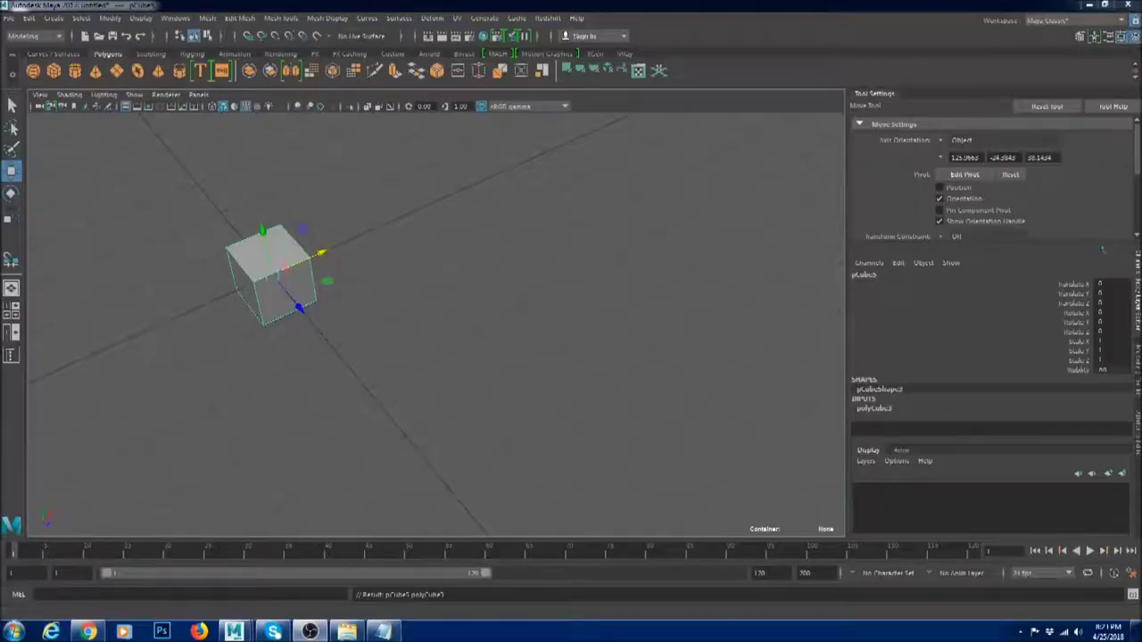
Turn off Wireframe on Shaded in the viewport and deselect the cube to view it without edge lines.
alt+drag(330, 373, 477, 385)
alt+right_drag(406, 331, 595, 390)
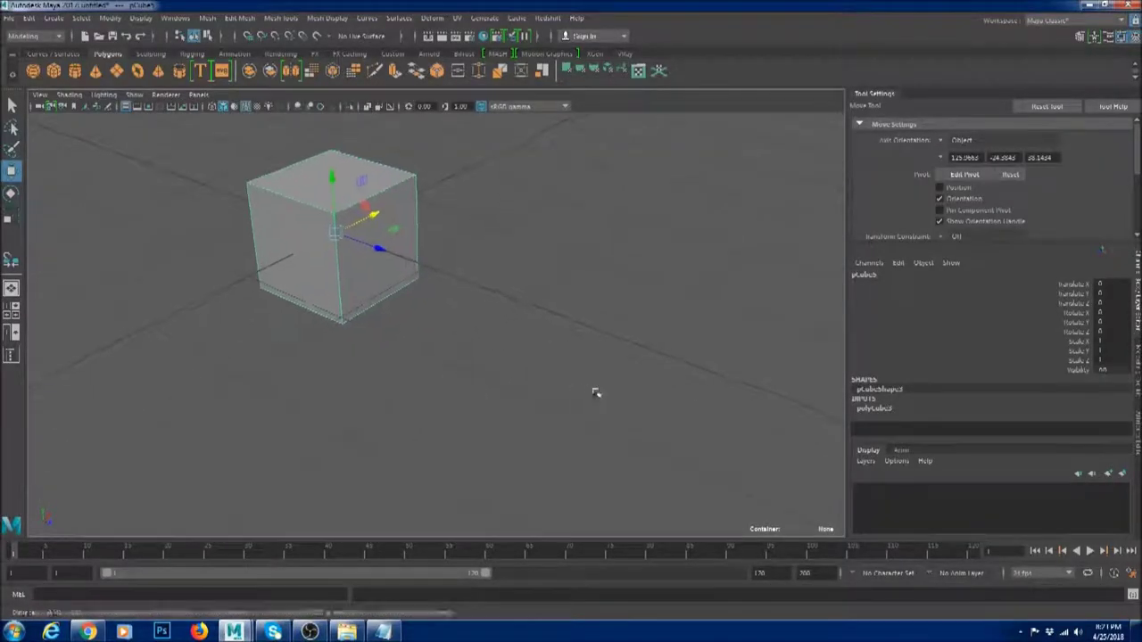
alt+middle_drag(440, 286, 512, 329)
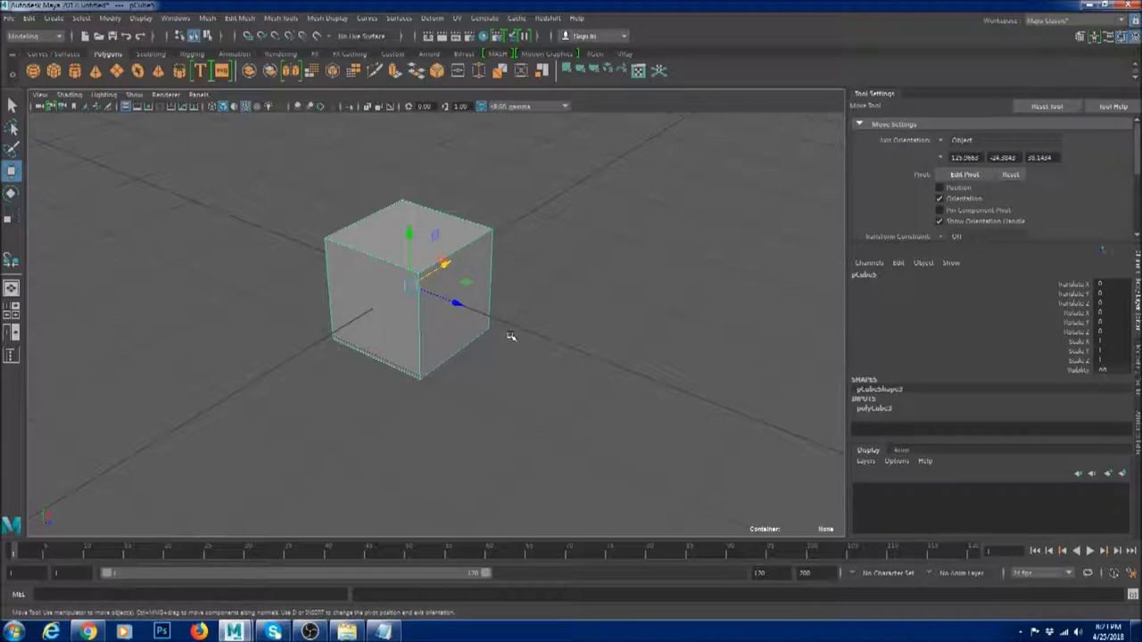
key(f)
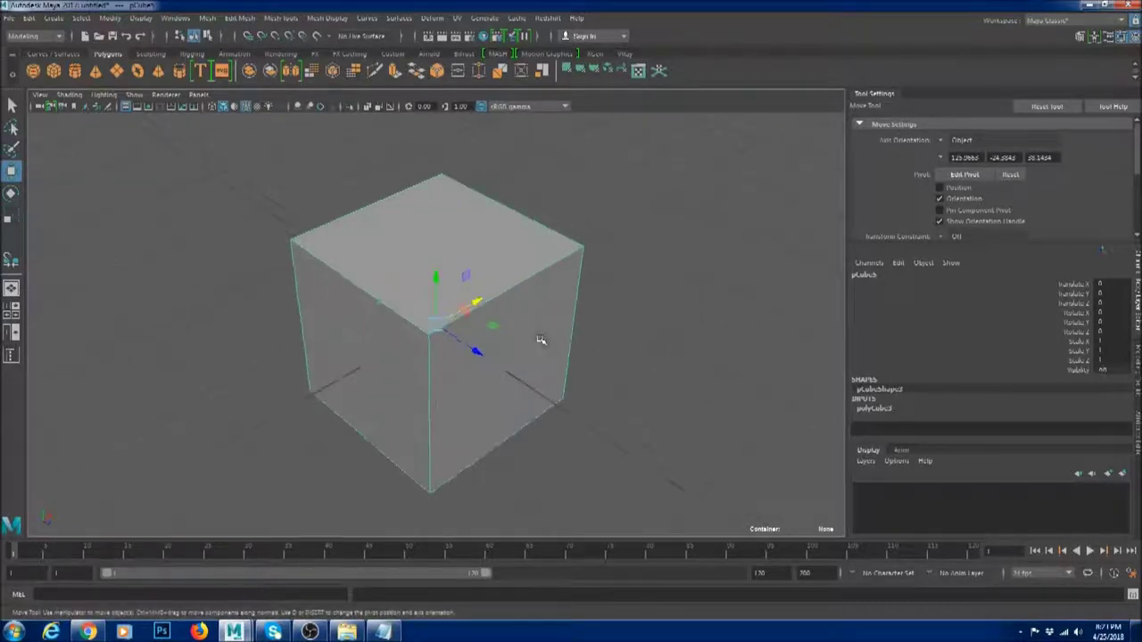
scroll(541, 339, down, 5)
alt+drag(589, 345, 657, 401)
alt+right_drag(657, 401, 683, 443)
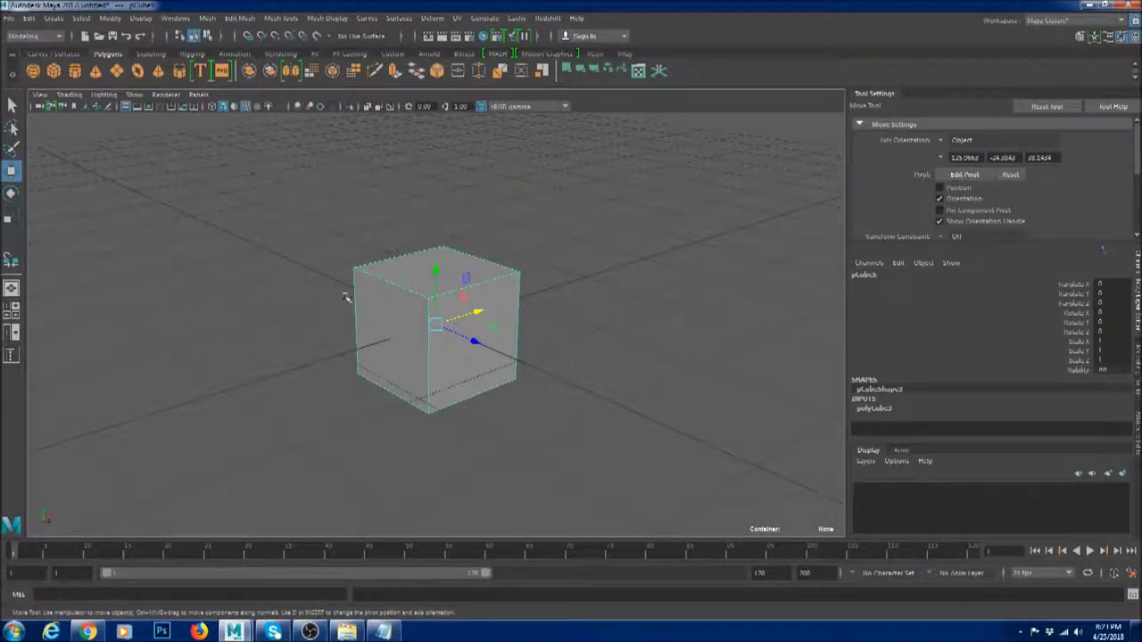
click(68, 95)
click(124, 221)
click(594, 309)
scroll(594, 309, down, 3)
alt+drag(594, 308, 550, 339)
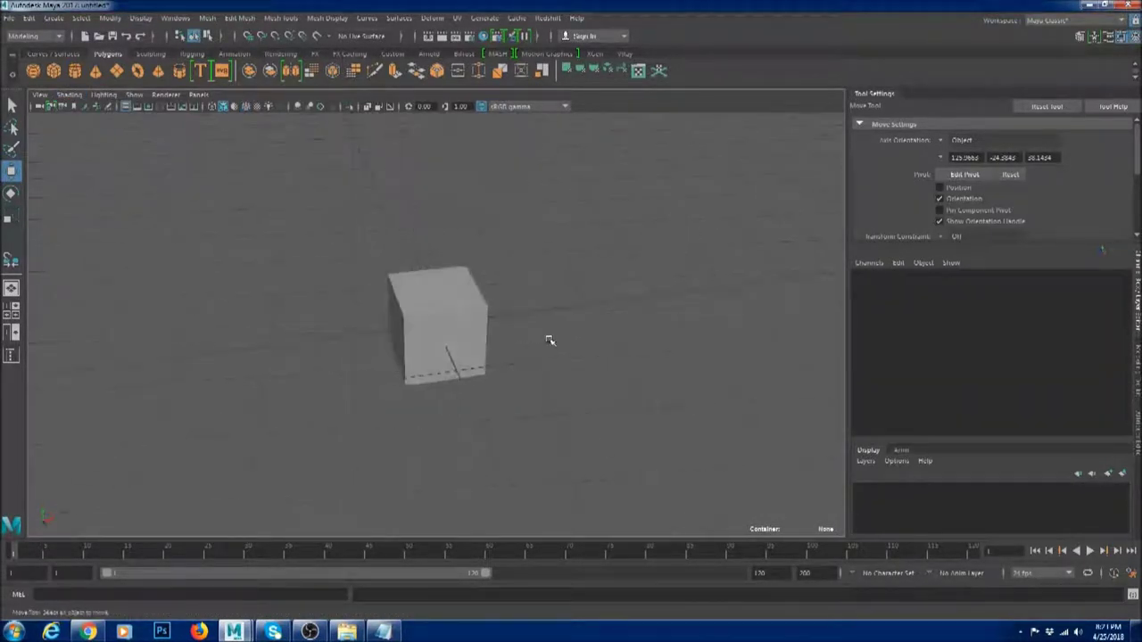
scroll(550, 339, up, 4)
alt+drag(546, 294, 581, 313)
Turn Wireframe on Shaded display on for the cube.
click(69, 95)
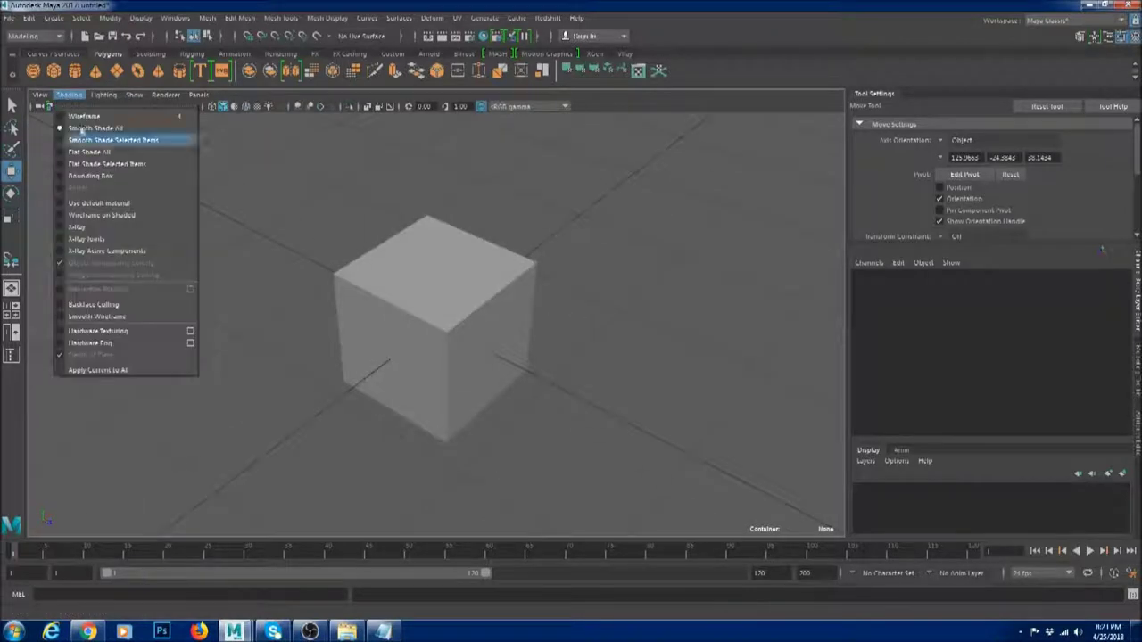
click(115, 227)
alt+drag(620, 265, 573, 266)
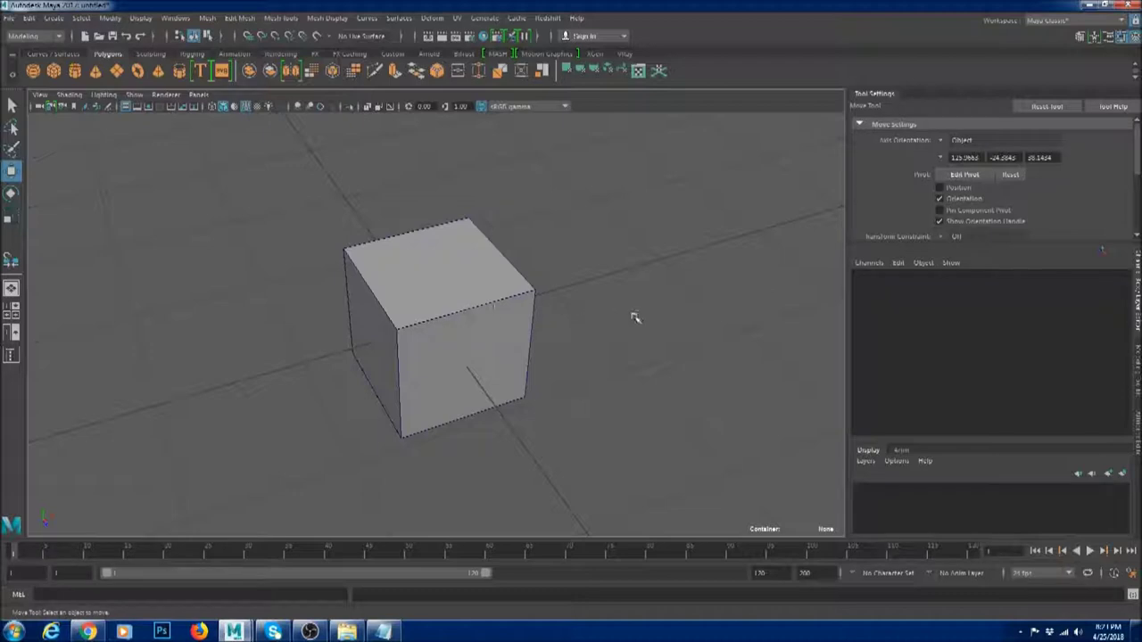
click(438, 303)
click(660, 295)
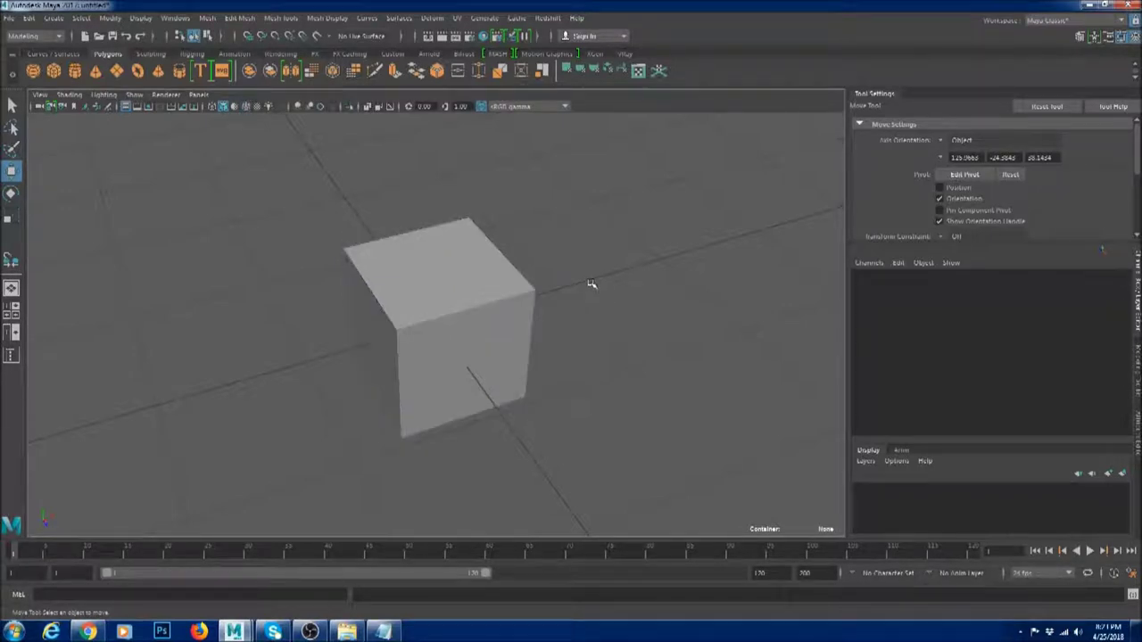
Extract the cube's top face into a separate piece.
alt+drag(591, 283, 438, 268)
click(461, 269)
scroll(492, 260, up, 3)
scroll(476, 246, down, 3)
key(F11)
click(446, 264)
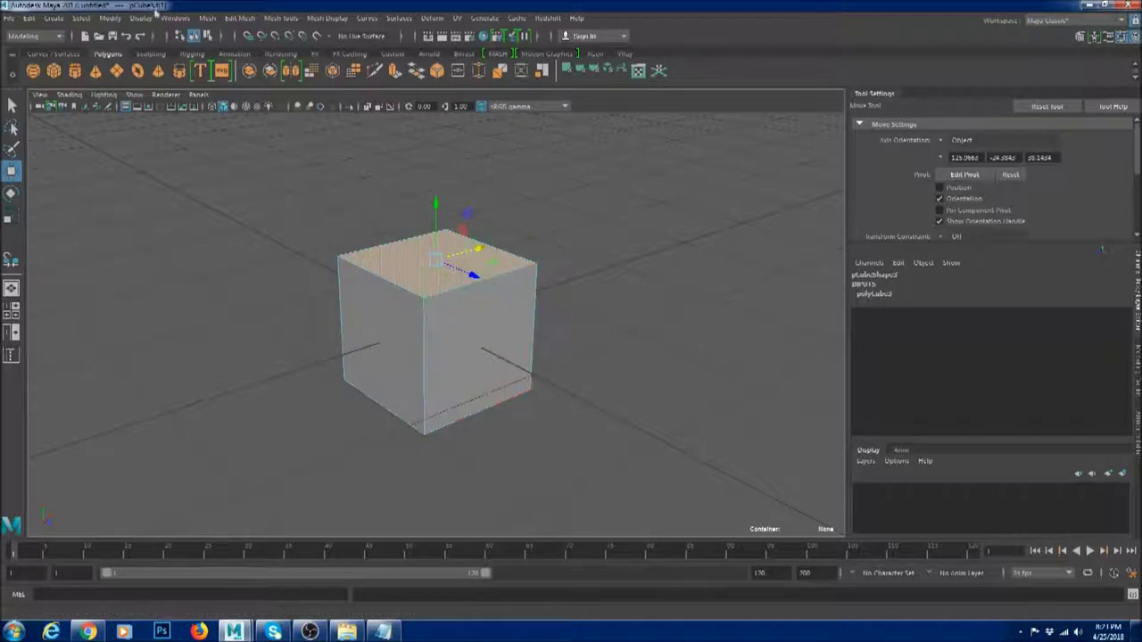
click(230, 18)
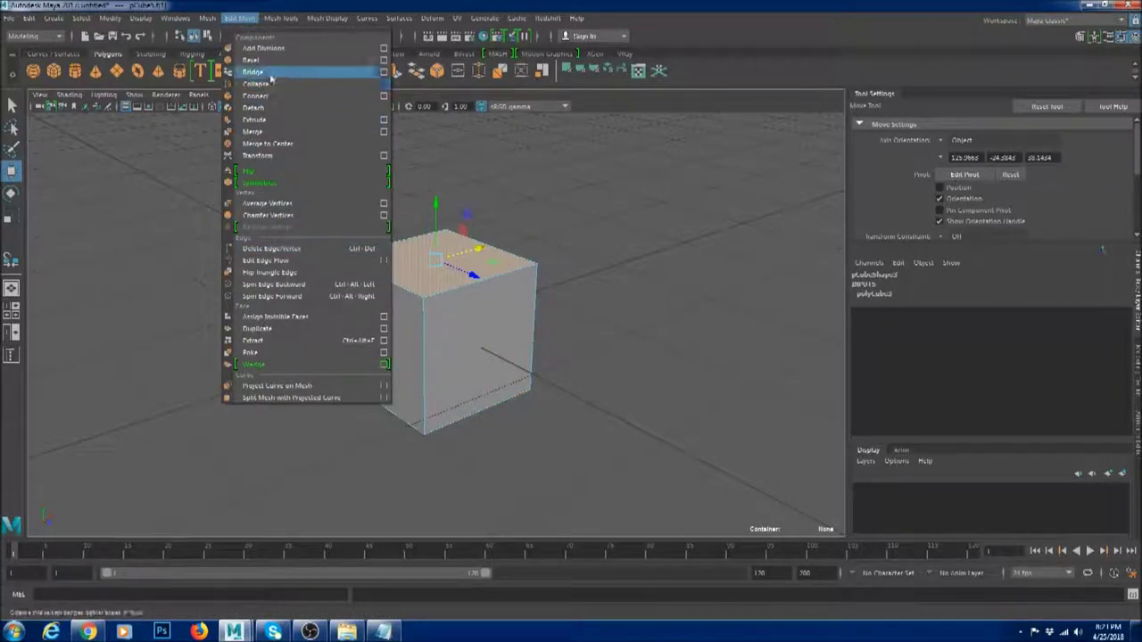
click(291, 342)
click(568, 289)
alt+drag(565, 291, 575, 319)
Return to object selection and select the extracted top piece of the cube.
right_click(448, 251)
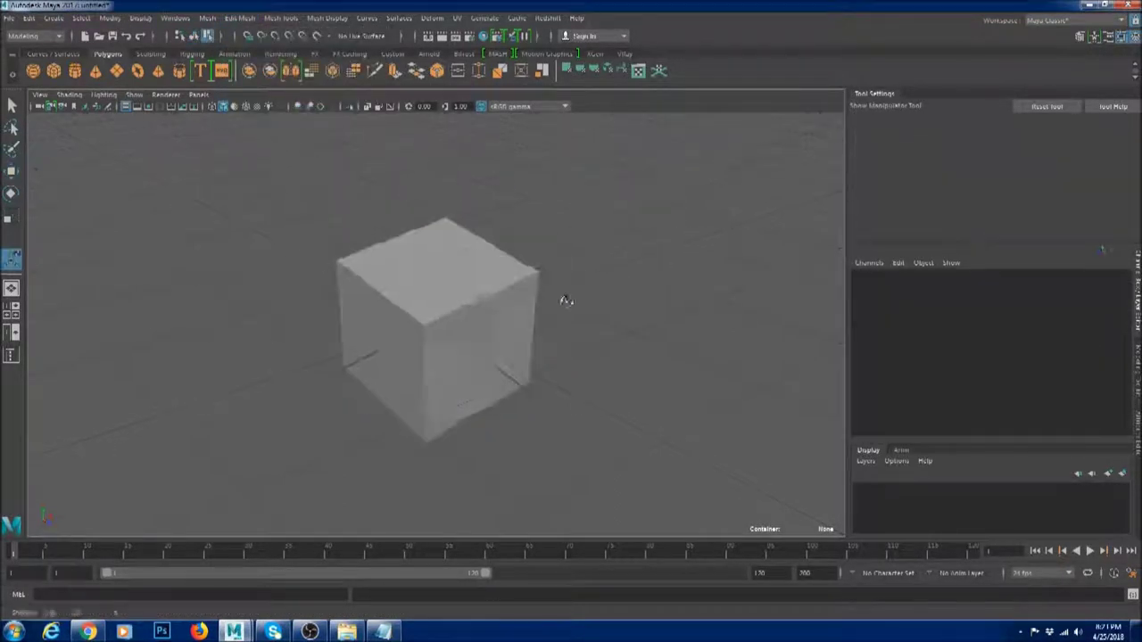
right_drag(448, 252, 499, 231)
click(444, 255)
alt+drag(518, 271, 556, 242)
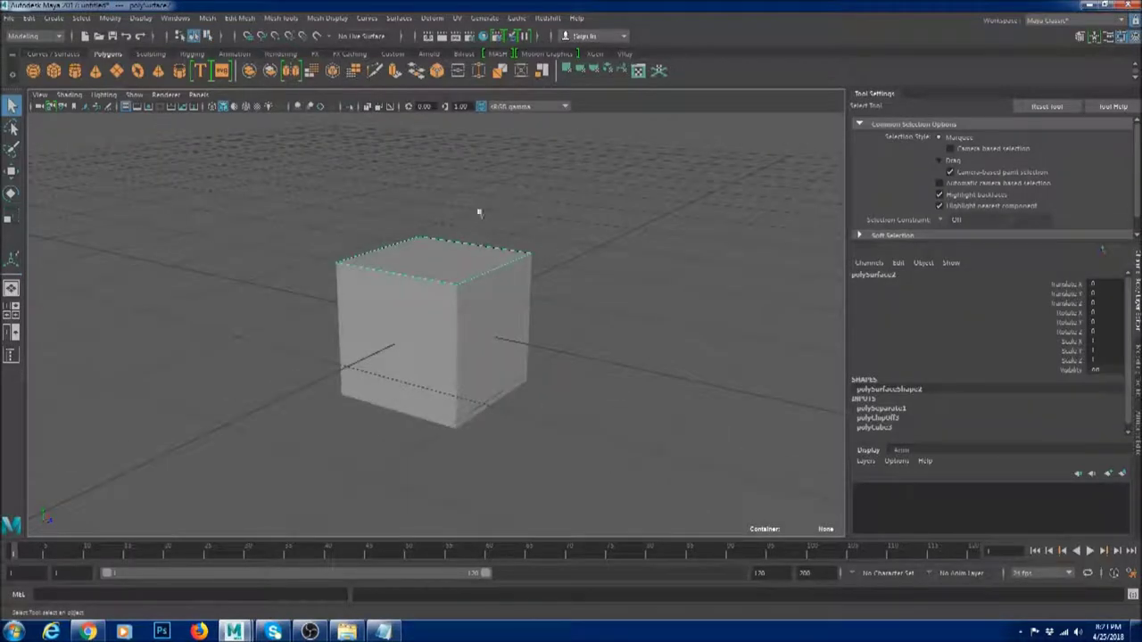
Undo the selection changes and the extraction of the cube's top face.
key(ctrl+z)
key(ctrl+z)
key(ctrl+z)
key(ctrl+z)
key(ctrl+z)
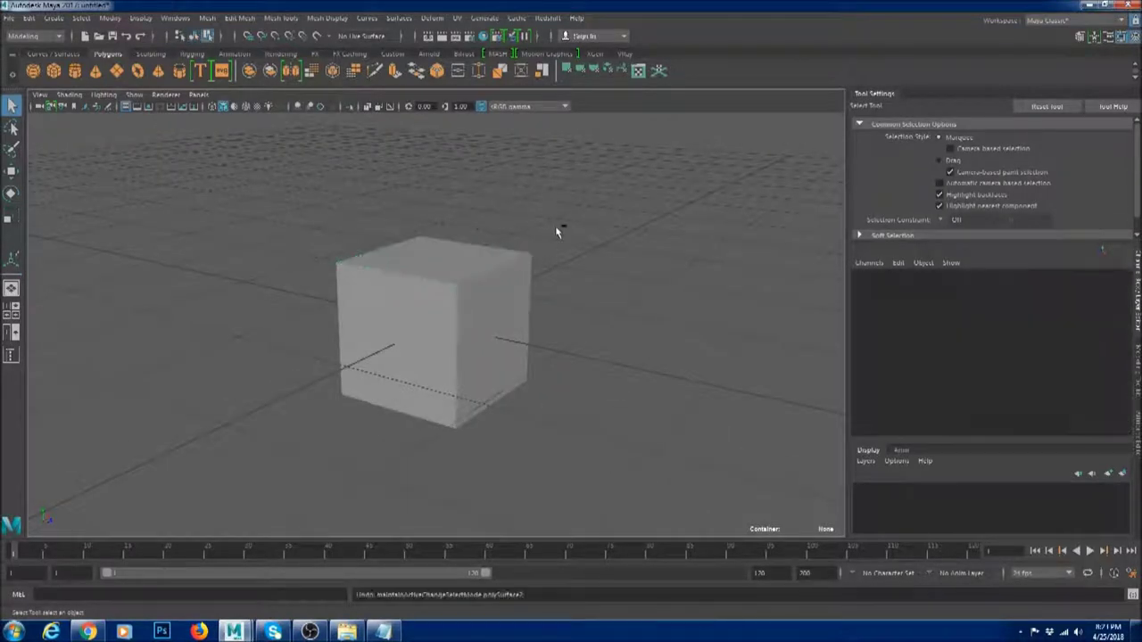
Extract the cube's top face again as a separate object.
alt+drag(611, 256, 616, 274)
click(460, 288)
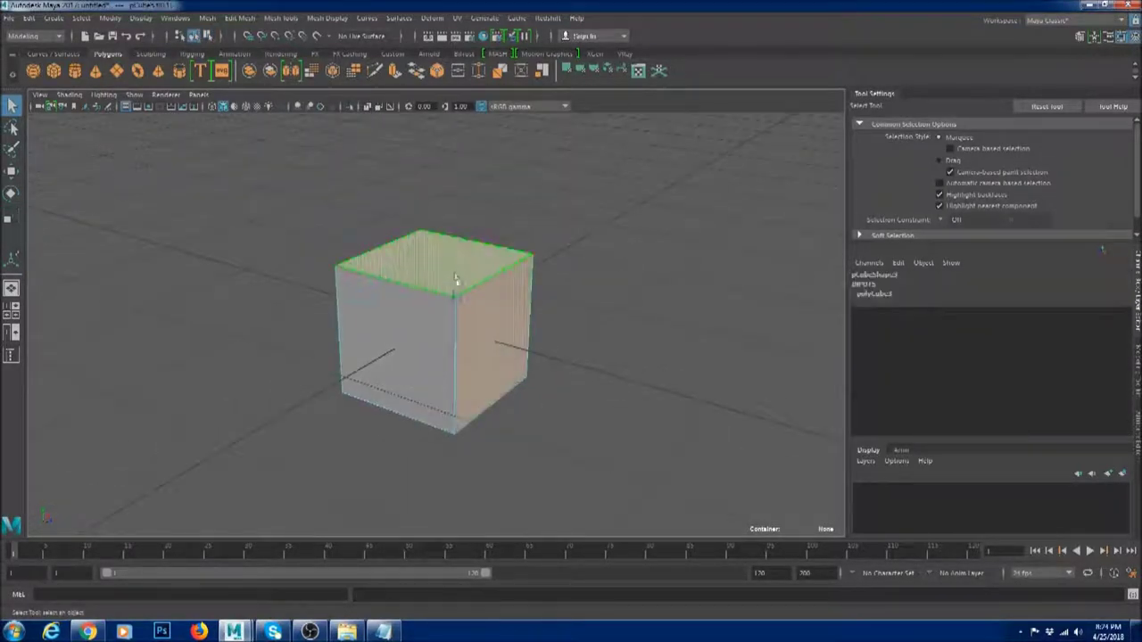
key(w)
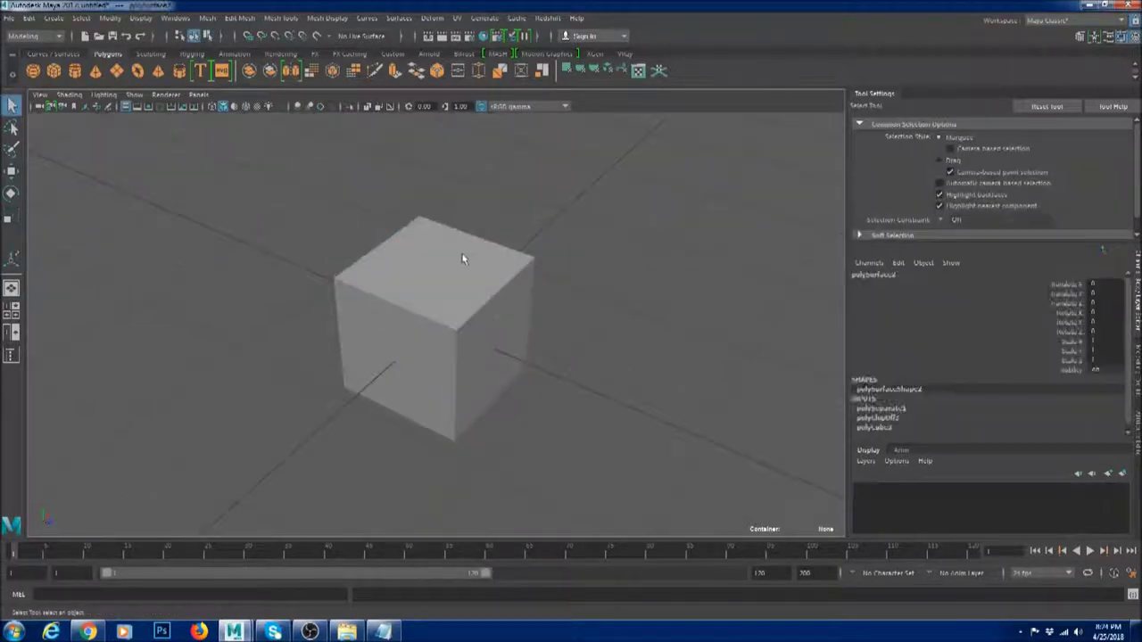
Center the pivot of the extracted top piece with Center Pivot and undo it.
key(w)
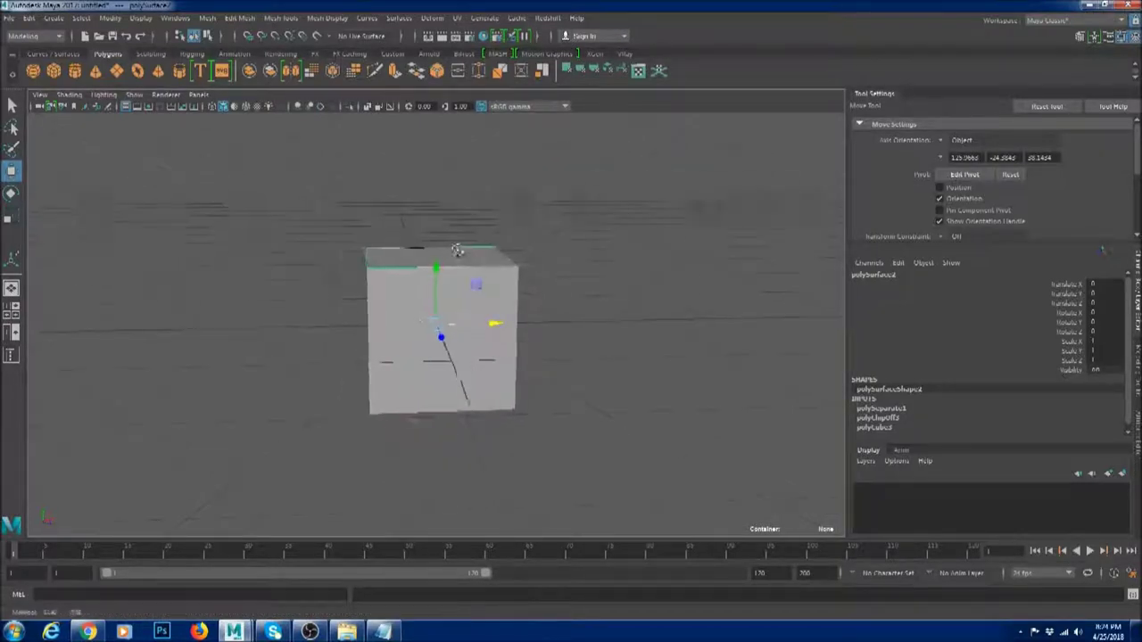
scroll(453, 251, up, 3)
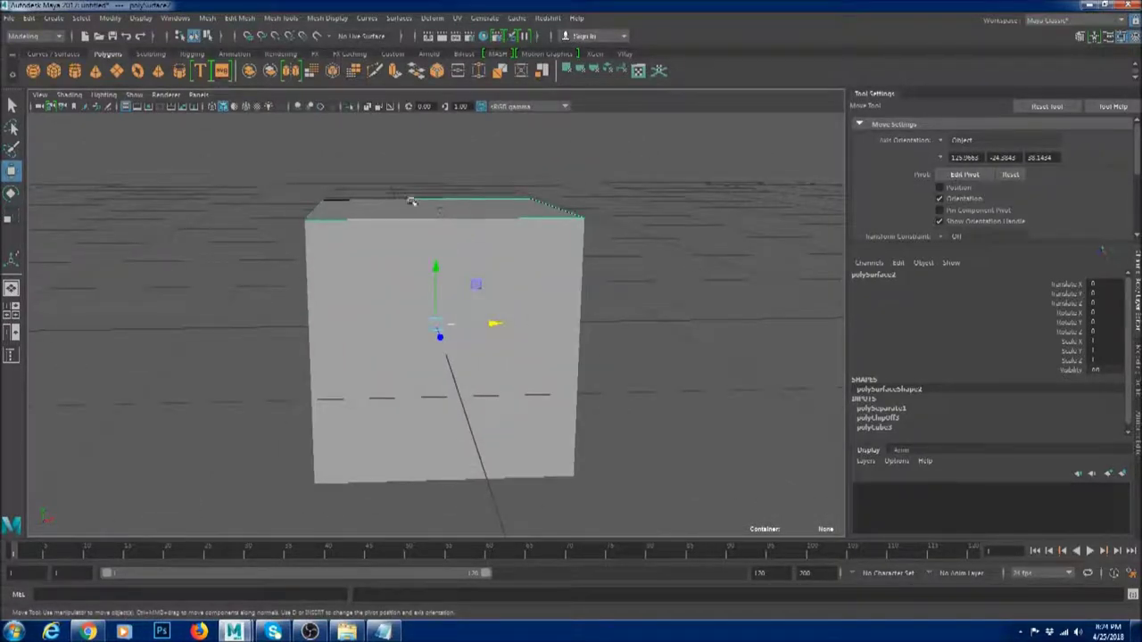
click(109, 18)
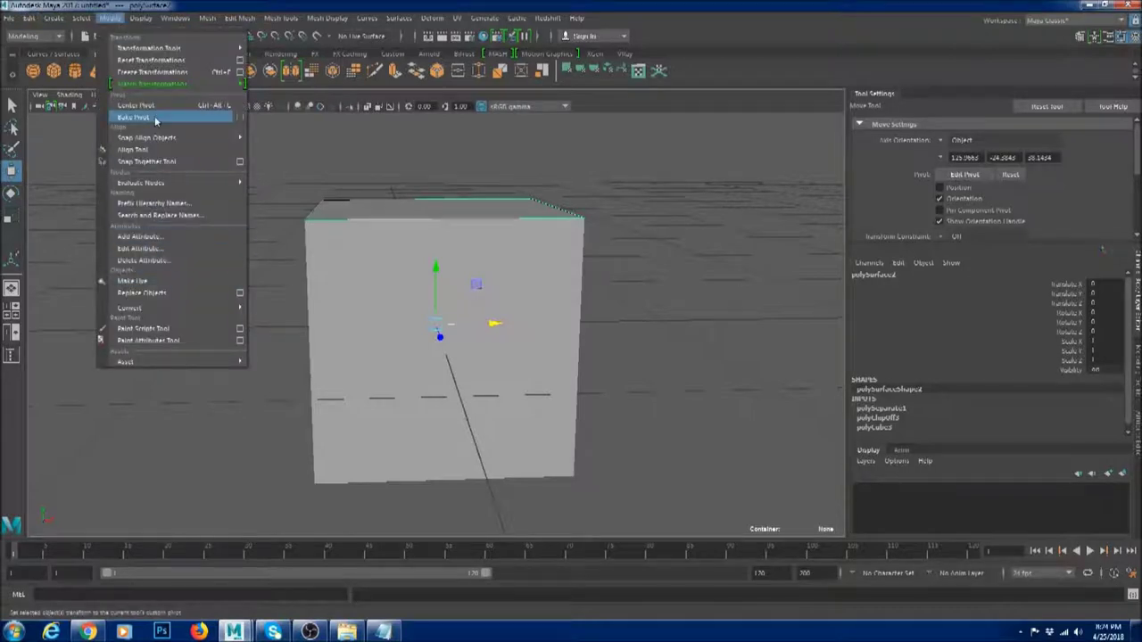
click(155, 108)
key(ctrl+z)
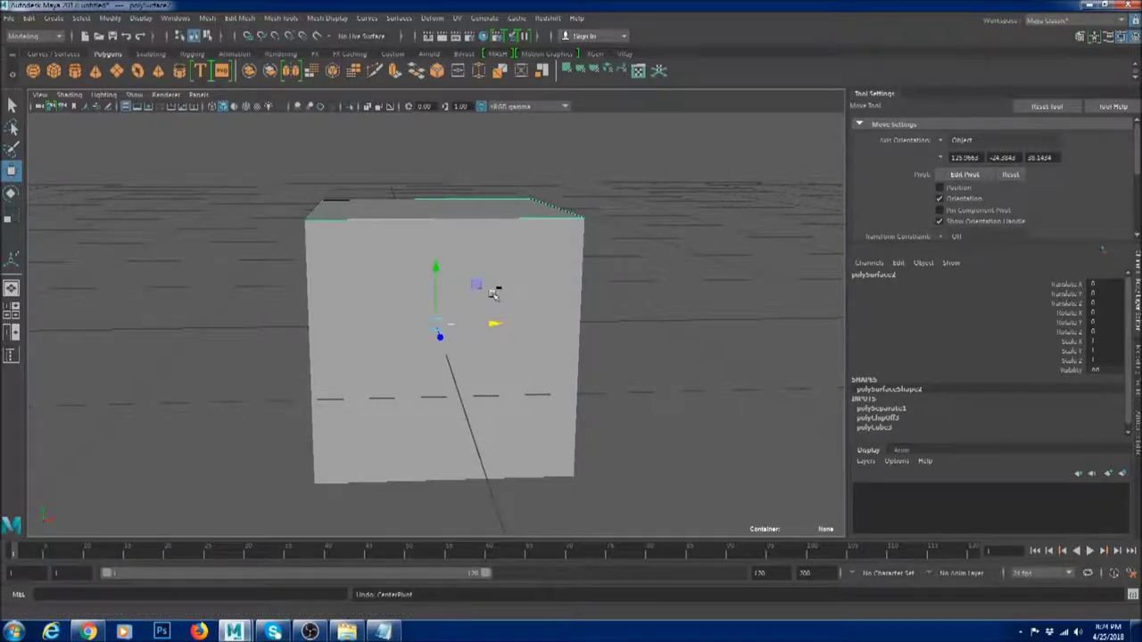
Center the top piece's pivot, try moving the piece vertically by about 0.22 units, and undo the move.
alt+drag(494, 291, 487, 198)
drag(437, 148, 437, 199)
key(ctrl+z)
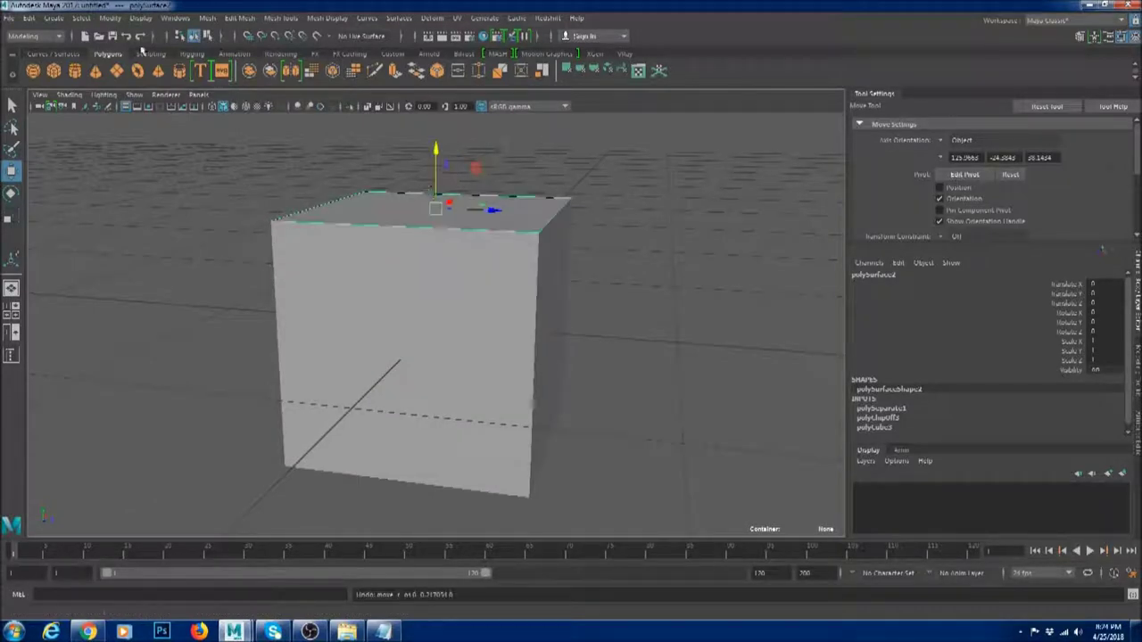
Delete the construction history of the extracted top piece.
click(9, 17)
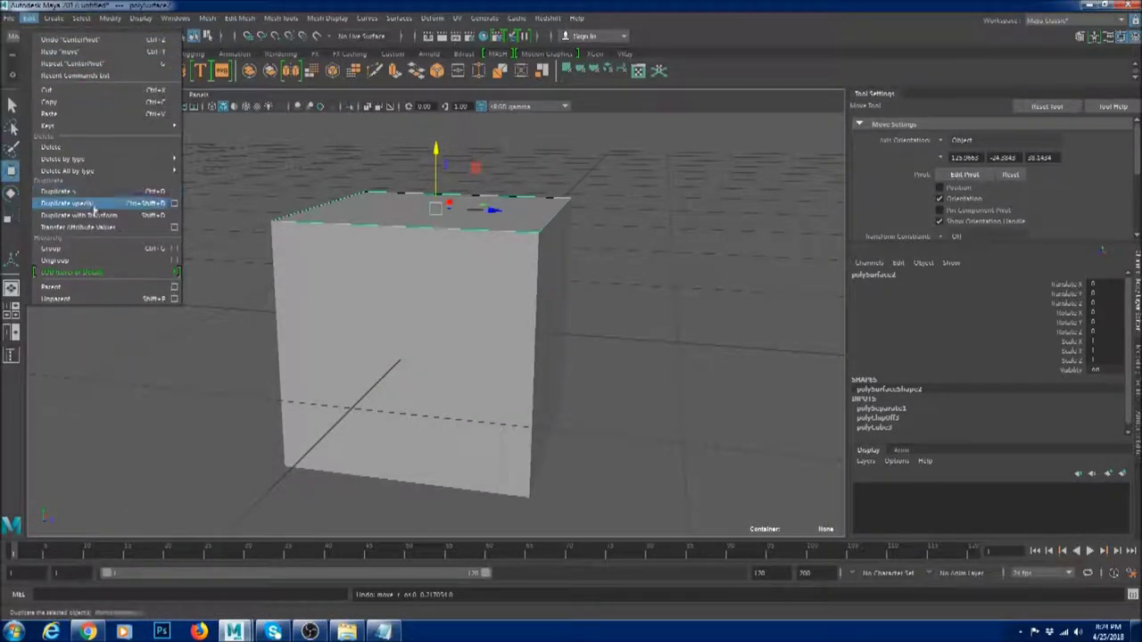
click(26, 18)
click(27, 18)
click(618, 298)
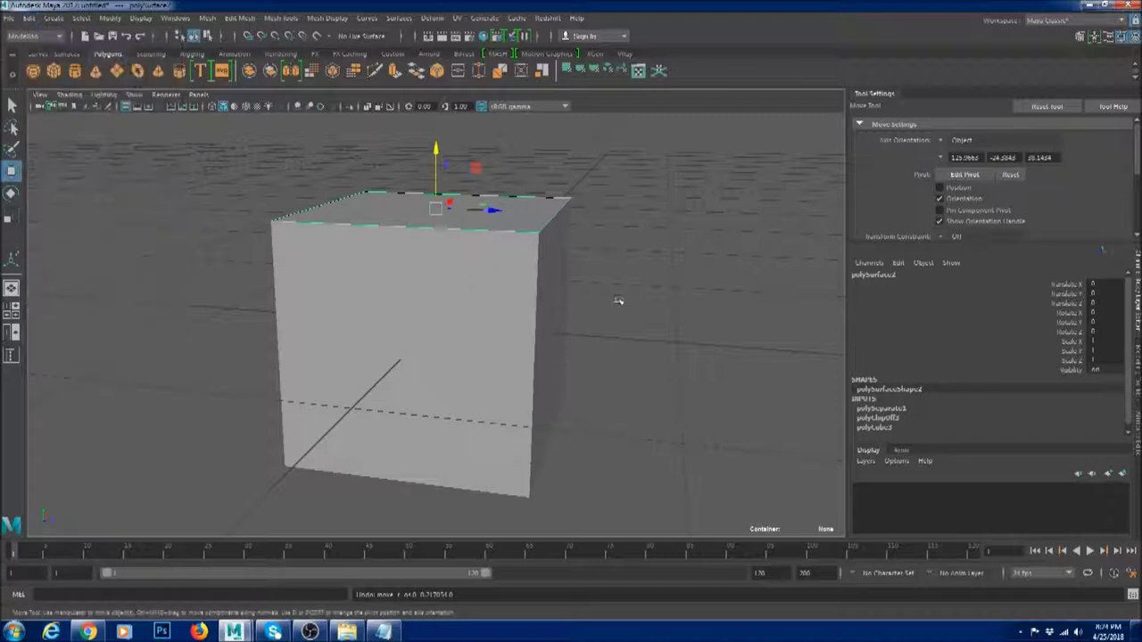
alt+drag(618, 299, 679, 343)
click(679, 341)
click(453, 232)
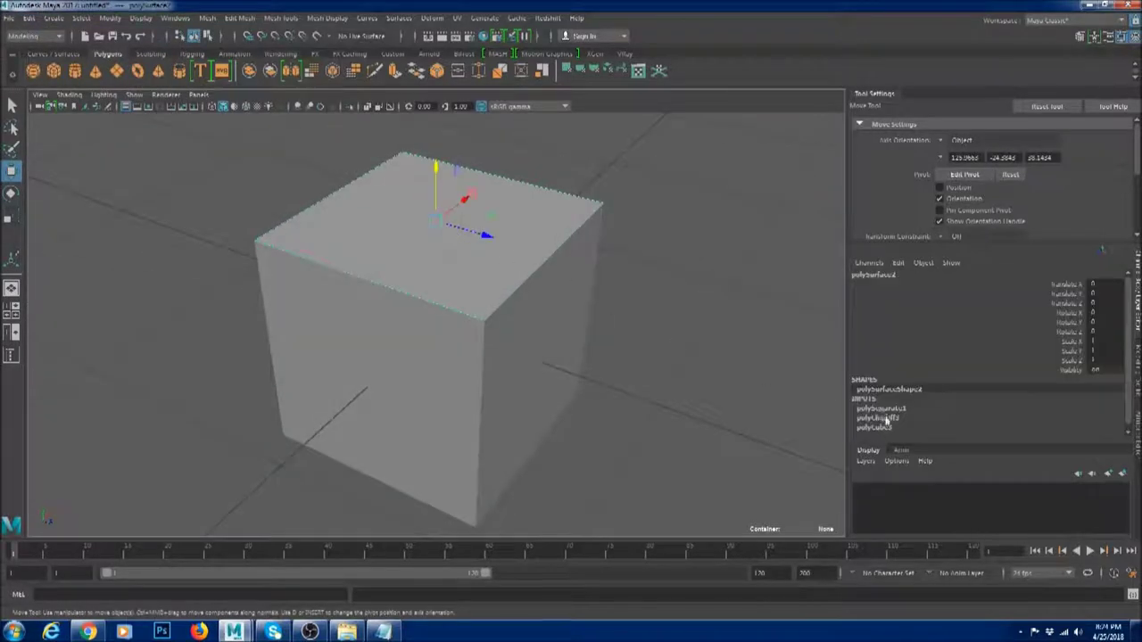
key(alt+shift+d)
alt+drag(350, 190, 380, 194)
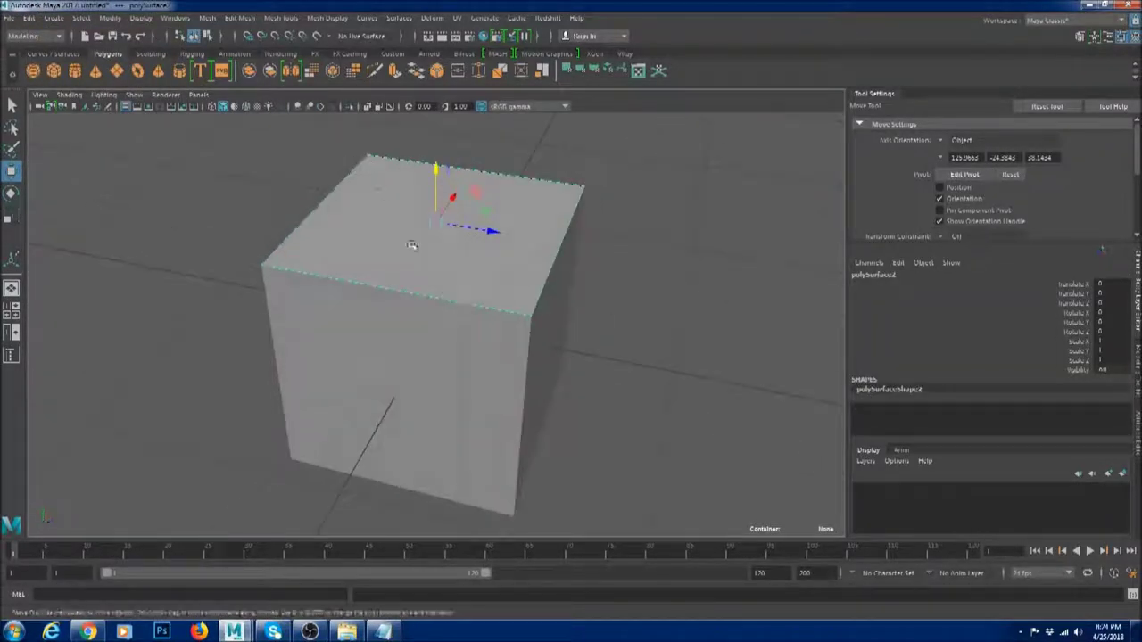
Undo the history deletion and delete both pieces of the cube from the scene.
key(ctrl+z)
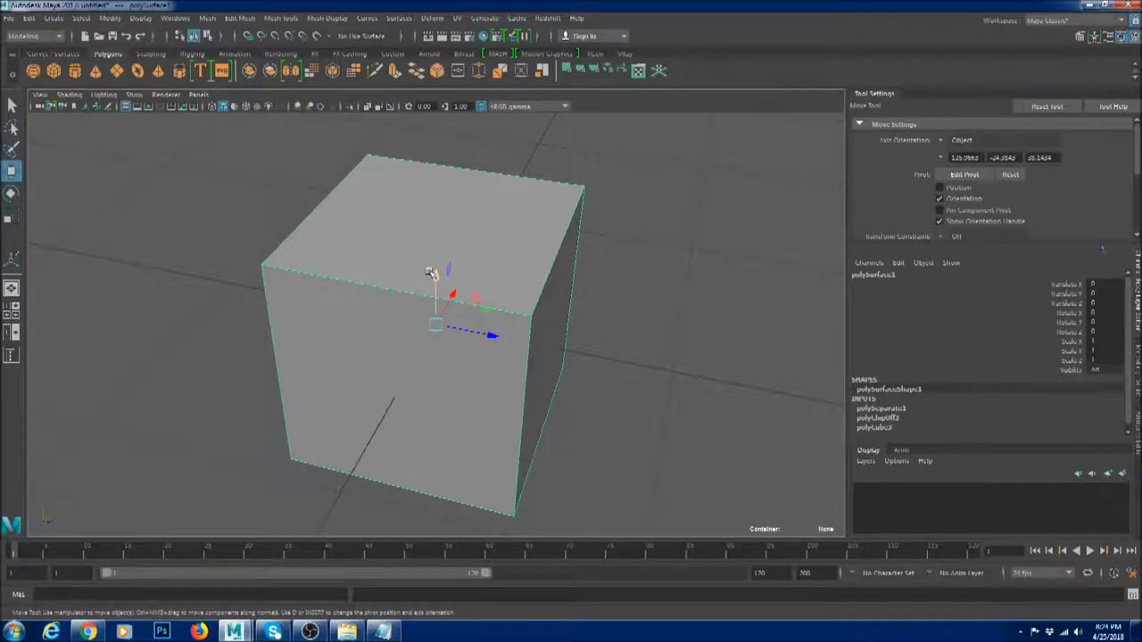
key(Delete)
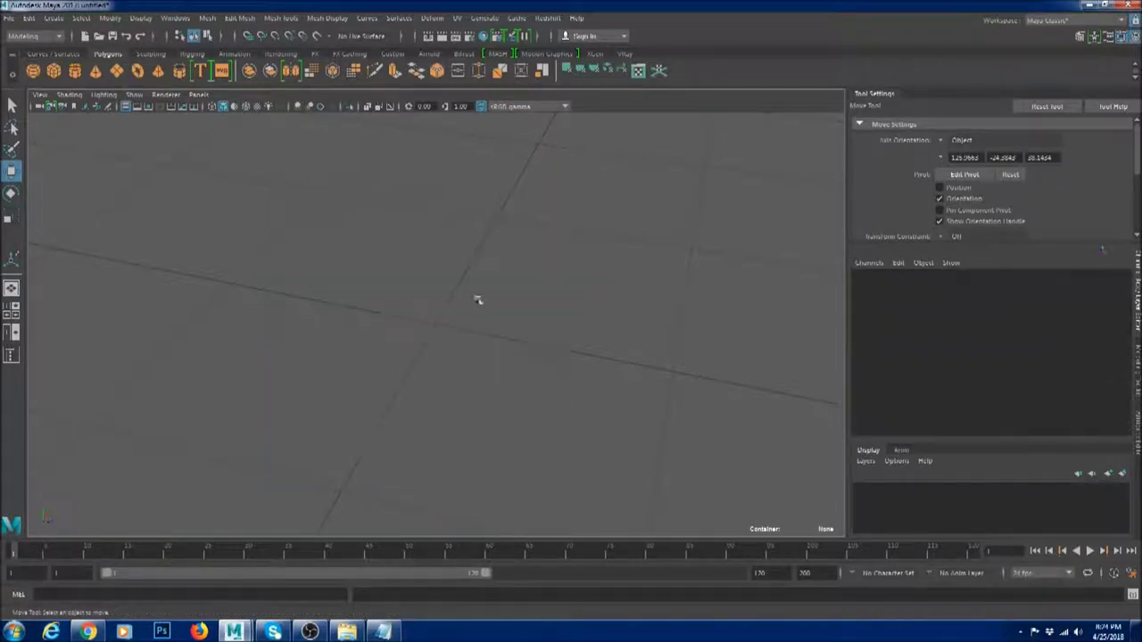
Open the Hotkey Editor and show the hotkeys for the Menu Items category.
click(31, 18)
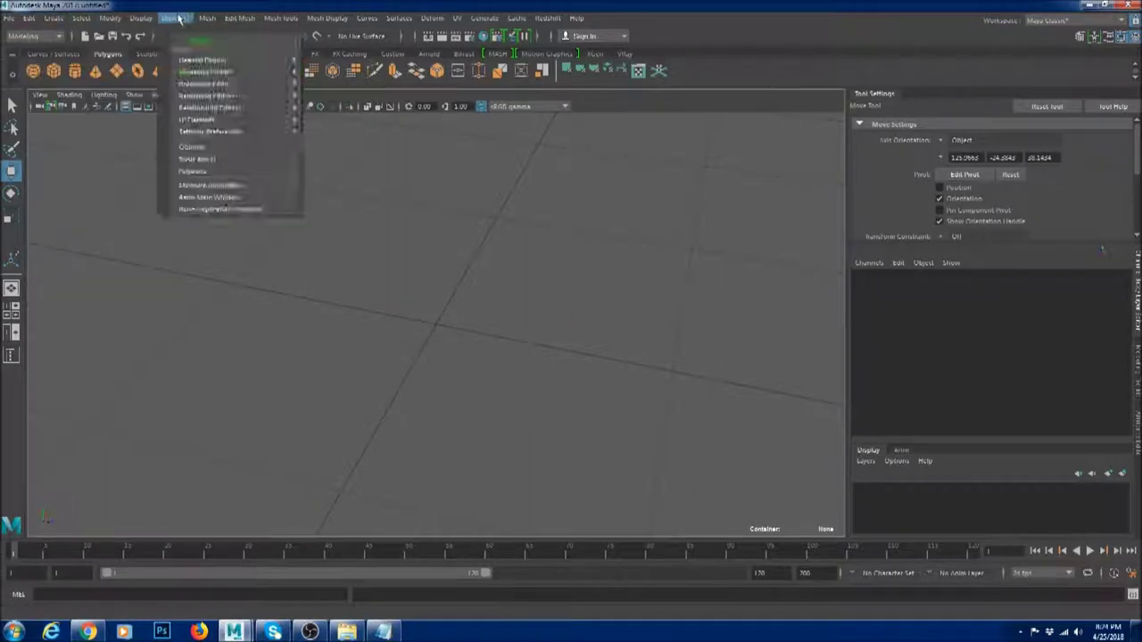
mouse_move(256, 133)
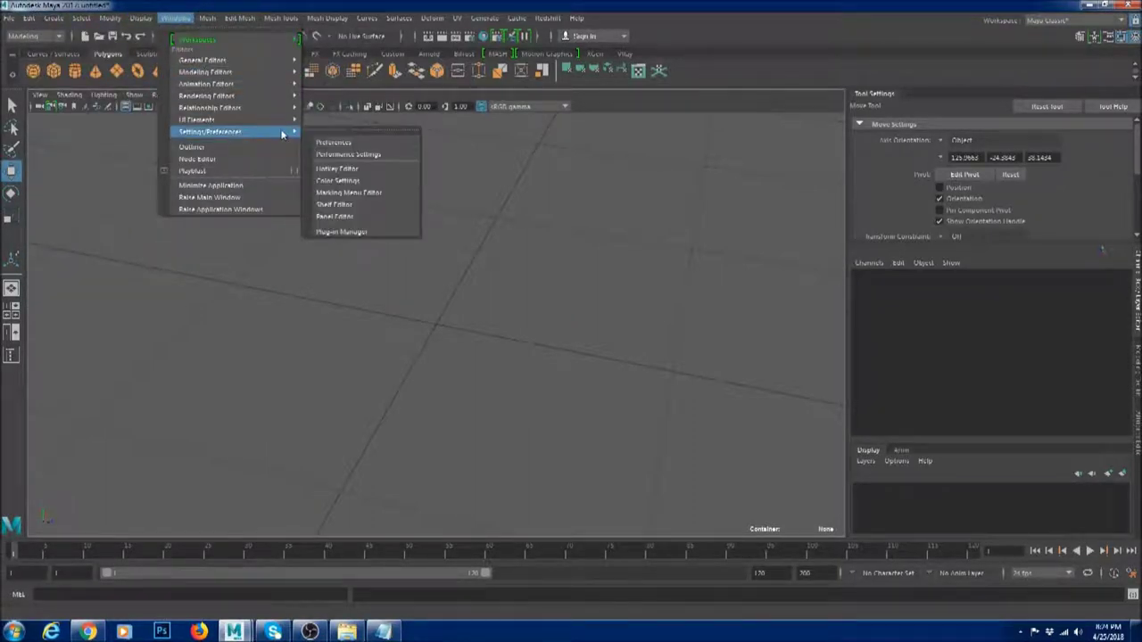
click(363, 171)
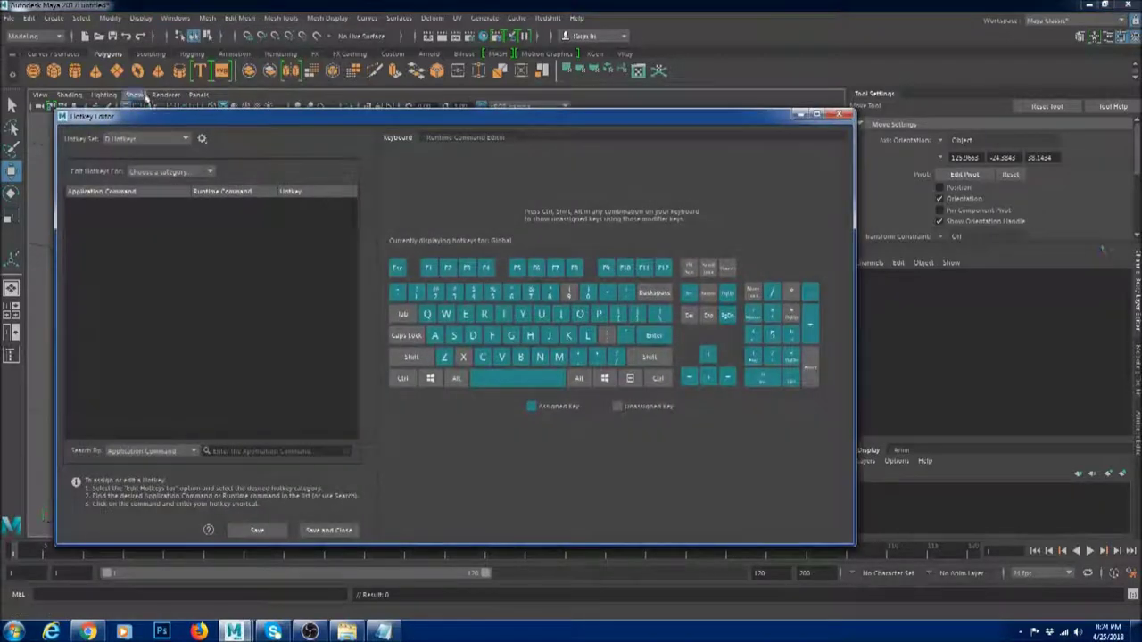
click(199, 168)
click(145, 179)
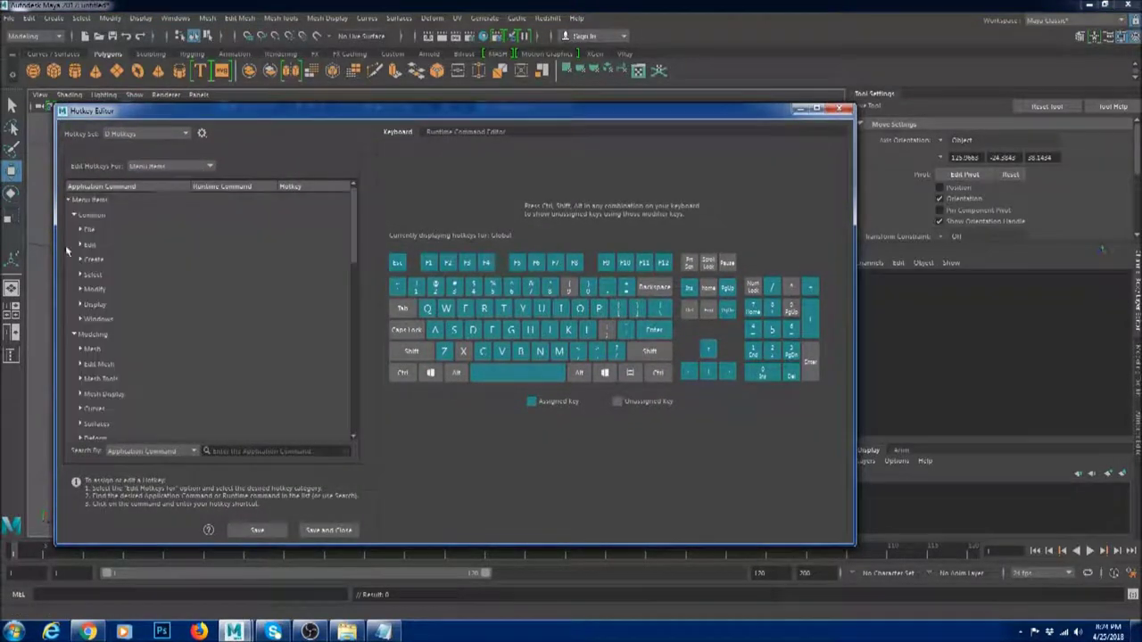
Assign the hotkey Ctrl+Alt+M to the Add Divisions (Option) command in the Modeling group's Edit Mesh commands.
click(75, 244)
click(75, 259)
click(75, 274)
click(74, 289)
click(75, 305)
click(75, 319)
click(74, 230)
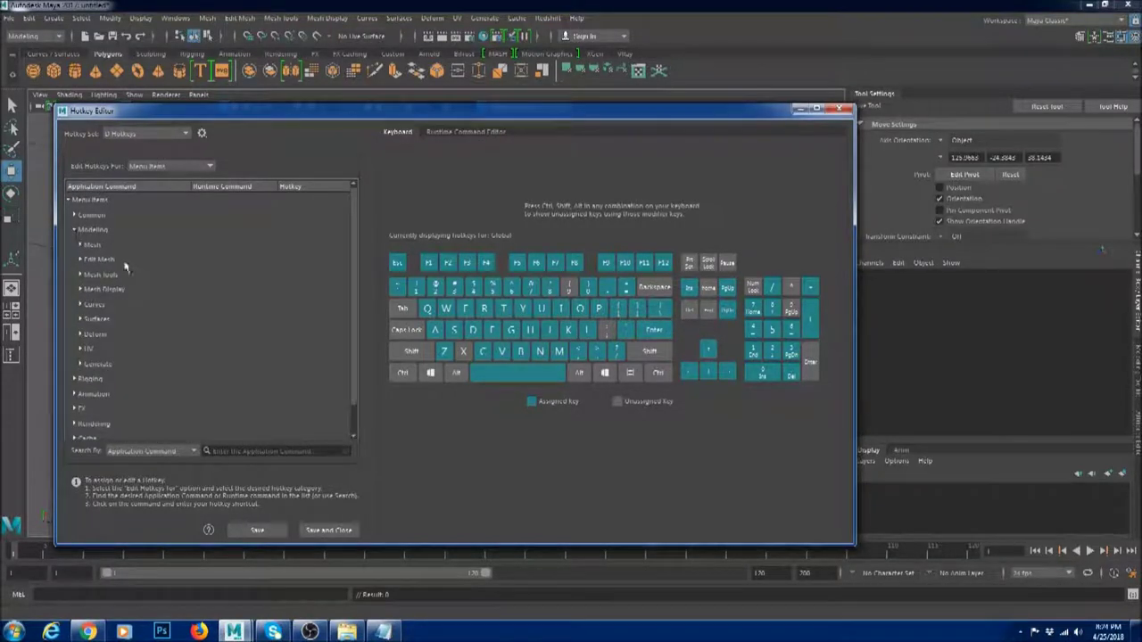
click(80, 259)
click(306, 274)
click(322, 290)
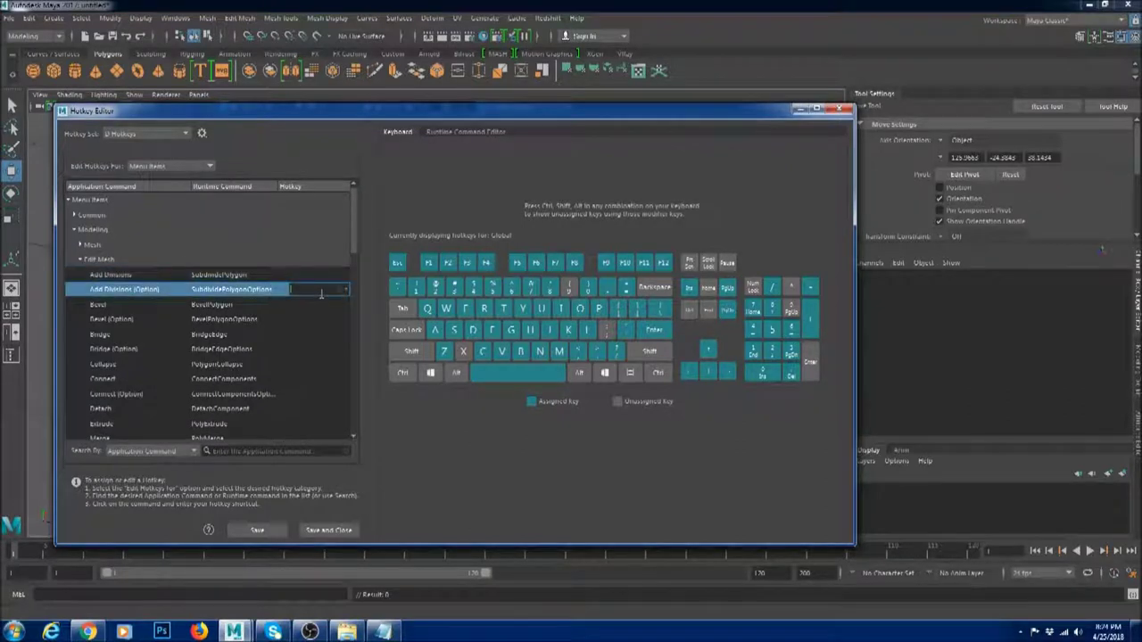
key(ctrl+alt+m)
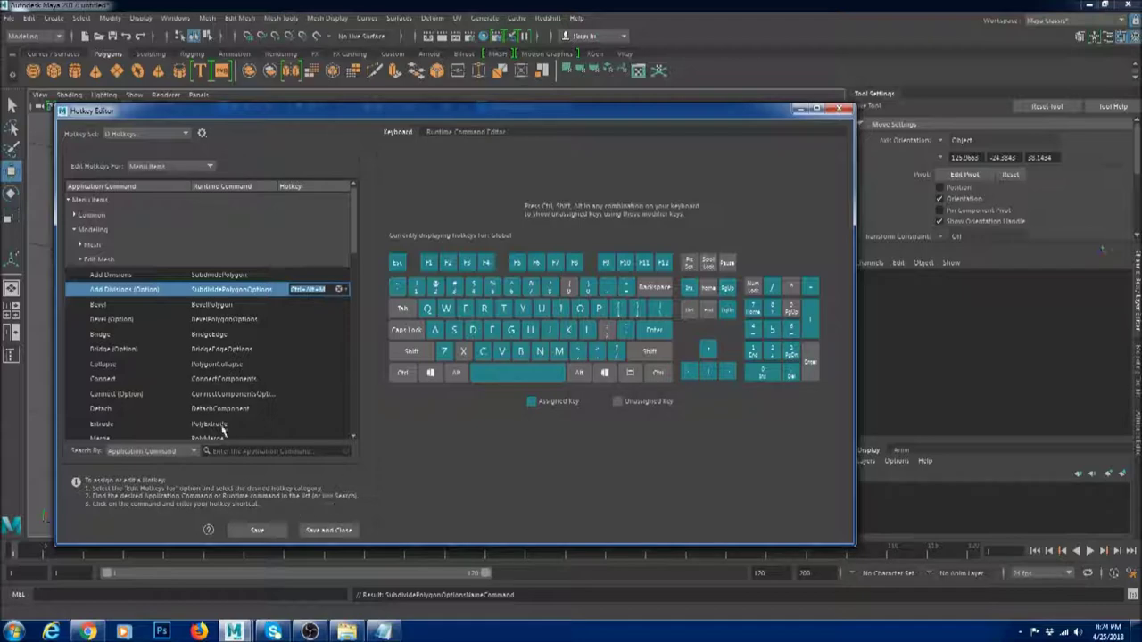
Show the Custom Scripts hotkeys and move the Hotkey Editor aside to uncover the viewport.
click(170, 166)
click(147, 204)
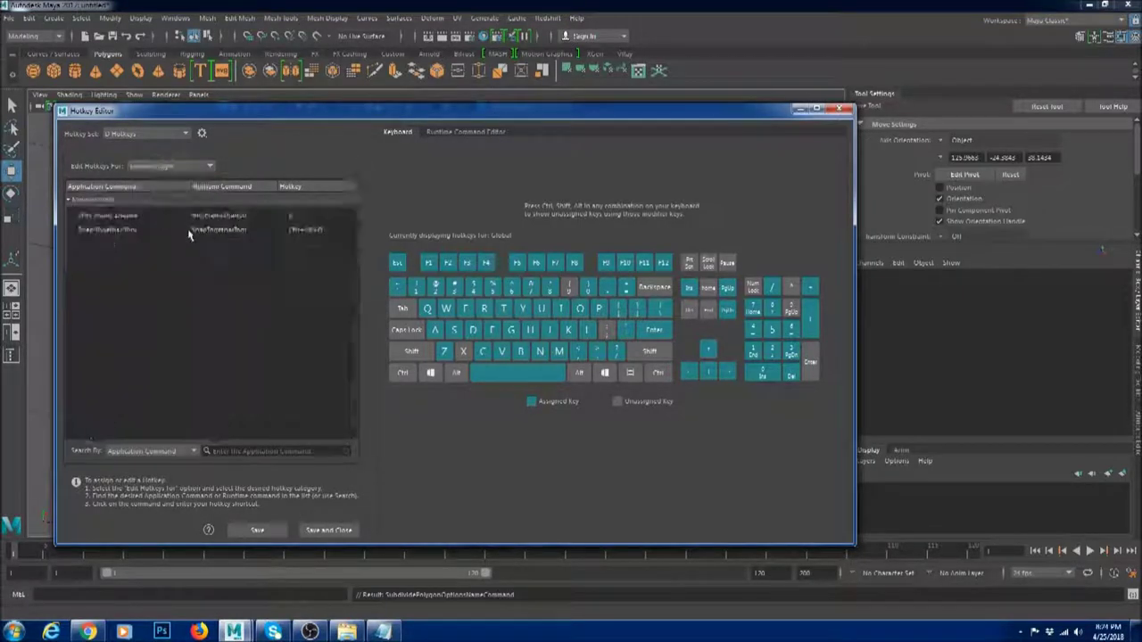
drag(138, 113, 605, 118)
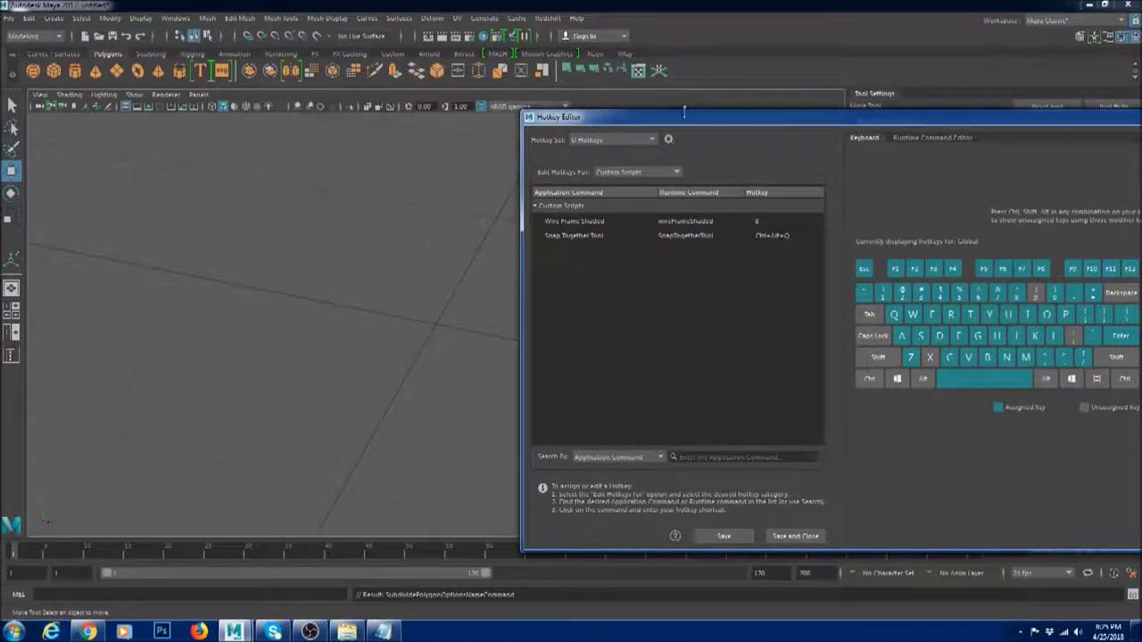
Move the Hotkey Editor window back over the viewport.
drag(697, 112, 316, 112)
drag(618, 120, 258, 111)
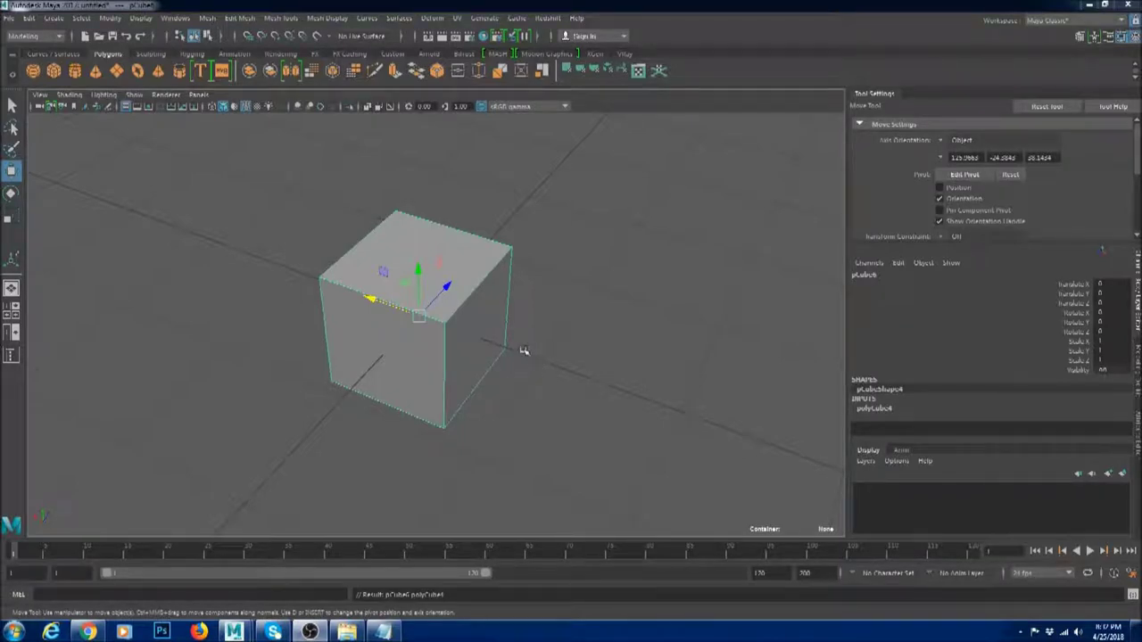
Bring up the hotbox over the new cube to look at its complete set of menus.
alt+middle_drag(573, 378, 541, 346)
alt+middle_drag(455, 333, 562, 326)
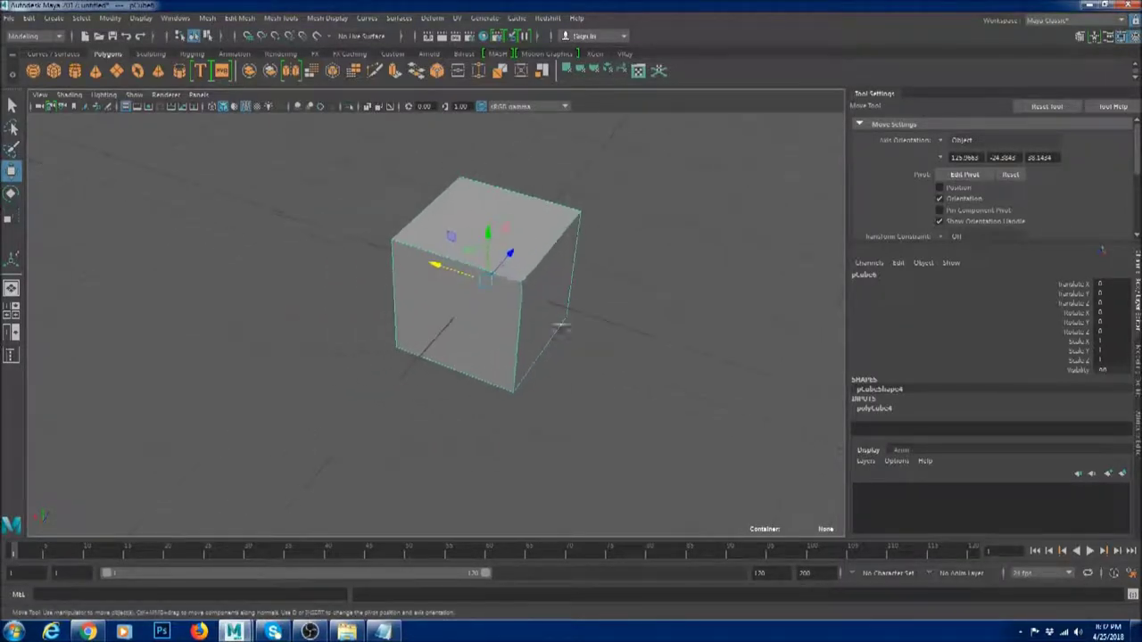
key(space)
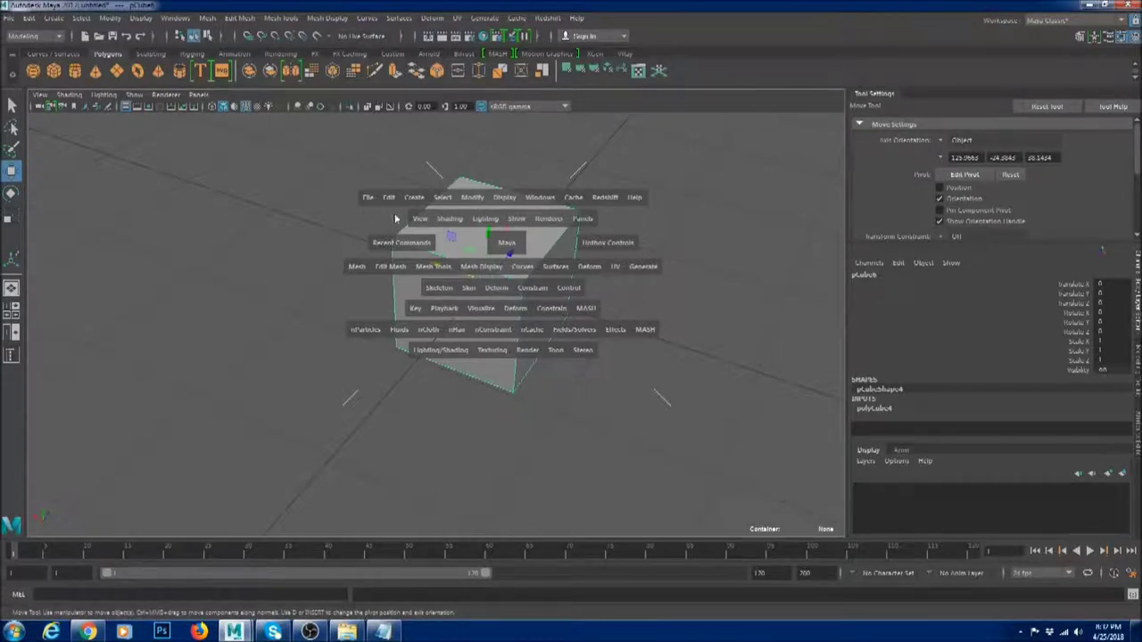
key(space)
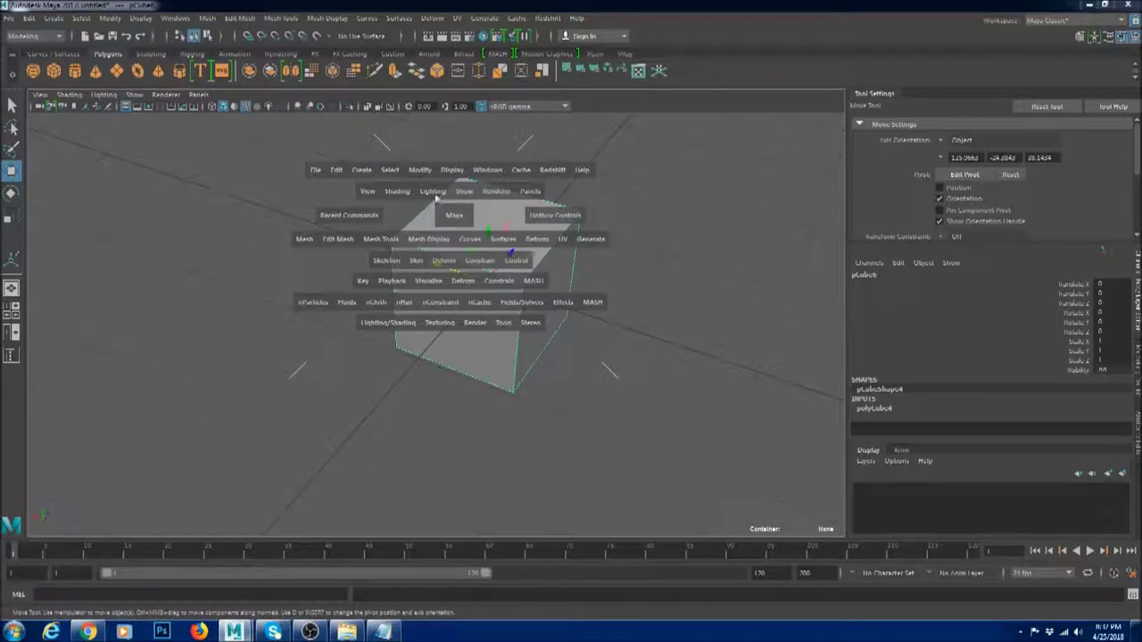
Limit the hotbox to the Rendering menus through its Hotbox Controls and restore the display of all menu sets.
drag(551, 216, 478, 215)
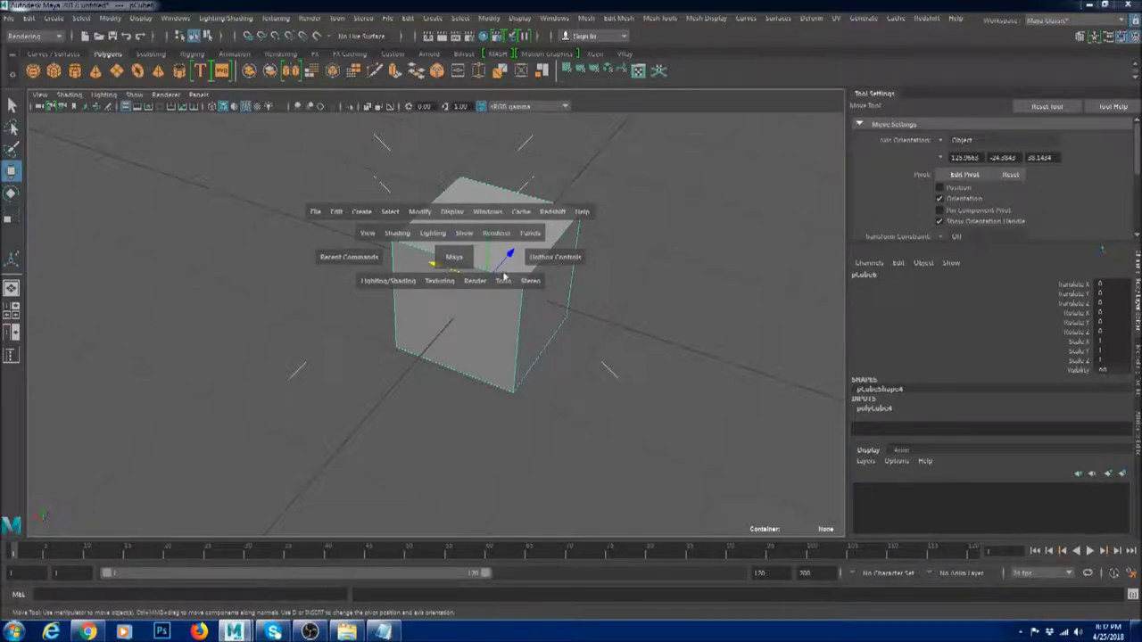
drag(559, 256, 518, 233)
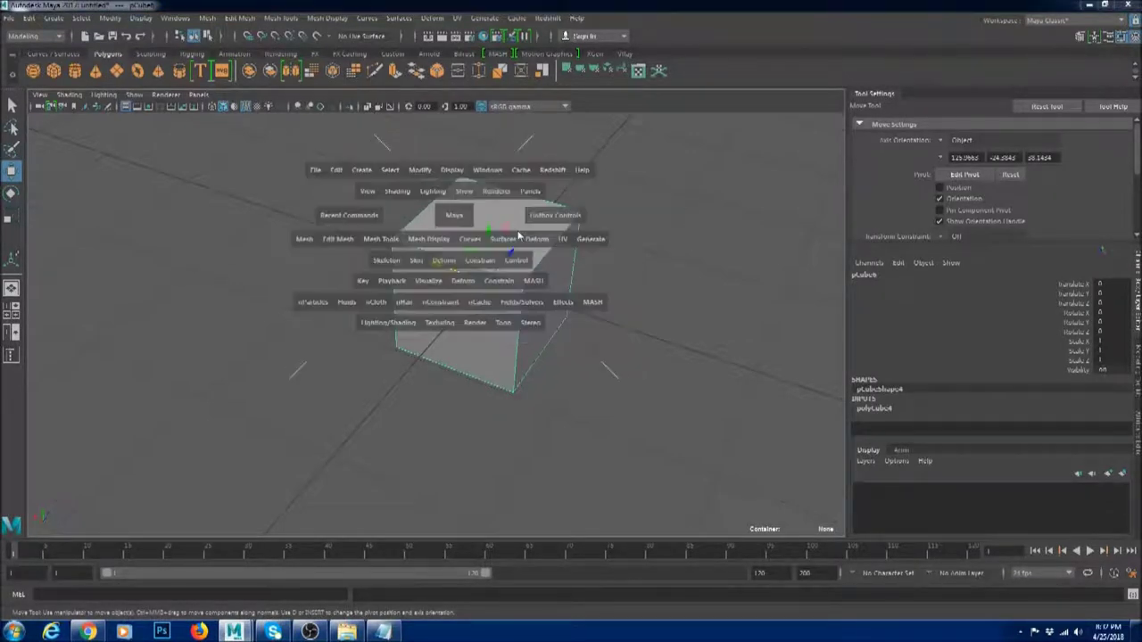
key(space)
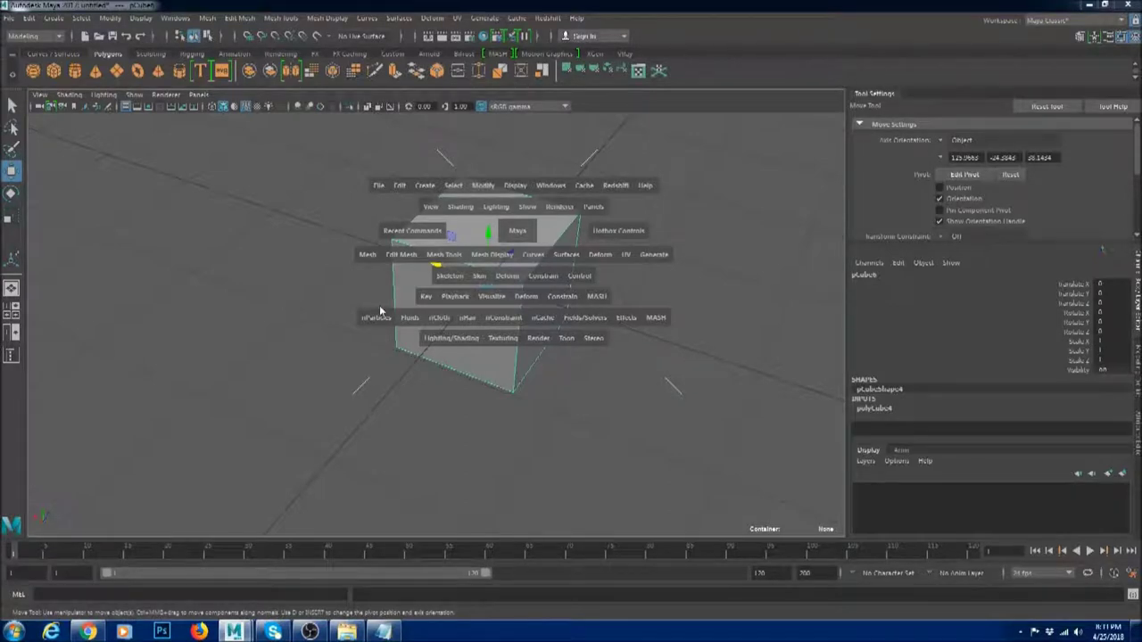
Switch the cube to face selection and select its side face.
scroll(566, 280, up, 3)
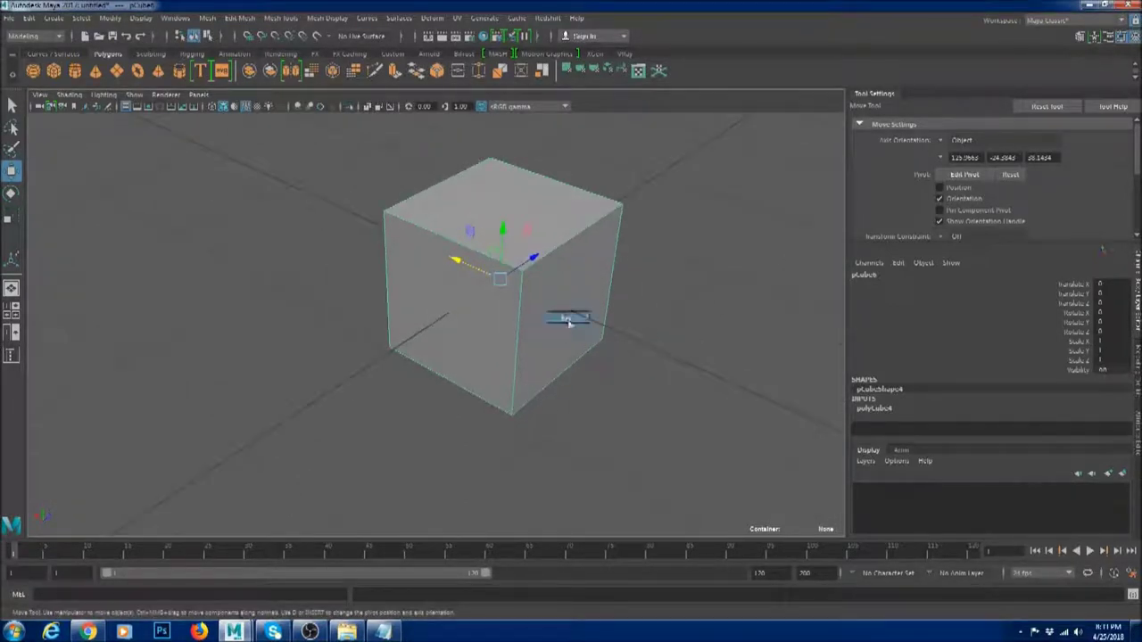
right_drag(569, 323, 568, 321)
click(558, 280)
right_drag(558, 280, 559, 280)
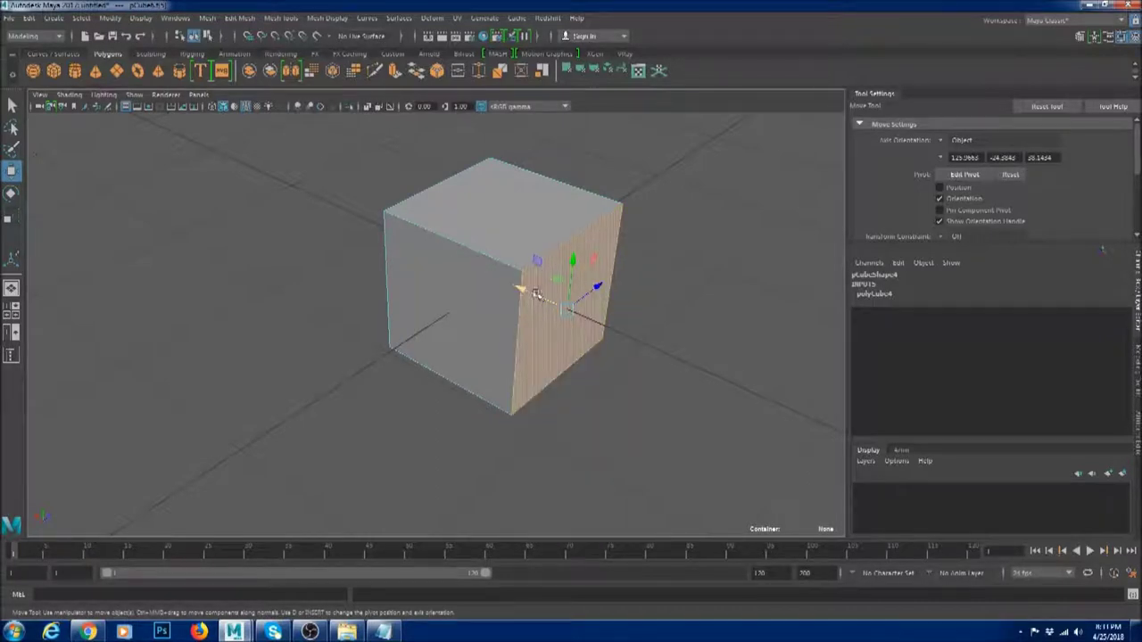
right_drag(538, 293, 539, 292)
alt+drag(592, 300, 517, 295)
click(469, 315)
click(440, 294)
drag(410, 266, 398, 311)
key(ctrl+z)
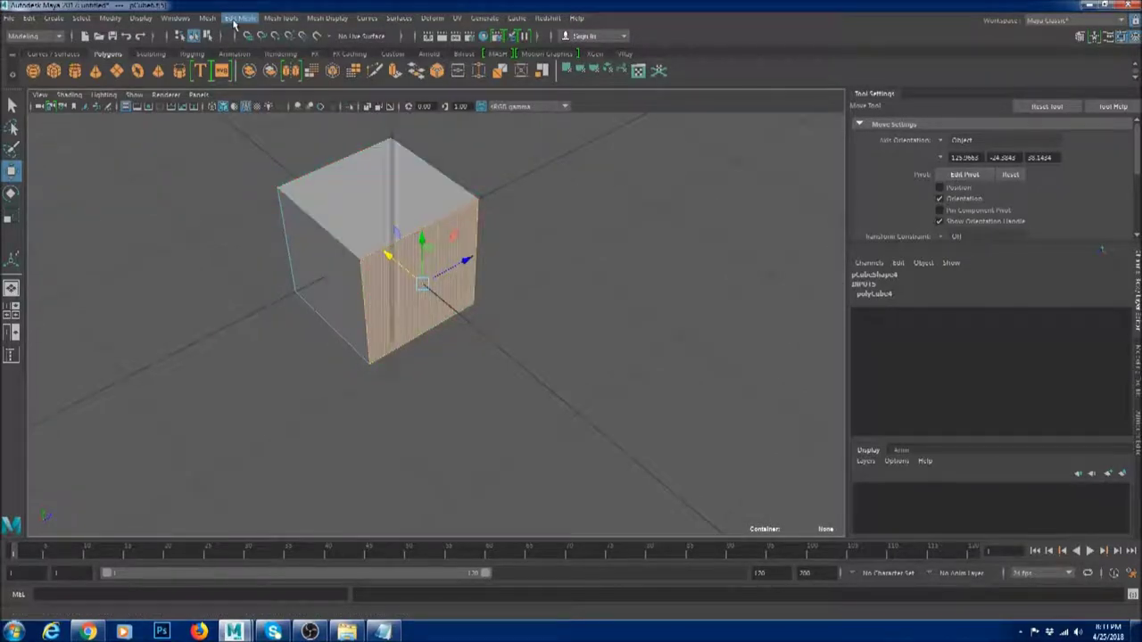
Extrude the cube's selected side face outward to roughly double the block's length.
click(236, 22)
click(255, 119)
drag(437, 284, 501, 254)
Extrude the top face of the block's original half upward by a local Z translation of about 0.64.
key(q)
click(362, 220)
alt+drag(537, 207, 515, 209)
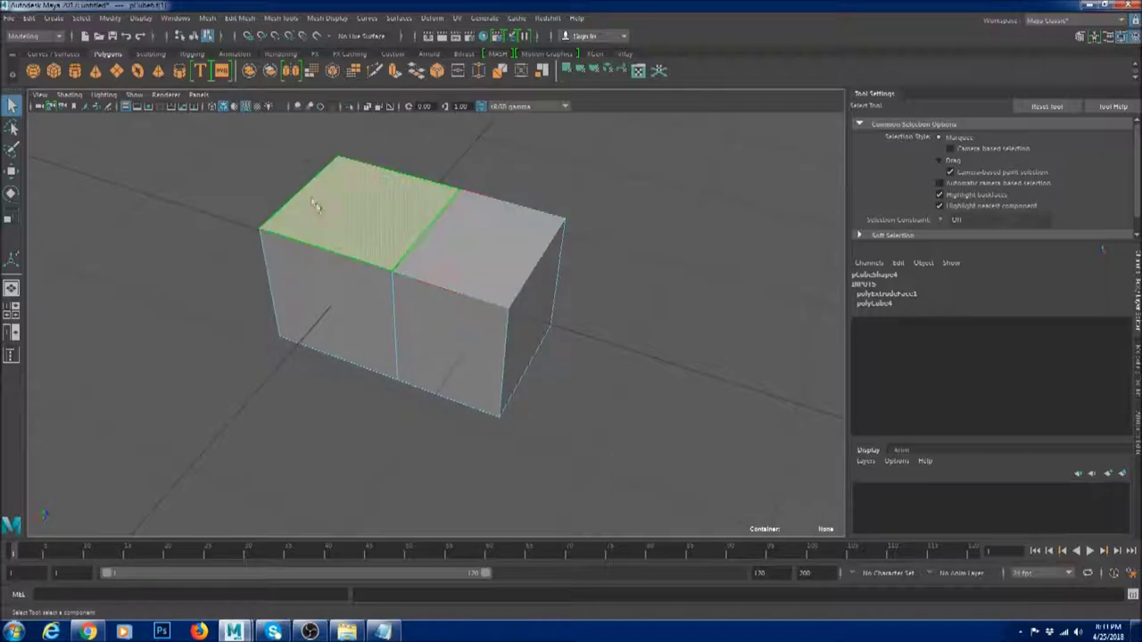
alt+drag(434, 361, 426, 268)
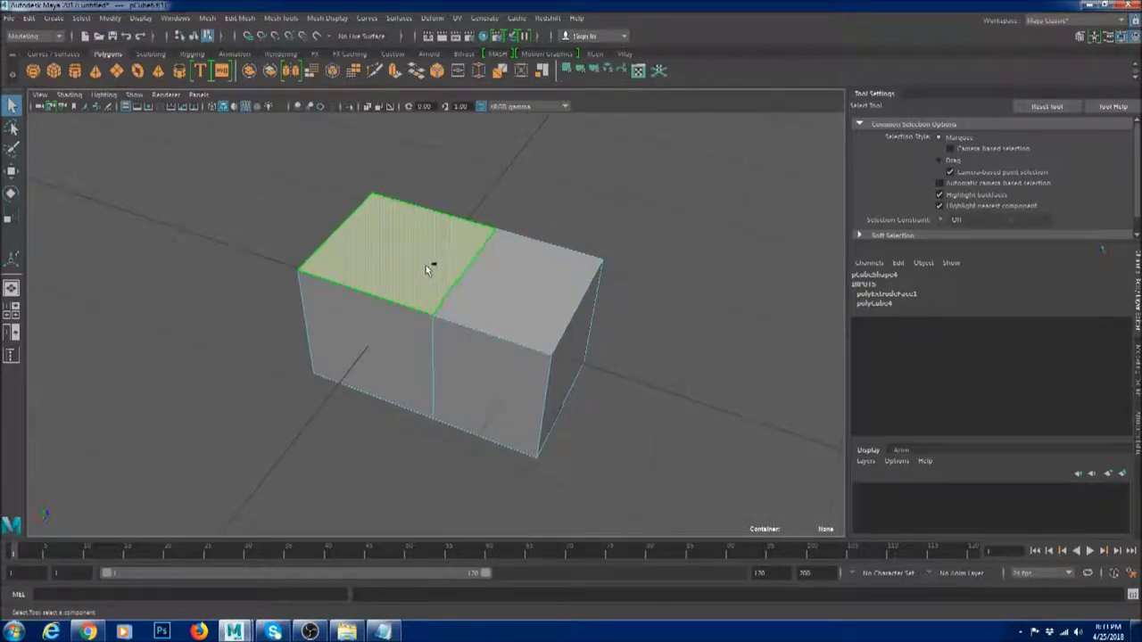
shift+right_click(425, 265)
shift+right_drag(426, 268, 421, 299)
drag(399, 205, 395, 121)
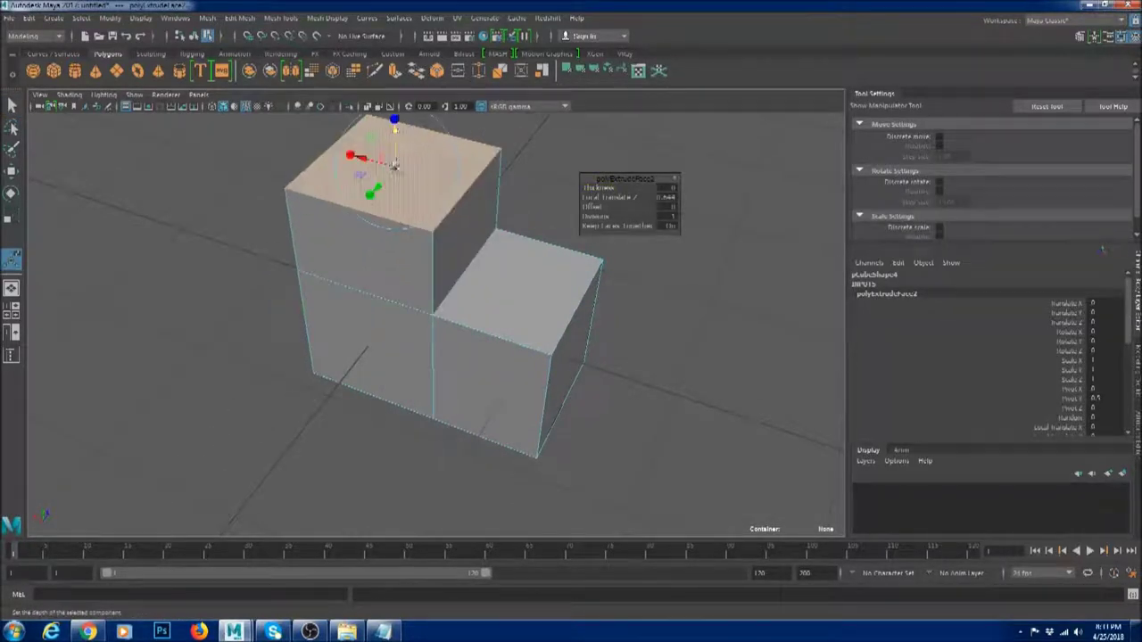
Extrude the front face below the raised block outward by a local Z translation of about 0.51 and clear the selection.
click(397, 335)
shift+right_drag(427, 281, 432, 309)
drag(352, 369, 309, 423)
right_click(585, 206)
click(585, 354)
alt+middle_drag(692, 354, 600, 314)
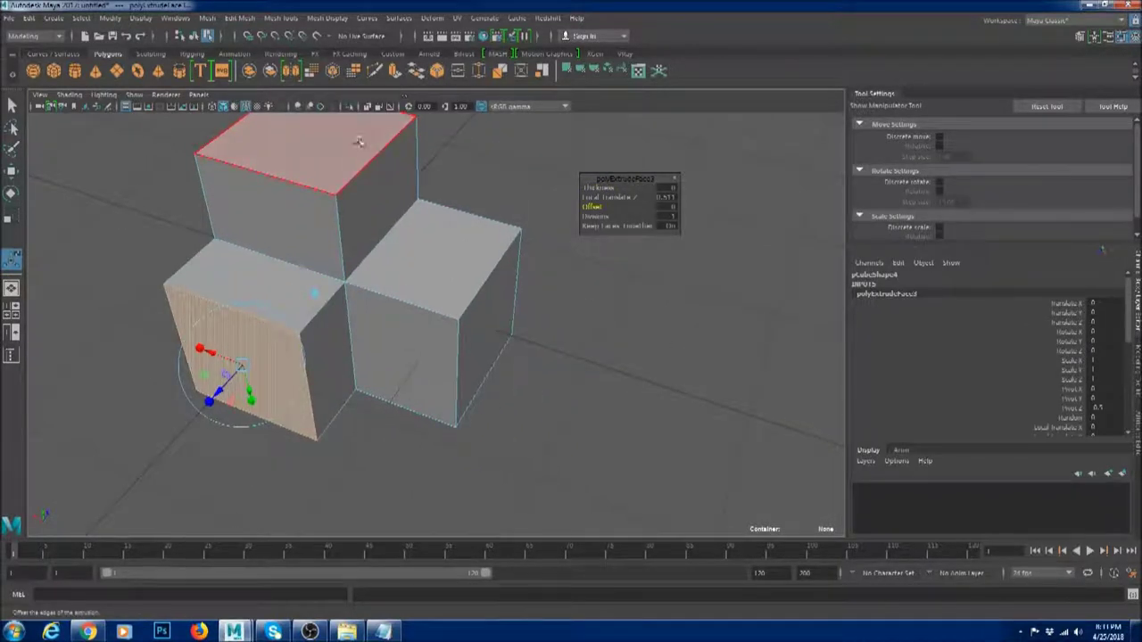
drag(627, 179, 566, 164)
click(524, 326)
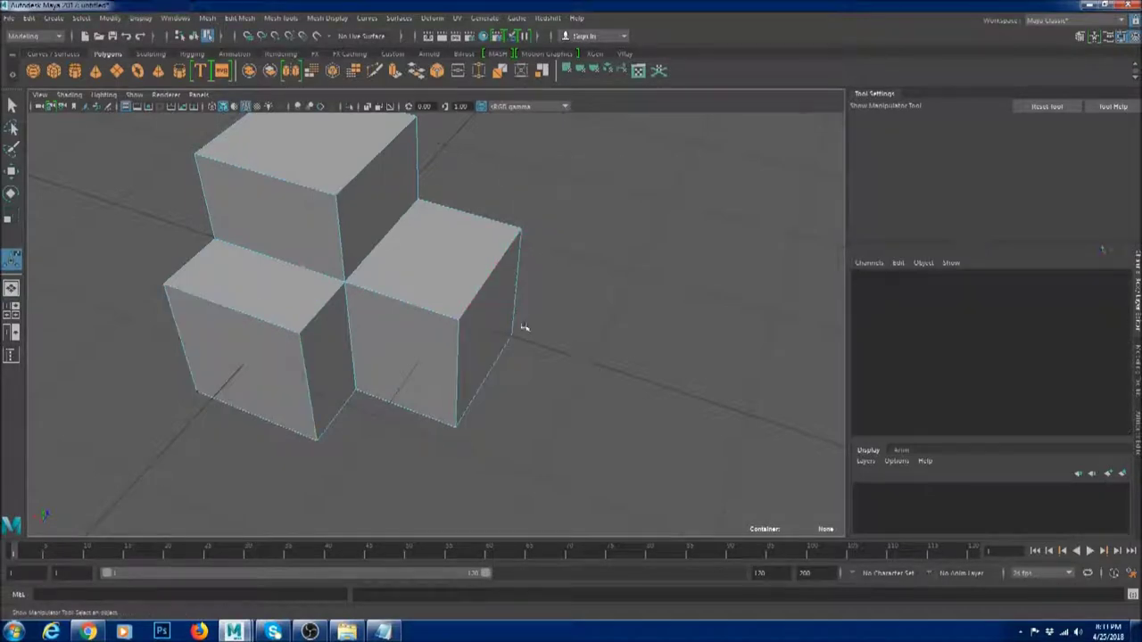
Return the extruded mesh to object mode and activate the Move tool.
key(q)
key(F8)
alt+middle_drag(483, 261, 599, 316)
key(w)
scroll(551, 261, down, 3)
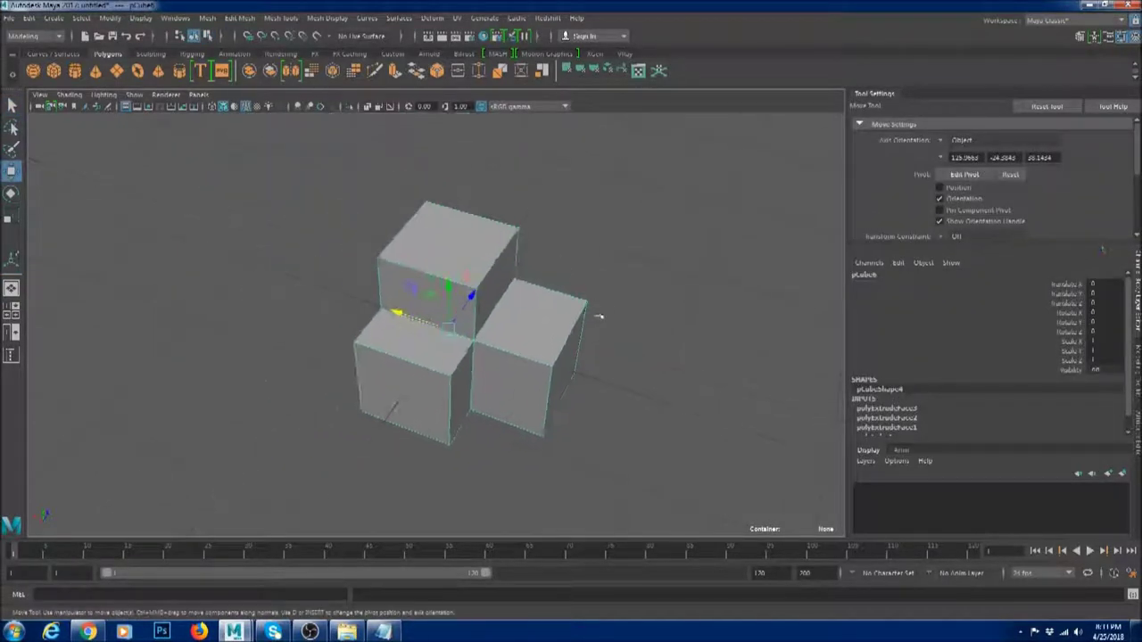
Try smoothing the raised block's top face and undo the smoothing.
scroll(599, 316, up, 4)
click(531, 182)
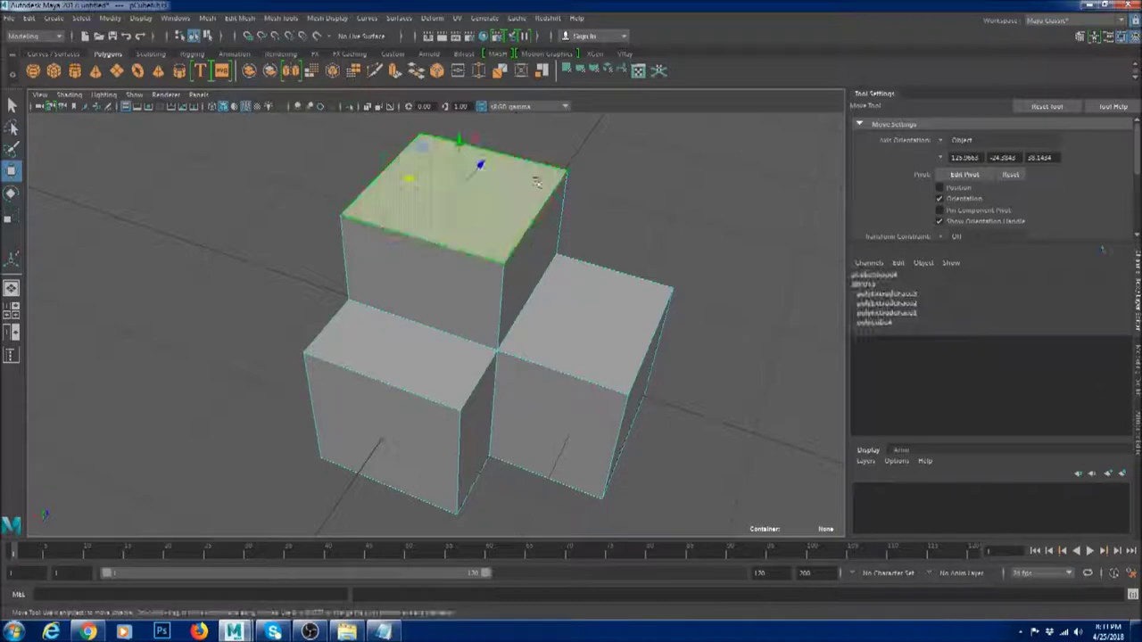
mouse_move(535, 178)
shift+right_down()
mouse_move(539, 150)
mouse_move(453, 154)
mouse_move(443, 204)
mouse_move(541, 242)
mouse_move(599, 141)
mouse_move(480, 155)
mouse_move(424, 243)
mouse_move(522, 237)
shift+right_up()
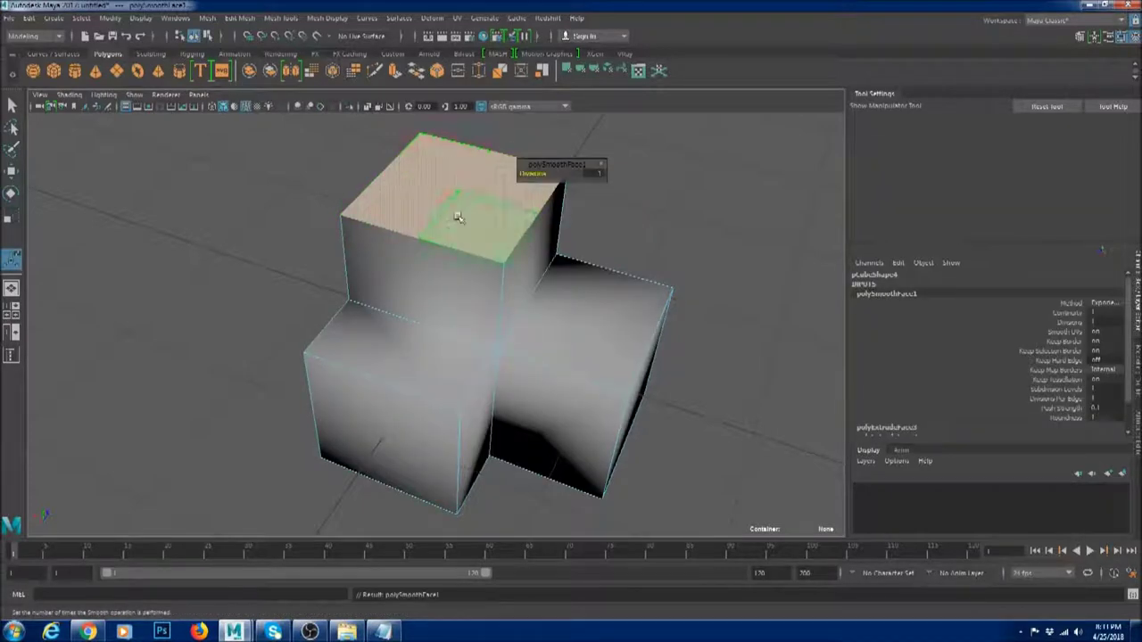
key(ctrl+z)
Switch to edge selection and bevel the front top edge of the raised block.
right_drag(457, 217, 438, 186)
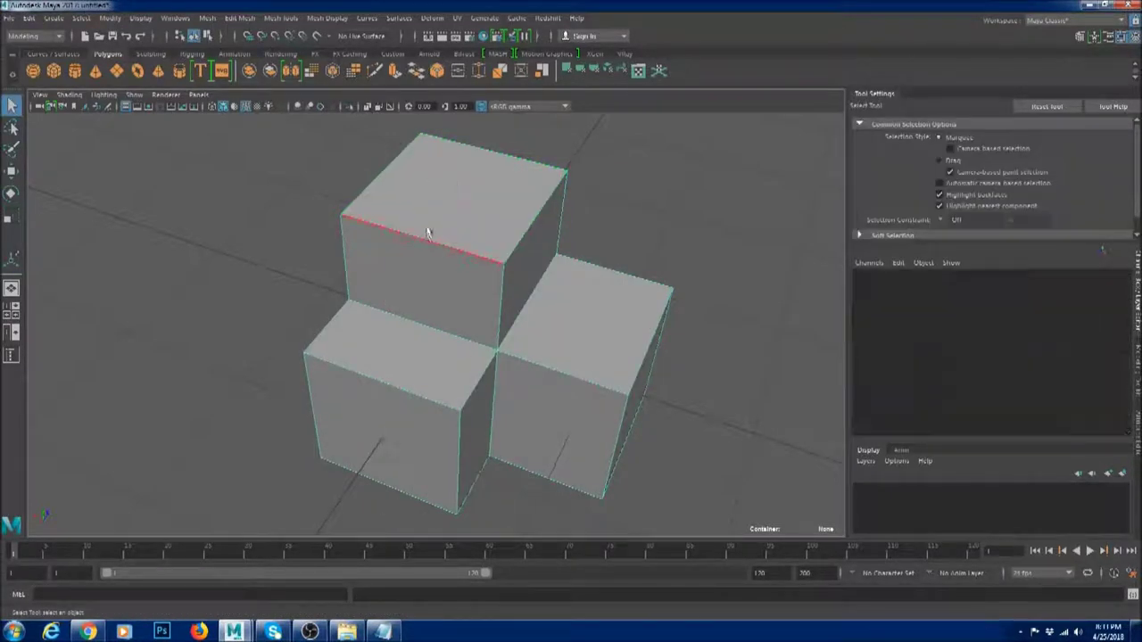
click(427, 227)
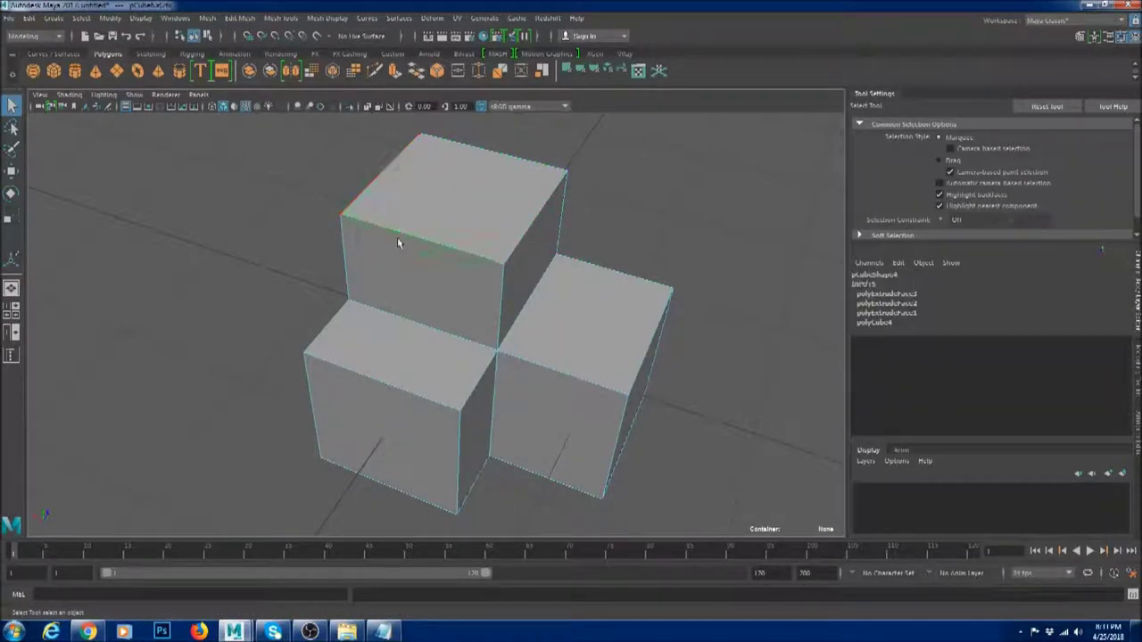
shift+right_click(437, 205)
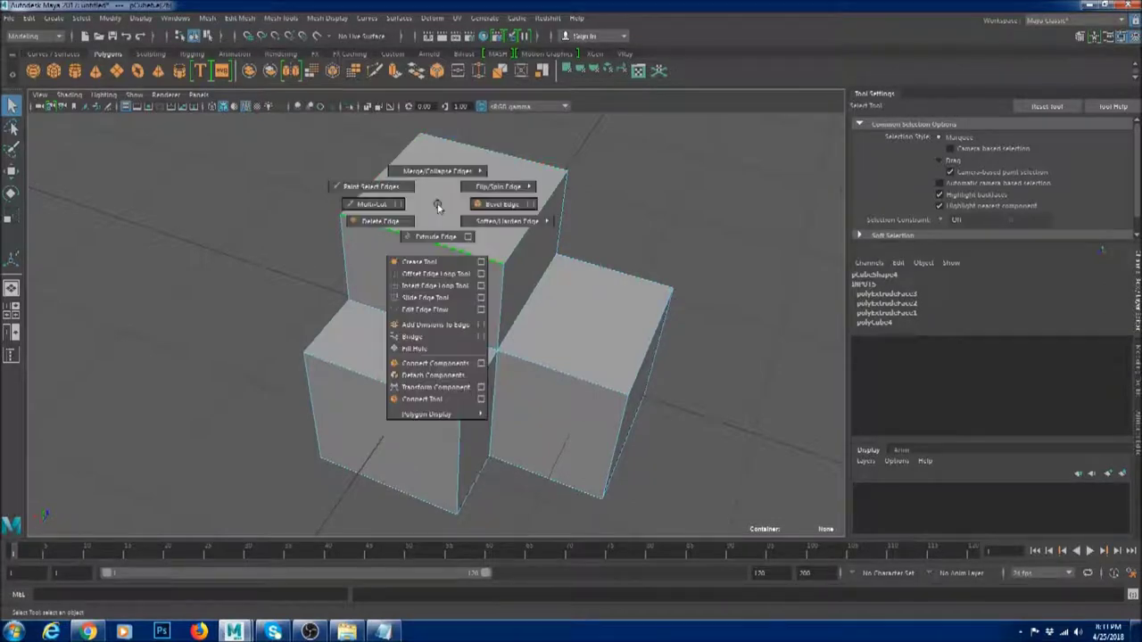
shift+right_drag(438, 205, 485, 220)
Bevel the raised block's opposite top edge and the outer top edge of each of the two lower blocks.
alt+drag(521, 241, 541, 170)
shift+right_click(425, 216)
click(489, 216)
shift+right_click(541, 170)
click(617, 171)
alt+drag(617, 171, 540, 382)
click(304, 306)
shift+right_drag(362, 265, 411, 266)
alt+drag(411, 266, 442, 323)
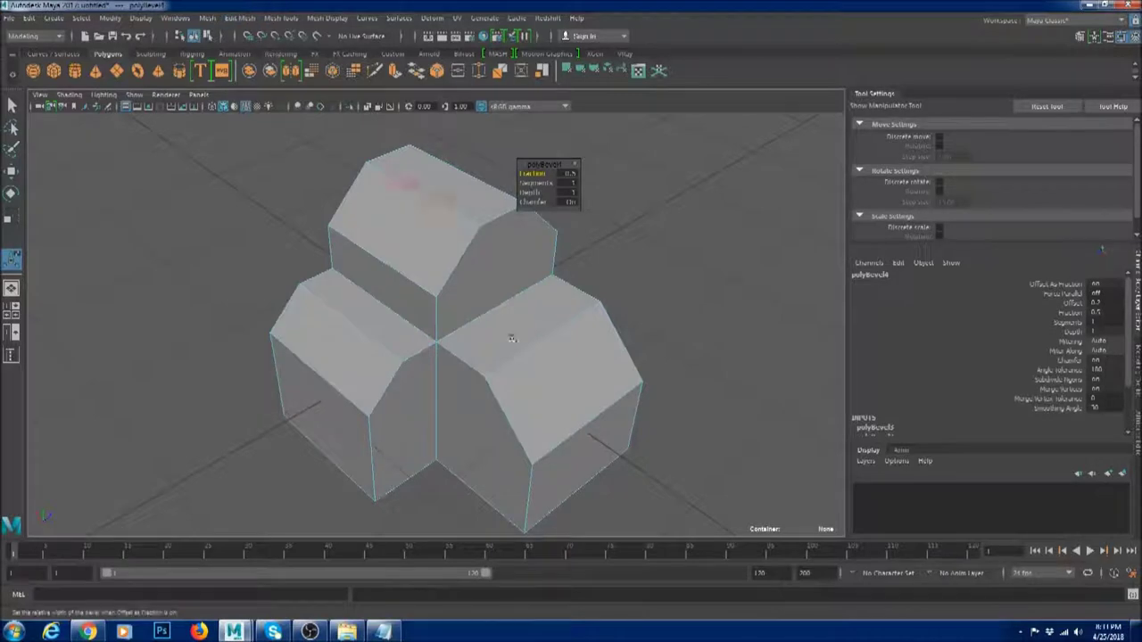
Return the beveled mesh to object mode with the Move tool active.
scroll(528, 346, down, 4)
alt+drag(527, 327, 494, 351)
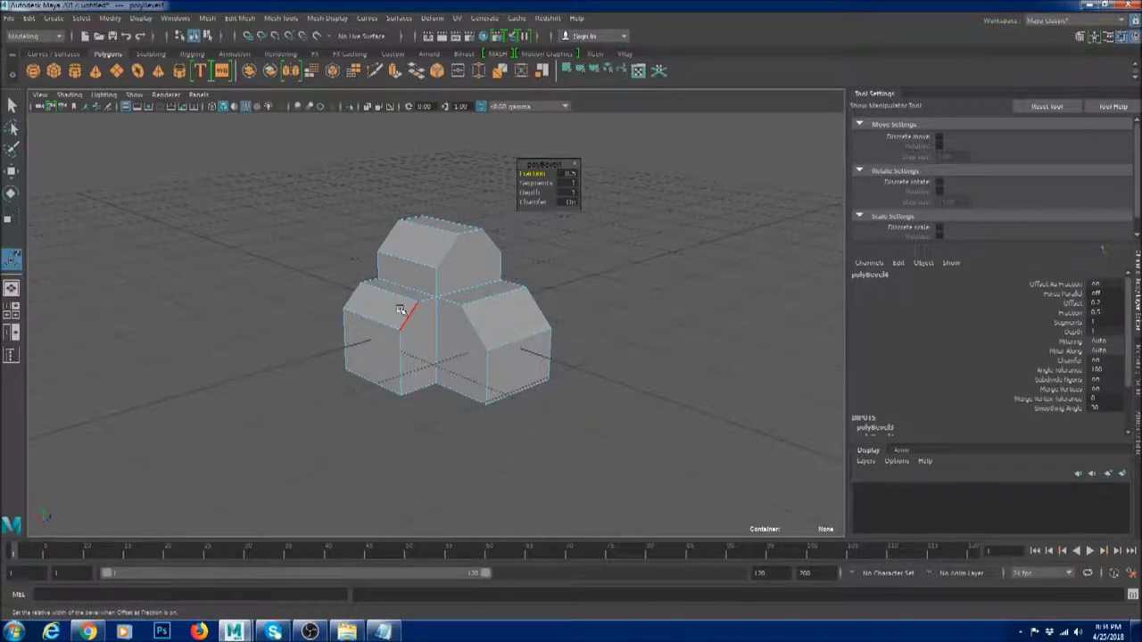
alt+drag(401, 310, 419, 359)
right_drag(428, 298, 485, 281)
scroll(486, 309, up, 6)
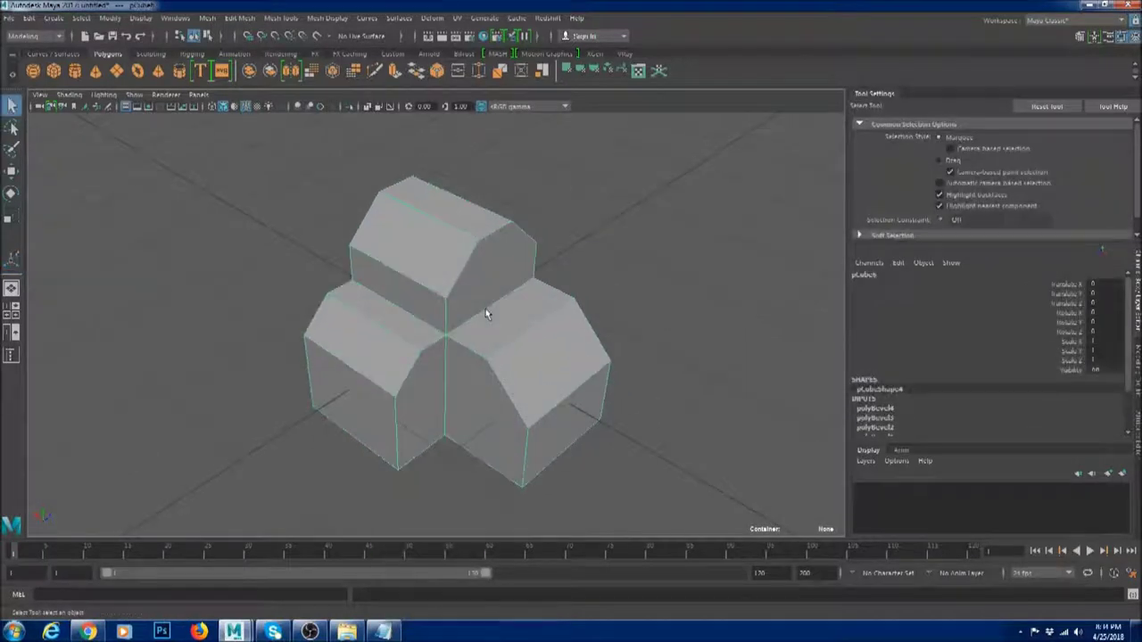
key(w)
scroll(468, 269, down, 3)
scroll(473, 253, up, 2)
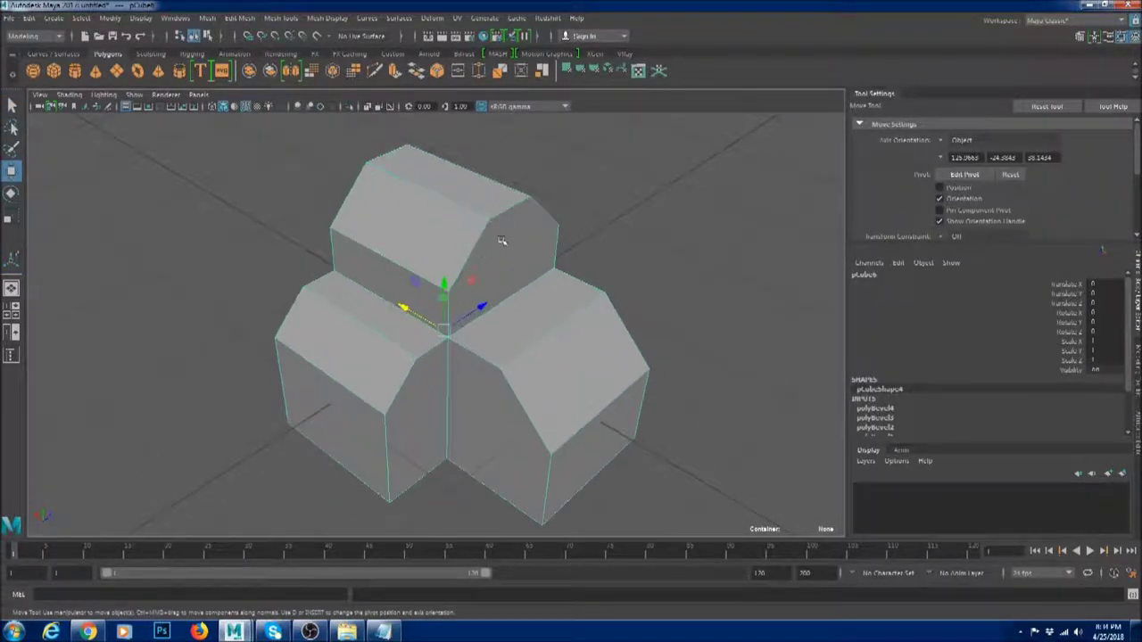
Pull the upper block's sloped bevel face outward with the Move tool's axis orientation set to Component.
click(504, 248)
alt+drag(504, 249, 477, 247)
click(469, 211)
click(404, 235)
scroll(477, 247, up, 4)
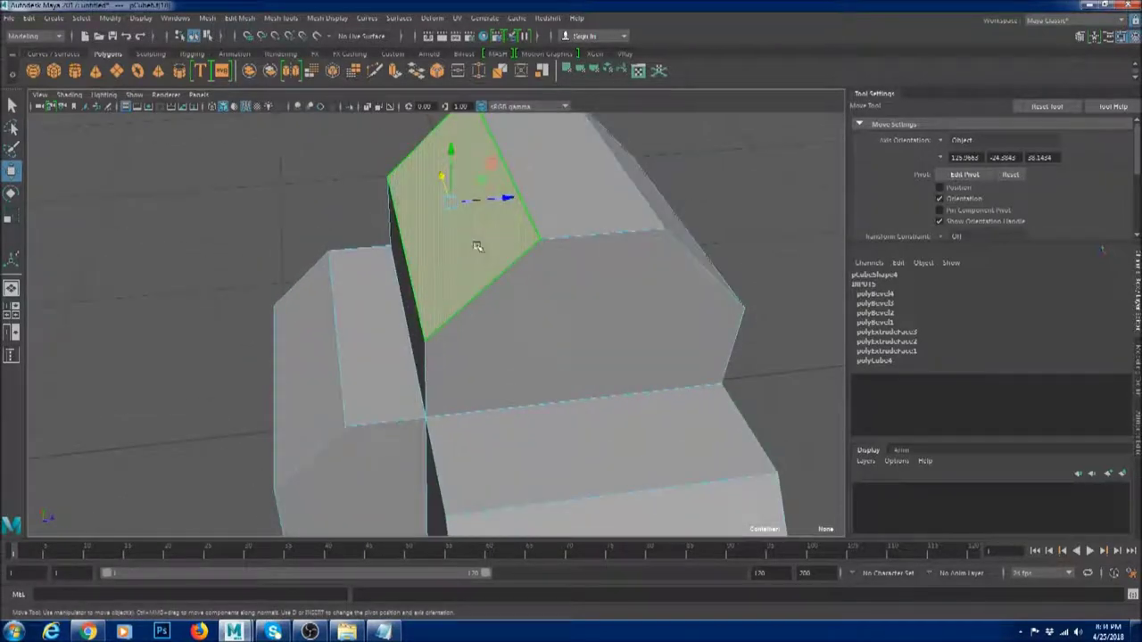
click(478, 246)
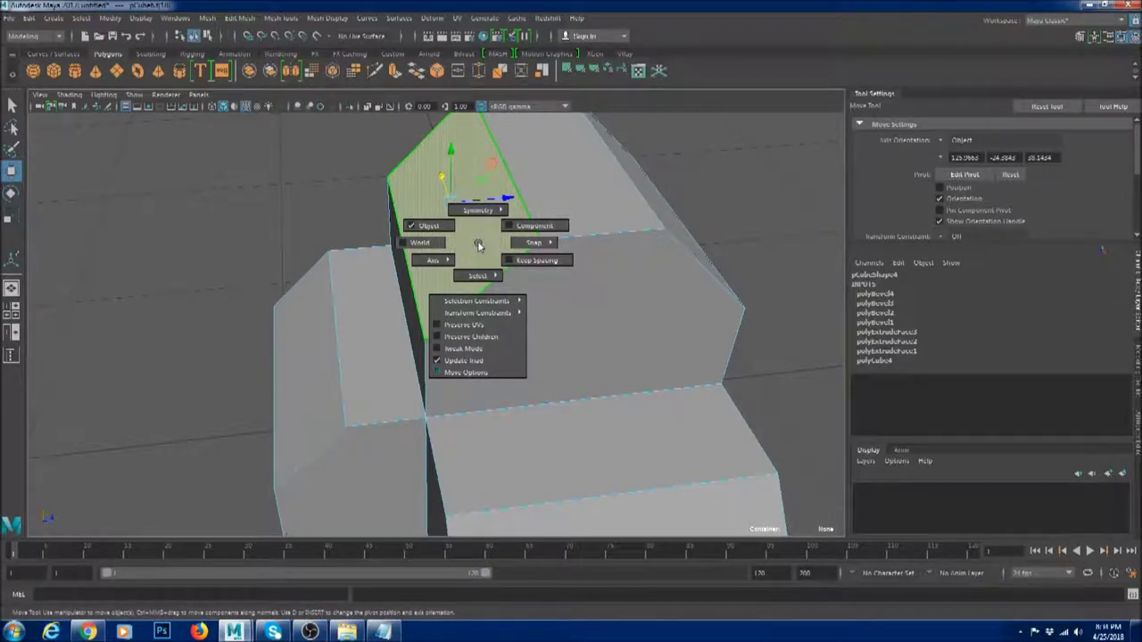
click(473, 200)
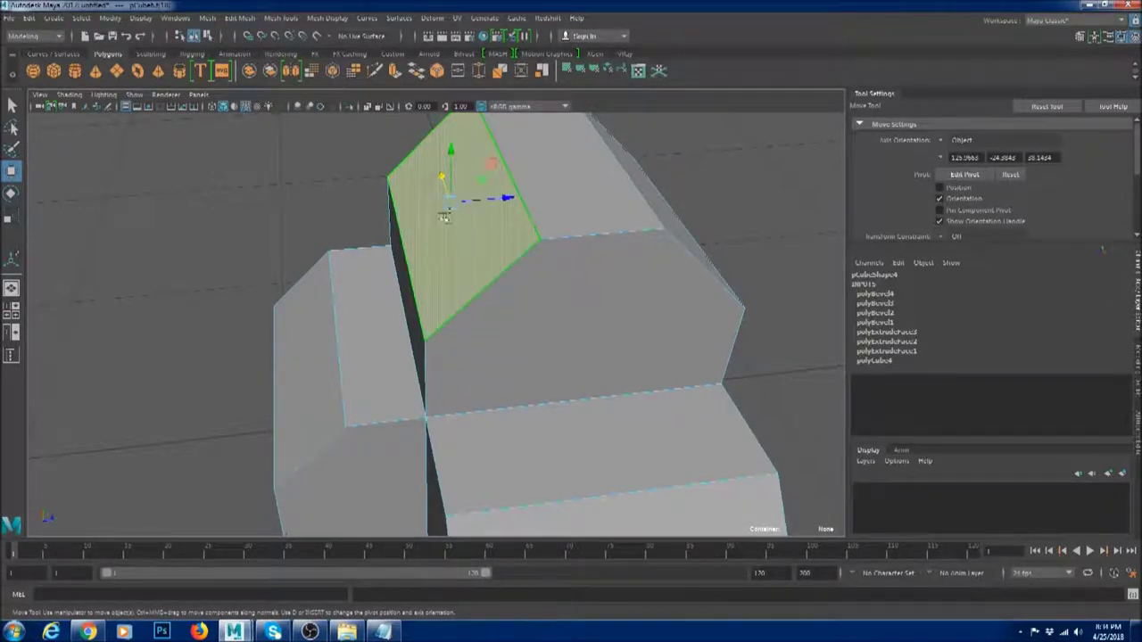
click(445, 217)
click(476, 200)
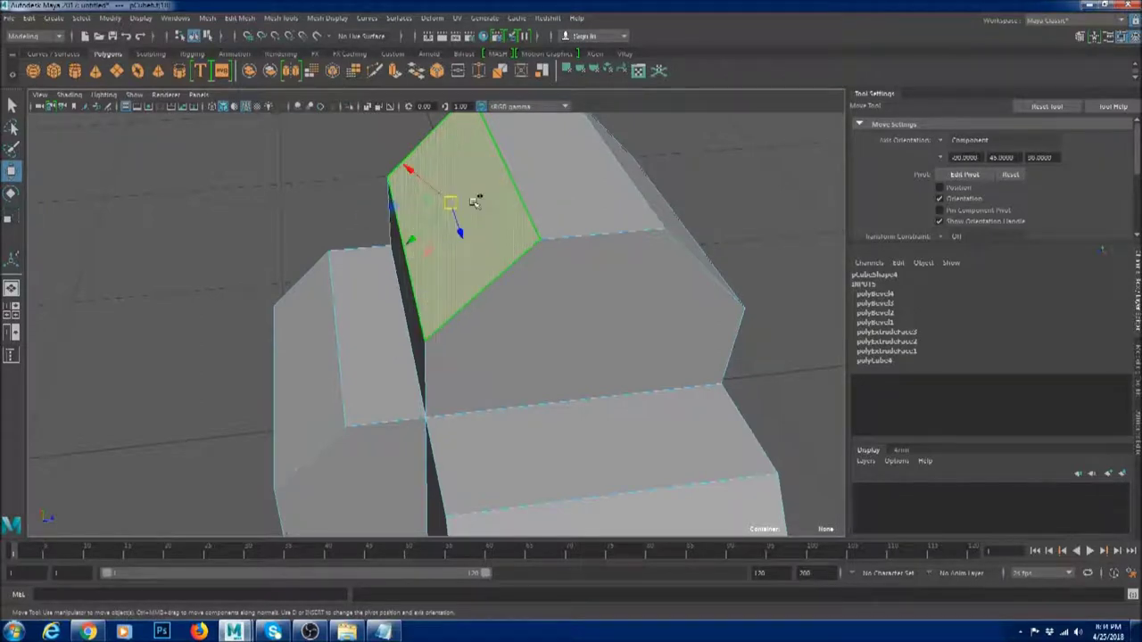
alt+drag(453, 217, 500, 259)
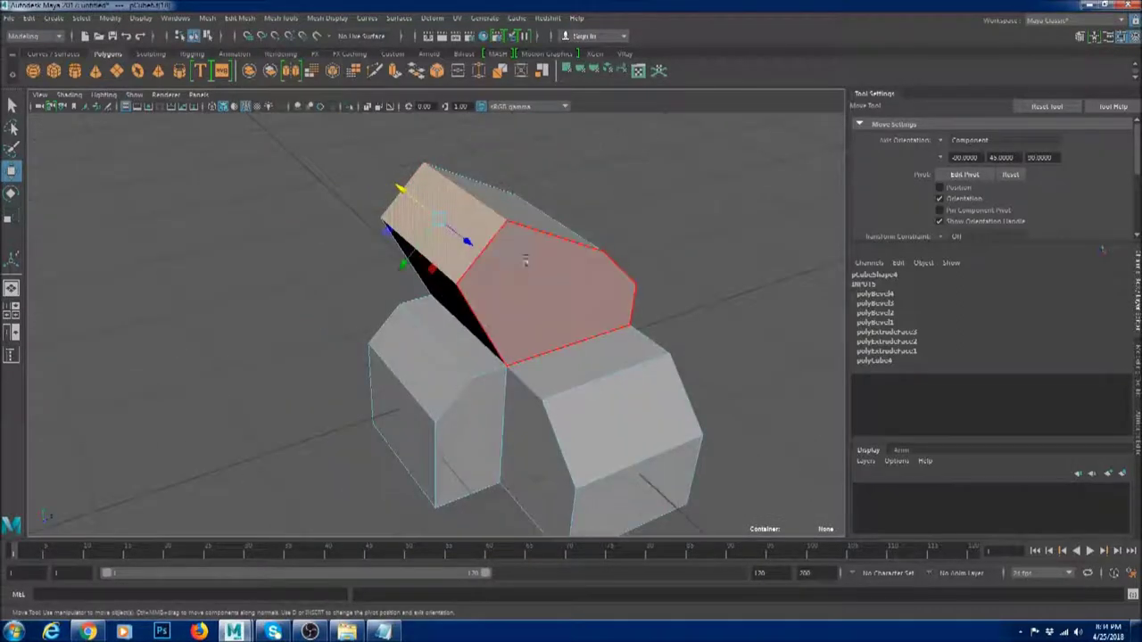
Select the end face of the upper block and set the Move tool's axis orientation to World.
scroll(1009, 158, down, 4)
scroll(1002, 189, up, 5)
alt+drag(563, 205, 385, 308)
right_drag(319, 216, 368, 195)
alt+drag(375, 215, 520, 301)
scroll(345, 313, up, 3)
shift+right_click(416, 232)
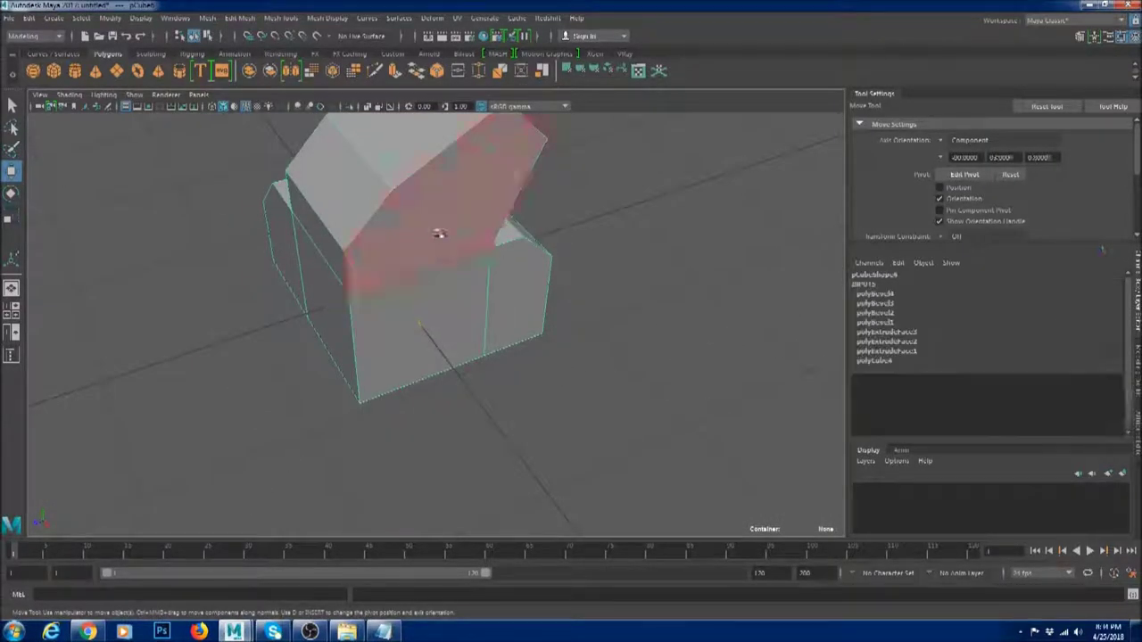
click(451, 246)
ctrl+shift+right_click(410, 200)
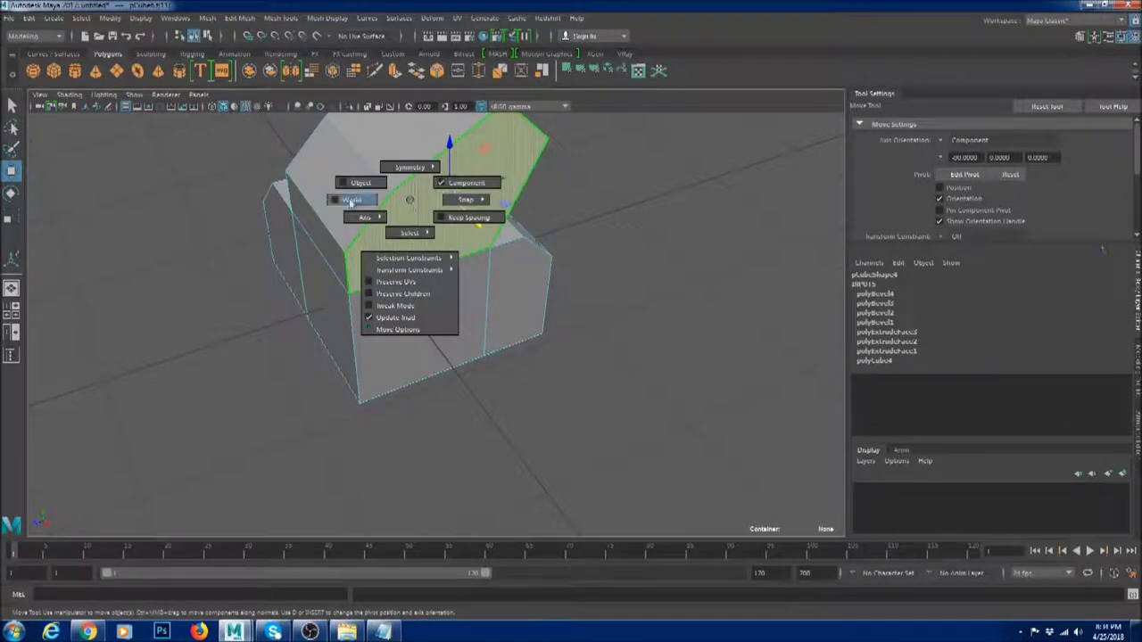
click(350, 202)
Select the upper block's top face and adjoining bevel face, look through the Move tool's Axis options, and return to object mode.
alt+middle_drag(410, 205, 434, 259)
click(418, 219)
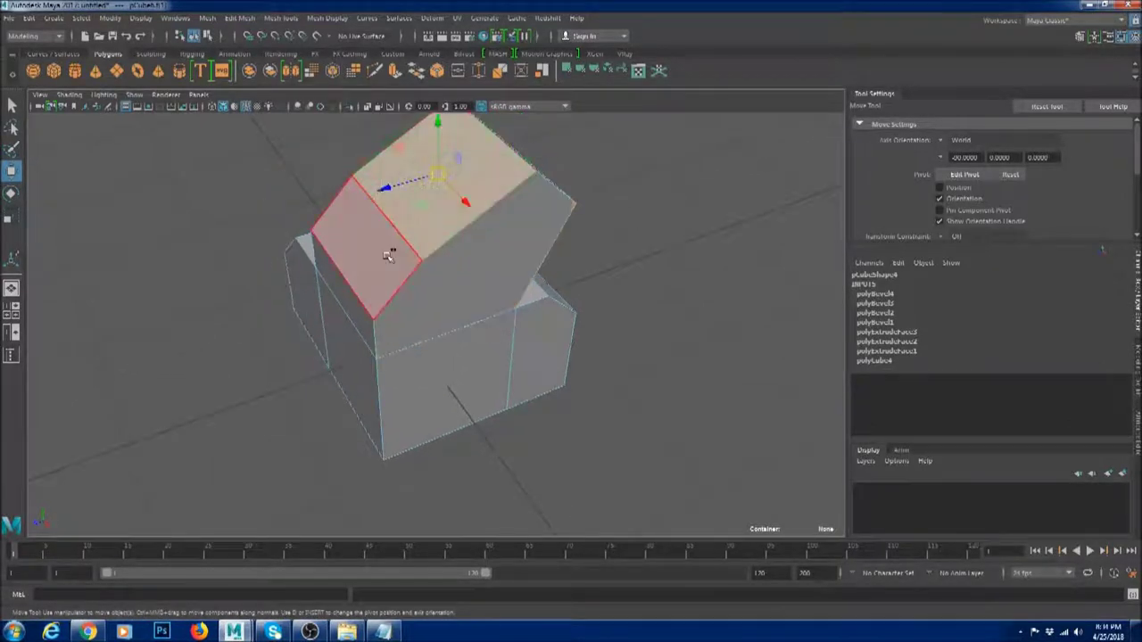
shift+click(387, 255)
ctrl+shift+right_click(413, 189)
mouse_move(413, 193)
mouse_down()
mouse_move(384, 192)
mouse_move(437, 185)
mouse_move(401, 187)
mouse_up()
alt+drag(489, 200, 379, 234)
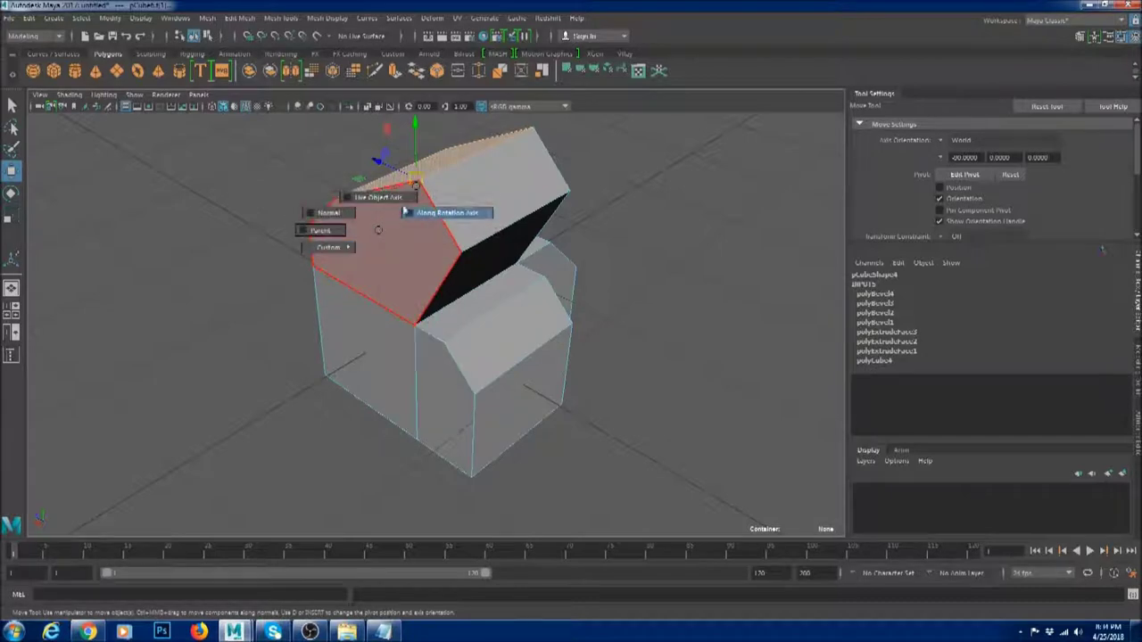
drag(414, 191, 415, 192)
alt+drag(555, 271, 537, 285)
right_drag(464, 247, 522, 229)
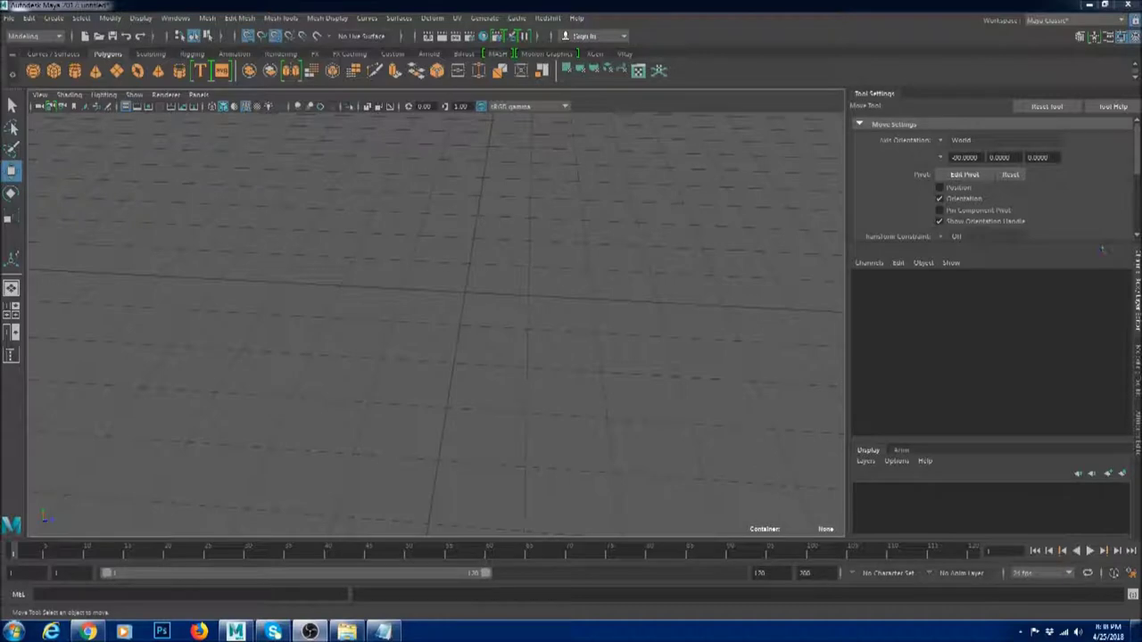
Create a polygon cube at the origin, duplicate it and move the copy about 3.94 units along Z.
click(53, 71)
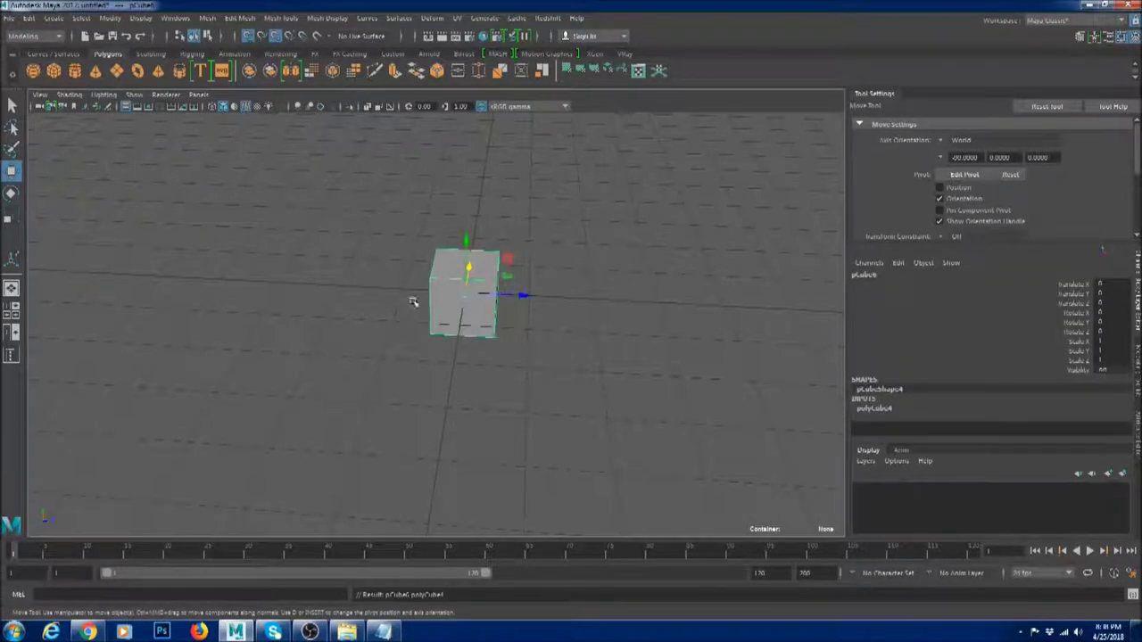
alt+drag(534, 255, 783, 330)
key(ctrl+d)
alt+drag(739, 362, 700, 376)
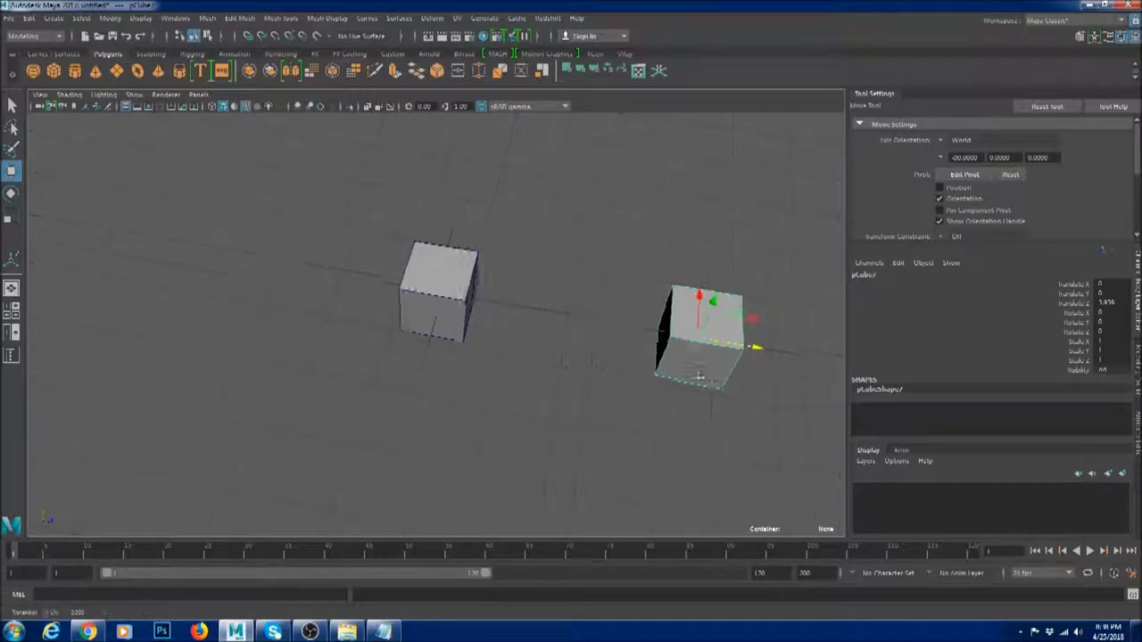
alt+middle_drag(700, 376, 490, 395)
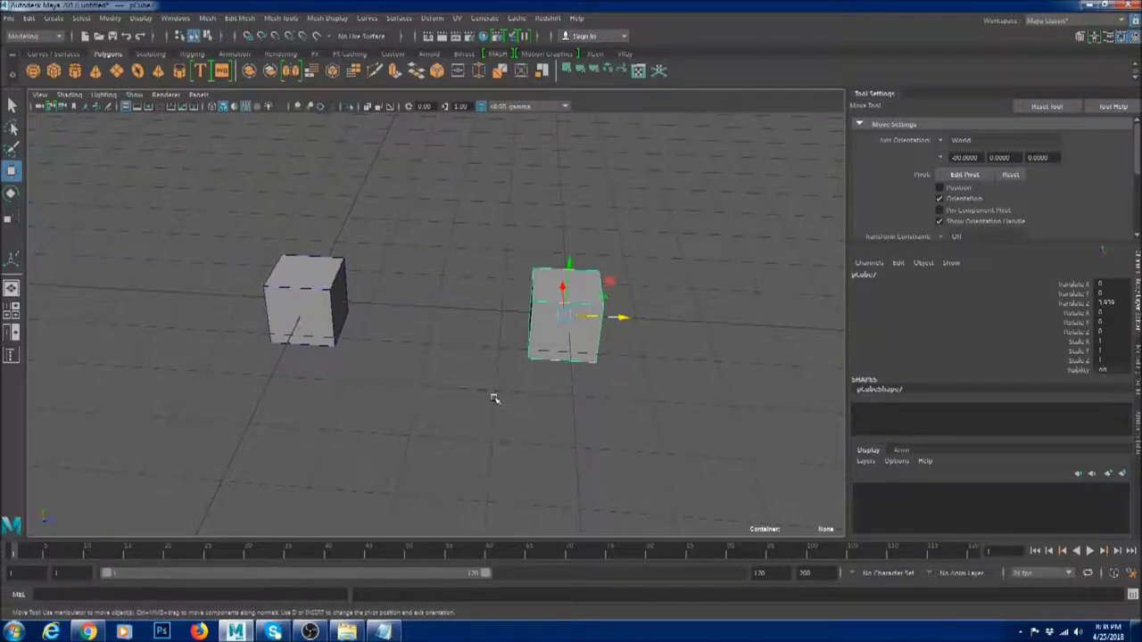
Select each of the two cubes in turn and examine their spacing from several angles.
click(464, 361)
alt+drag(464, 362, 517, 379)
click(545, 301)
alt+drag(585, 311, 566, 312)
alt+right_drag(566, 311, 537, 361)
alt+drag(536, 361, 324, 322)
click(268, 295)
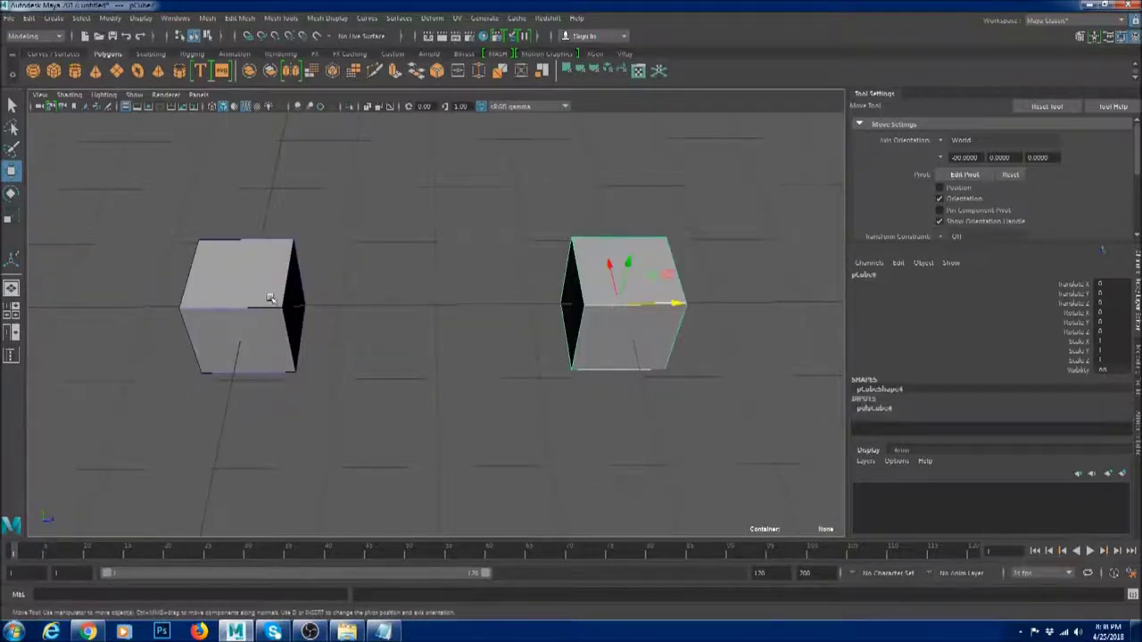
alt+drag(268, 295, 309, 385)
alt+drag(390, 325, 539, 312)
click(540, 288)
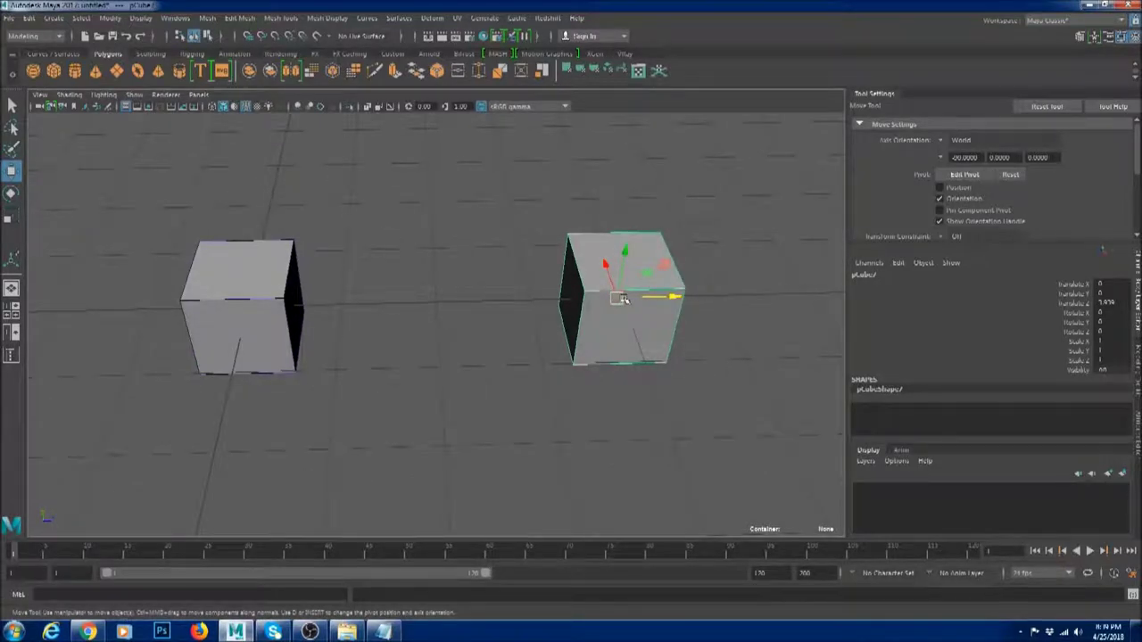
Snap the copied cube's pivot to its bottom corner using pivot editing and Snap to Points.
alt+drag(641, 290, 357, 301)
alt+right_drag(393, 312, 579, 392)
alt+drag(455, 259, 445, 247)
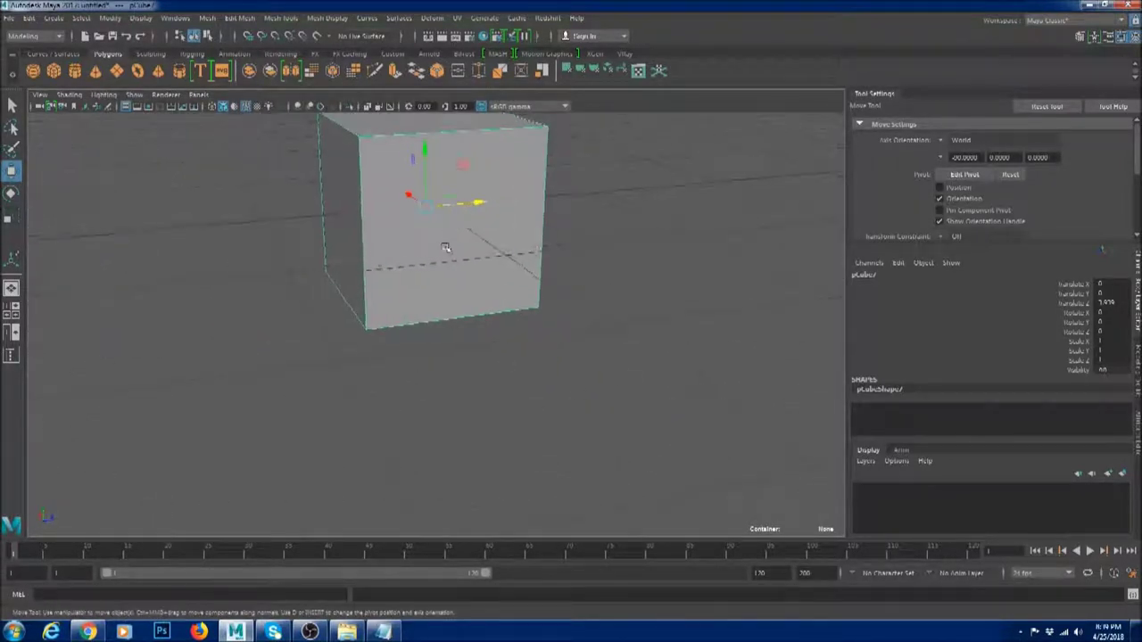
key(d)
alt+middle_drag(460, 229, 467, 272)
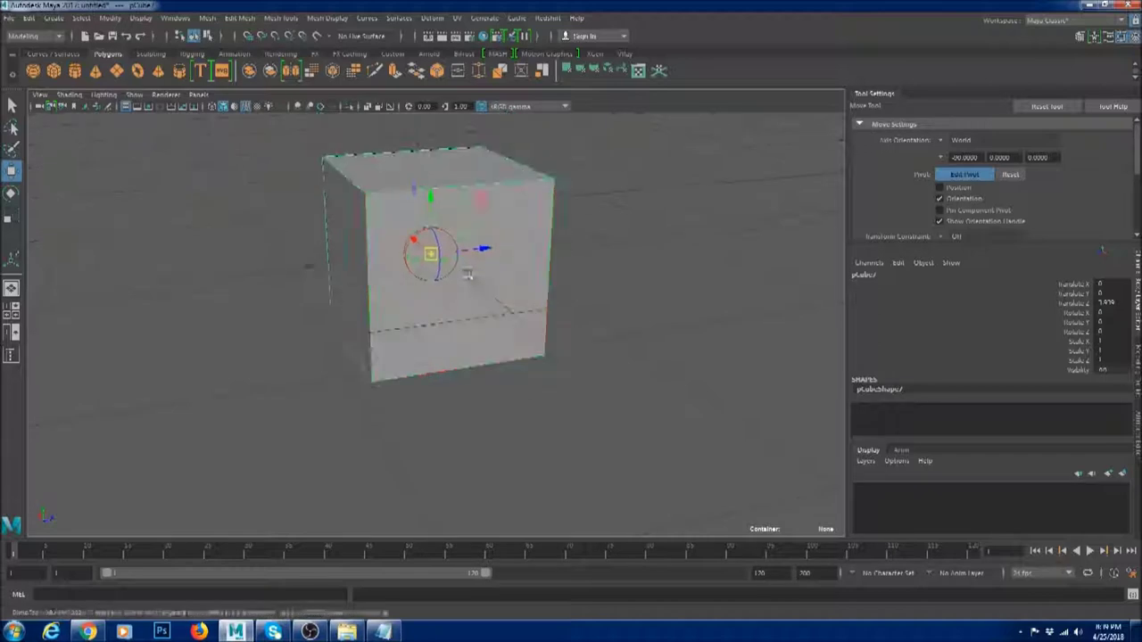
alt+drag(467, 272, 476, 303)
drag(486, 247, 408, 250)
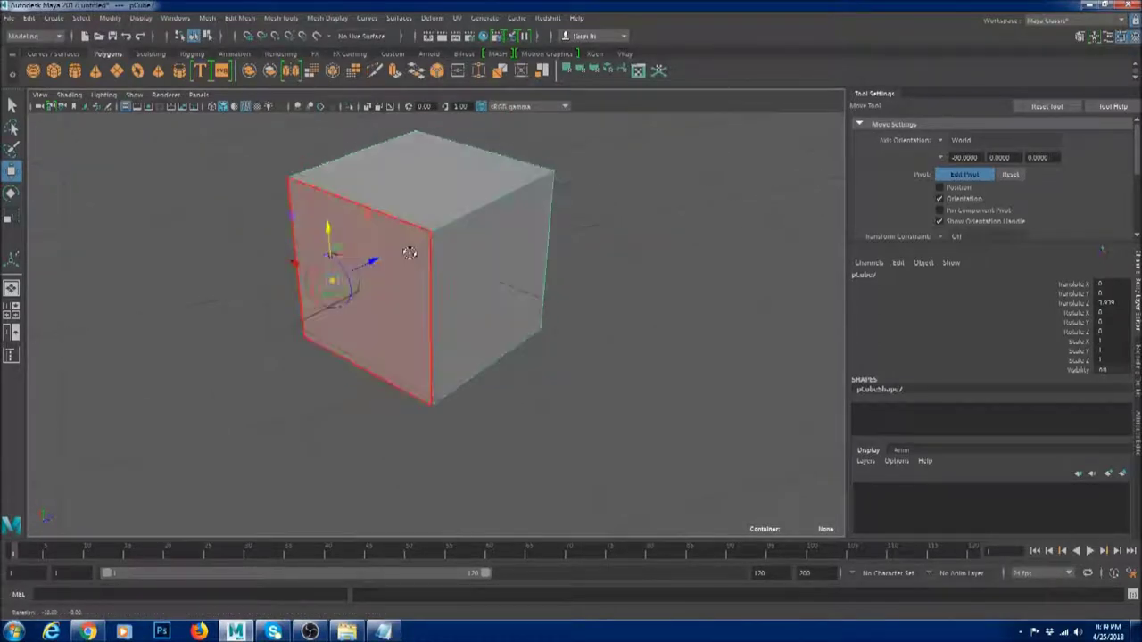
click(275, 36)
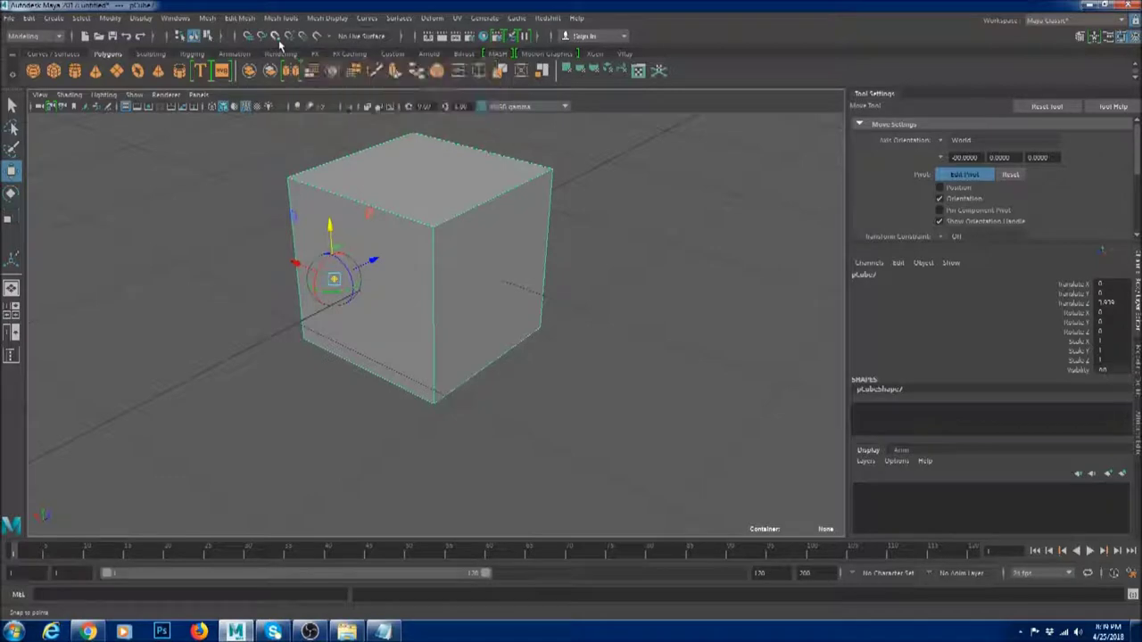
middle_drag(408, 330, 448, 418)
alt+drag(477, 399, 431, 426)
key(Insert)
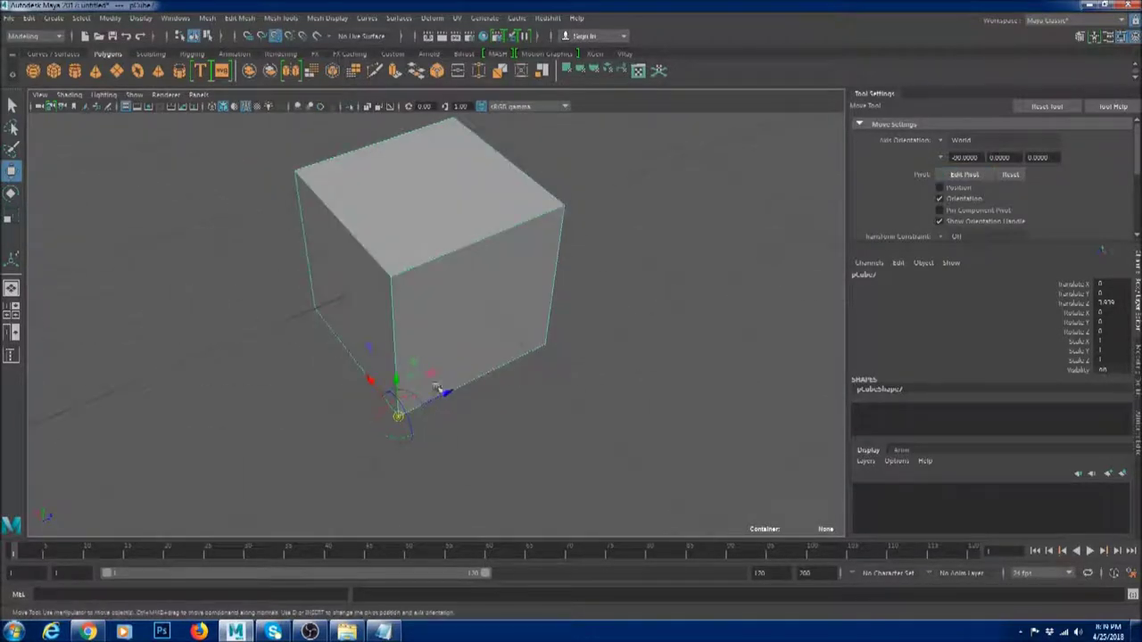
With Snap to Points, move the copied cube by its corner pivot onto the first cube's bottom corner.
scroll(427, 414, down, 5)
alt+middle_drag(427, 414, 538, 334)
alt+drag(538, 333, 299, 77)
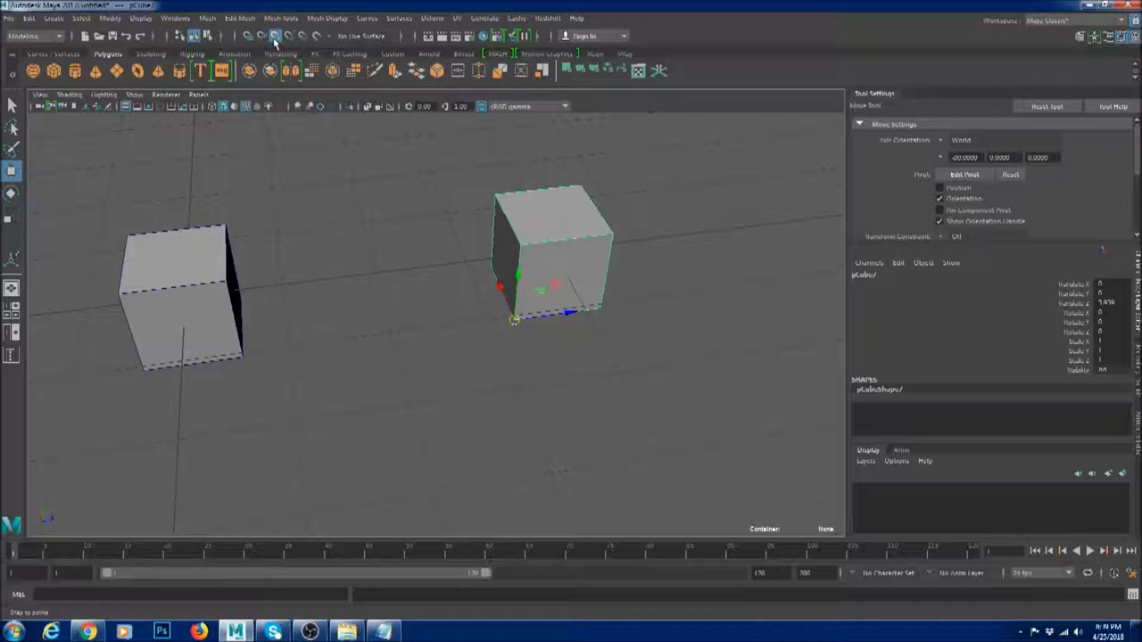
click(275, 37)
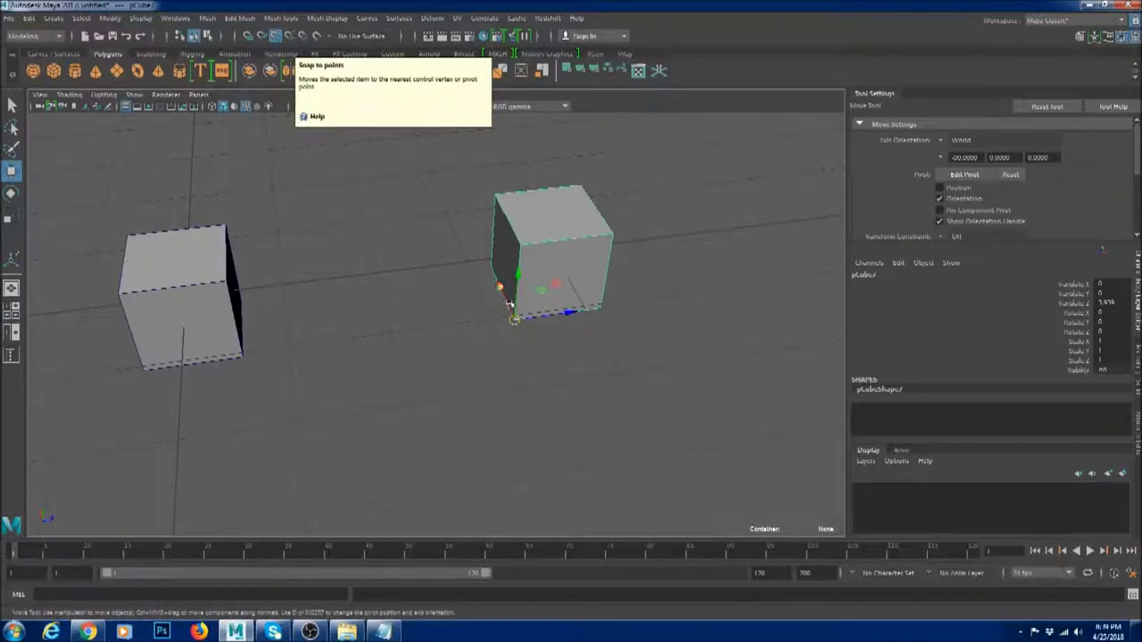
middle_drag(441, 318, 282, 348)
alt+drag(346, 339, 417, 288)
middle_drag(417, 288, 307, 295)
Look over the snapped cubes from several sides and undo the copied cube's snapped move.
click(414, 320)
alt+drag(414, 320, 326, 215)
click(327, 198)
alt+drag(368, 261, 451, 315)
click(451, 316)
click(362, 228)
click(556, 273)
key(ctrl+z)
key(ctrl+z)
key(ctrl+z)
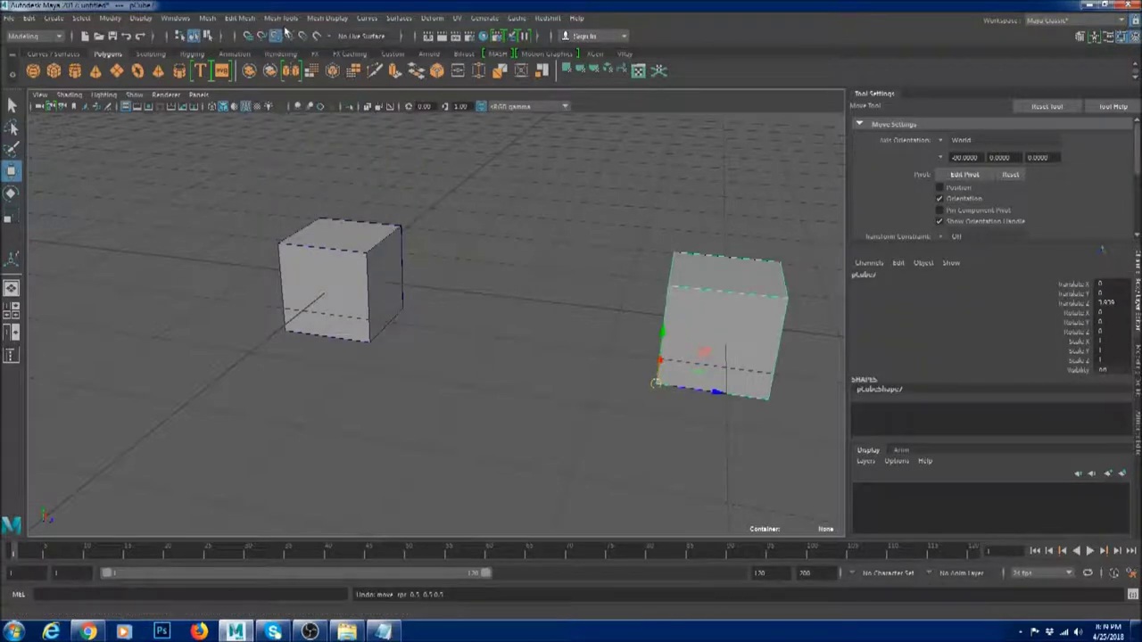
Slide the copied cube freehand along Z until it sits close beside the first cube.
alt+drag(487, 275, 562, 308)
drag(740, 377, 463, 378)
scroll(462, 378, up, 8)
alt+middle_drag(462, 378, 591, 280)
alt+drag(592, 280, 670, 477)
Nudge the copied cube along Z to about 1.001, inspect the seam with the first cube and undo the nudges.
drag(626, 510, 598, 510)
alt+middle_drag(598, 510, 472, 434)
drag(482, 435, 527, 431)
alt+right_drag(526, 432, 543, 435)
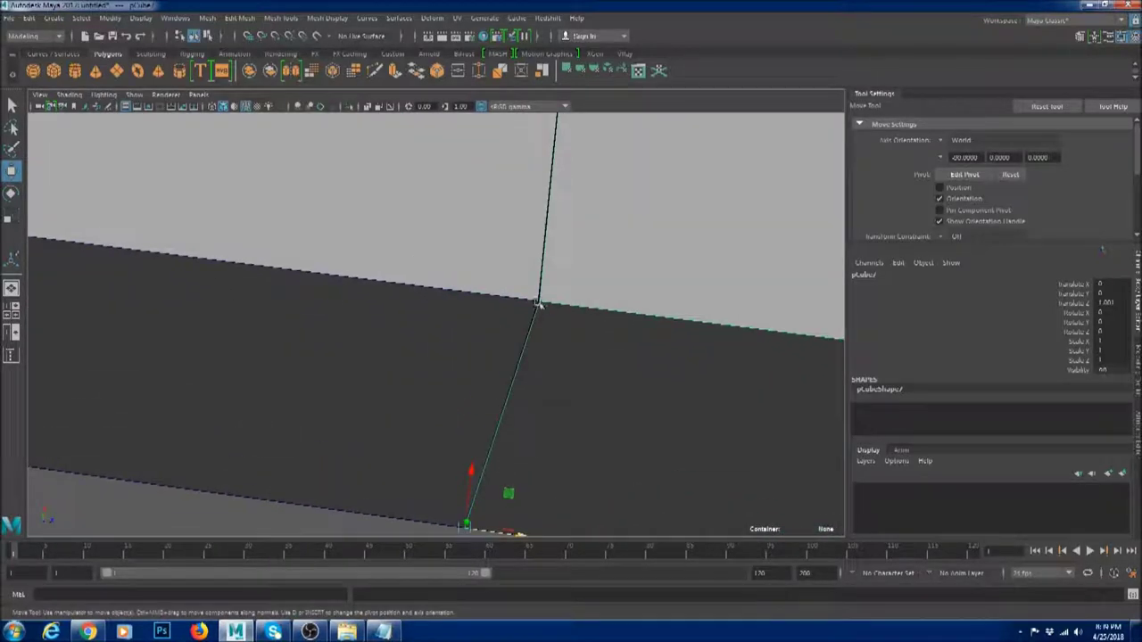
alt+drag(559, 369, 554, 392)
alt+right_drag(555, 393, 541, 253)
alt+drag(541, 252, 527, 333)
alt+right_drag(527, 334, 547, 338)
key(ctrl+z)
key(ctrl+z)
key(ctrl+z)
Select the copied cube's top face and lower it to make a flat block.
alt+drag(556, 298, 482, 307)
mouse_move(477, 268)
alt+right_down()
mouse_move(493, 241)
mouse_move(469, 259)
alt+right_up()
alt+drag(522, 287, 500, 300)
right_drag(500, 301, 501, 337)
click(505, 288)
drag(480, 235, 375, 250)
Select the first cube's top face and lower it to the flat block's top height with Snap to Points.
click(346, 201)
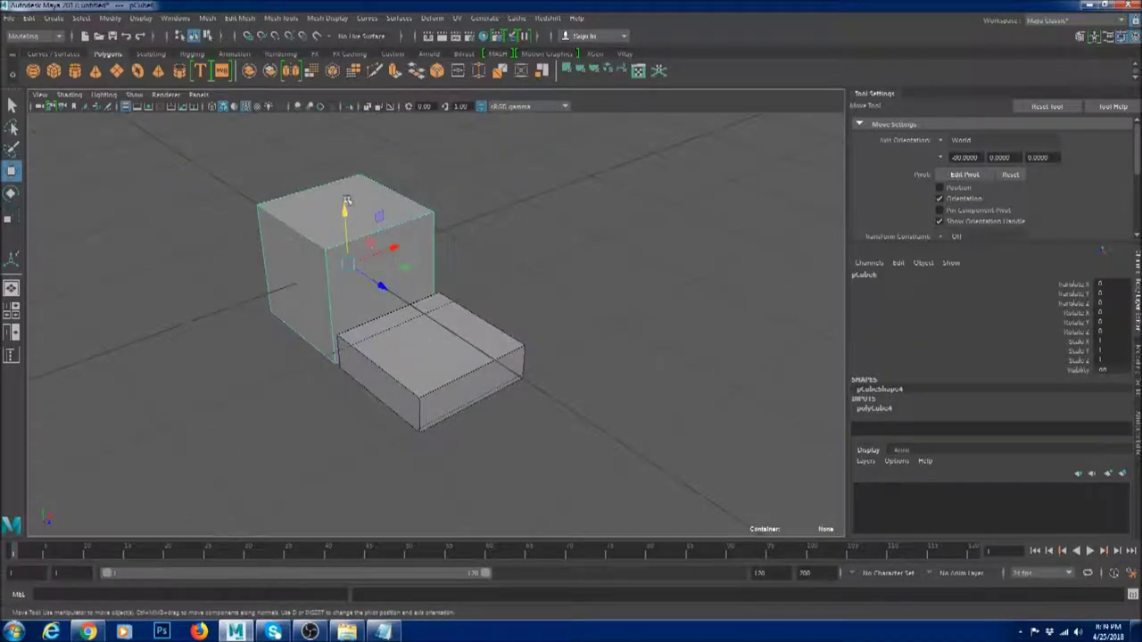
alt+drag(393, 337, 468, 334)
alt+right_drag(467, 334, 459, 362)
right_drag(453, 250, 455, 284)
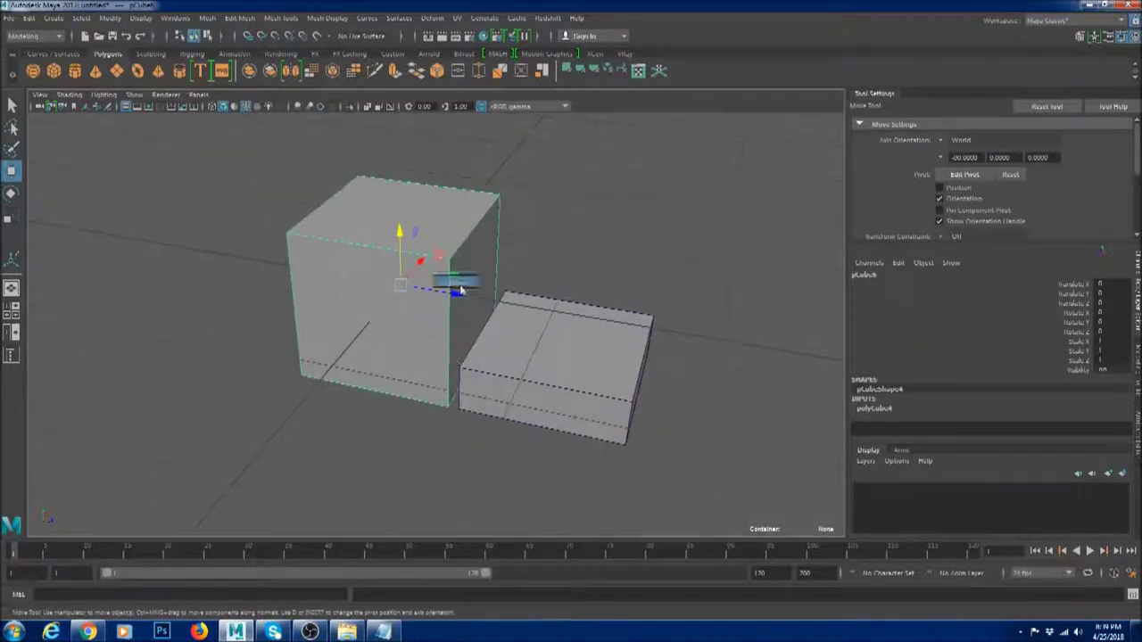
click(417, 221)
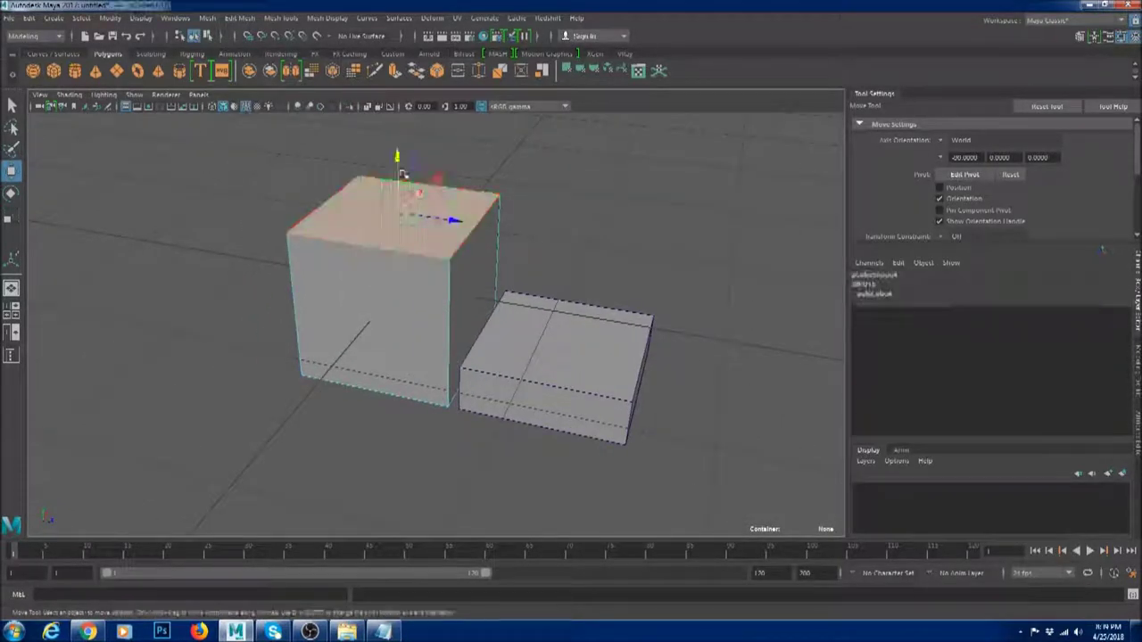
click(275, 37)
middle_drag(543, 315, 509, 279)
alt+drag(509, 280, 462, 323)
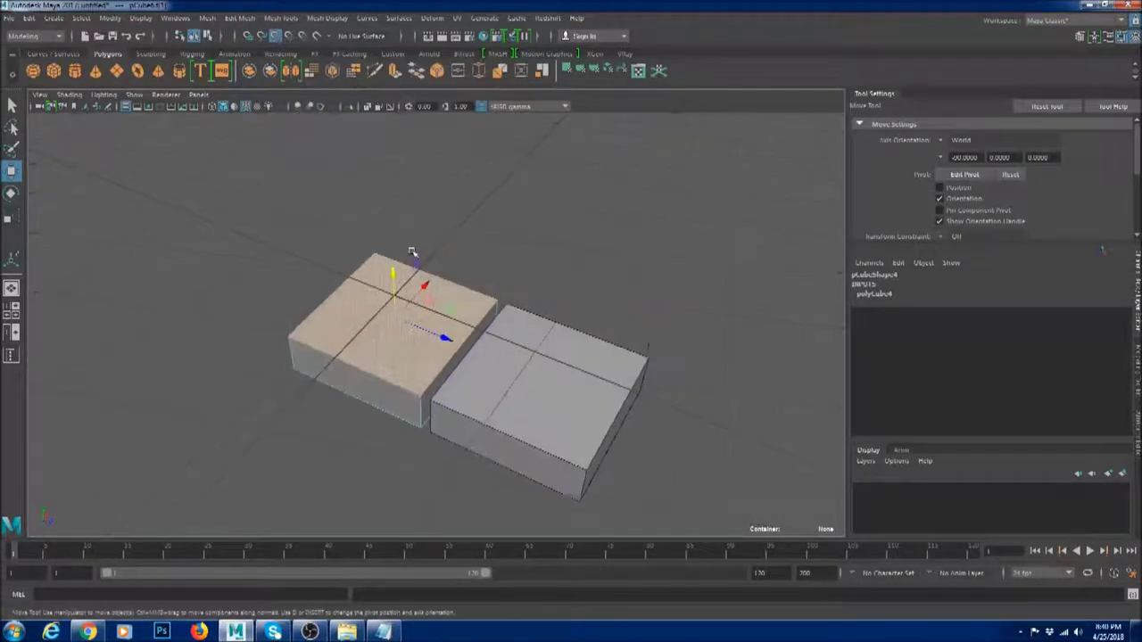
Try moving the first block's top face with grid snapping enabled, and undo the move.
drag(393, 270, 404, 204)
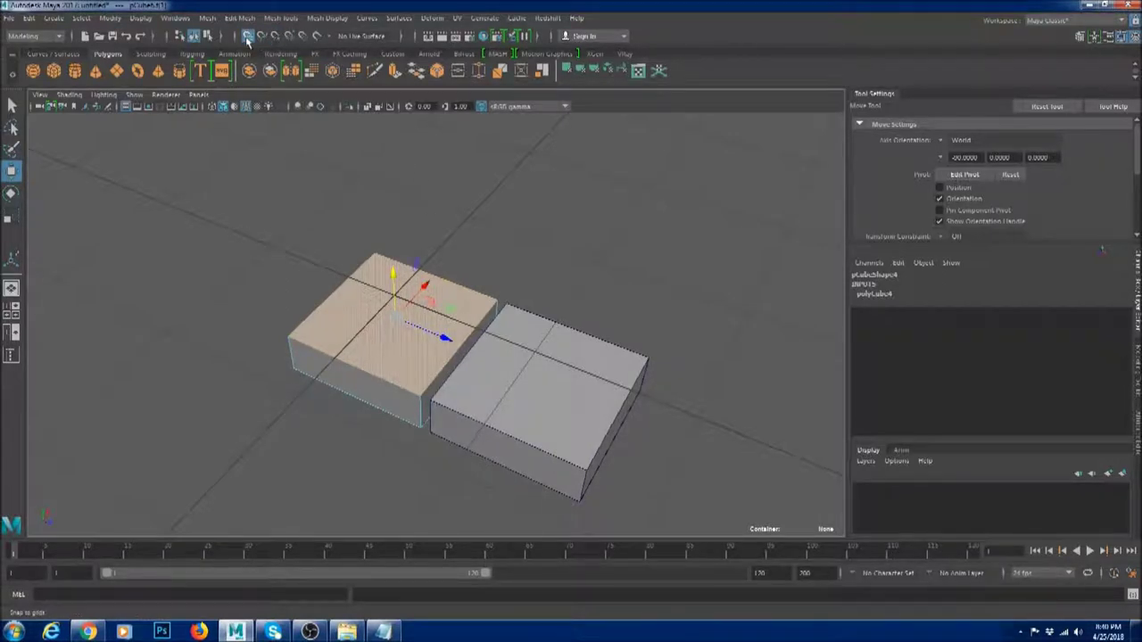
alt+drag(372, 295, 422, 249)
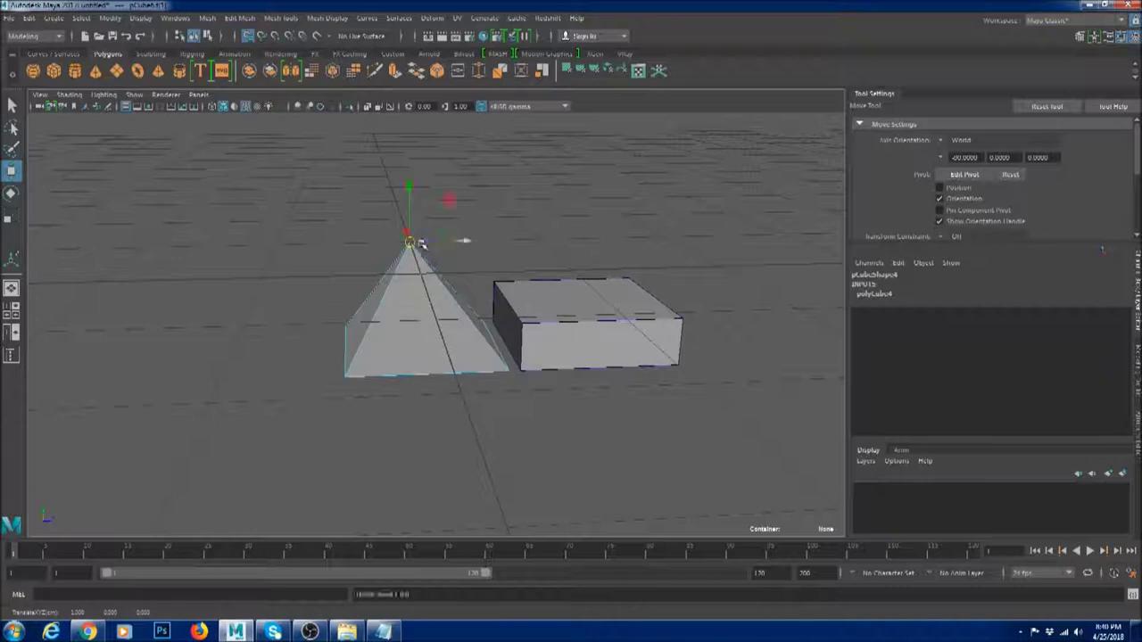
key(ctrl+z)
Pull the first block's upper edges outward to the surrounding grid lines with grid snapping.
alt+drag(419, 201, 532, 325)
click(528, 324)
click(473, 312)
drag(452, 291, 618, 323)
click(387, 284)
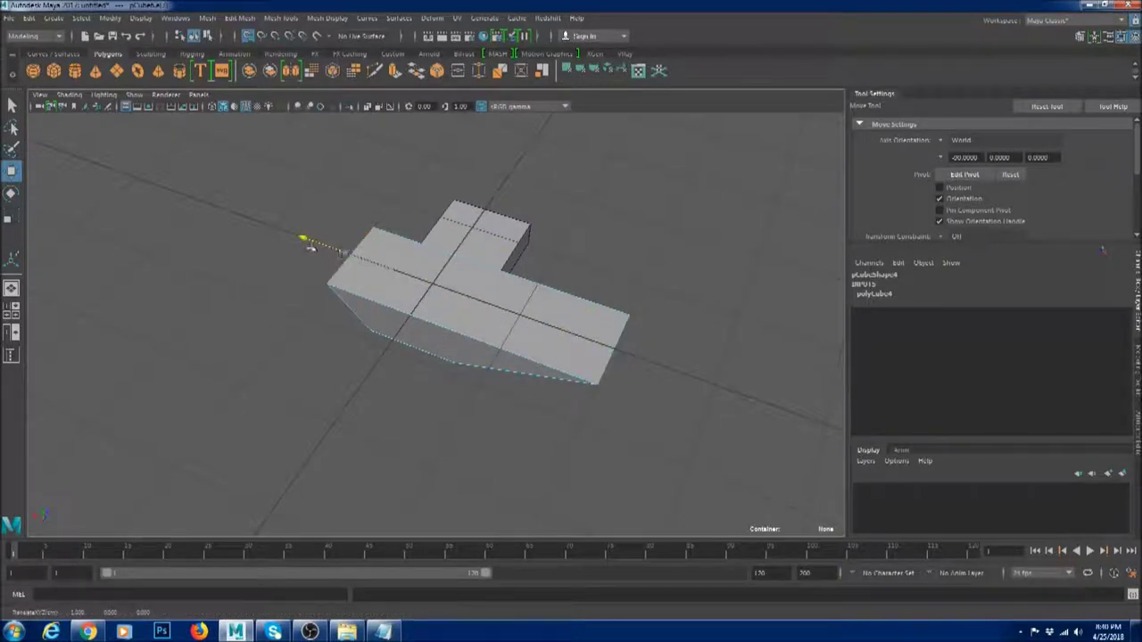
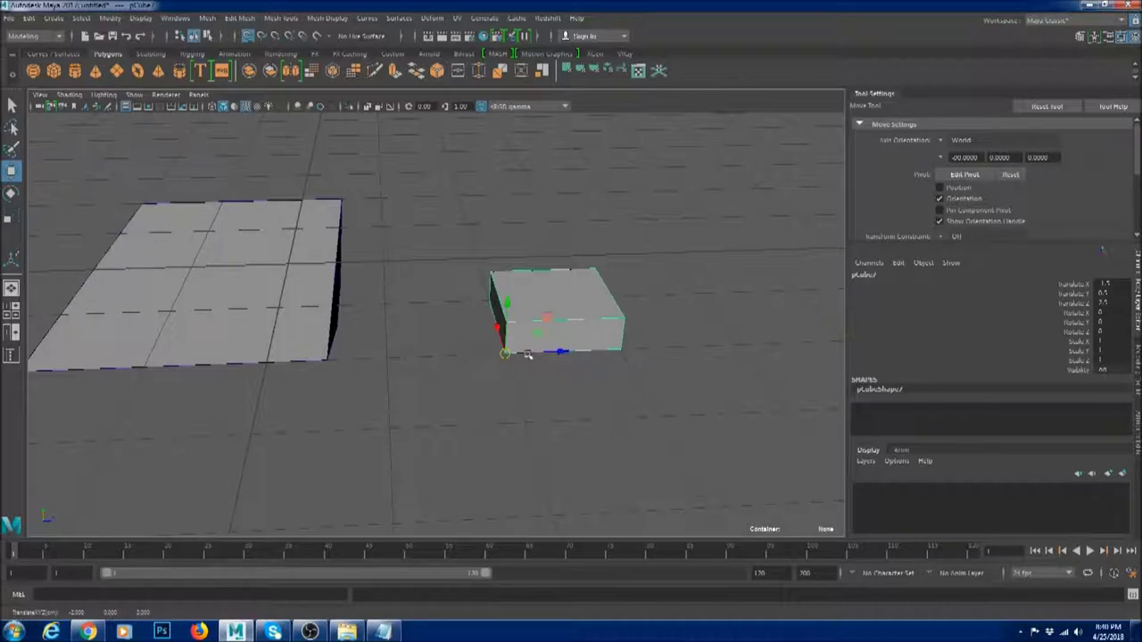
Snap the copied block one grid unit along X to Translate X -0.5, and undo an additional free move.
drag(497, 326, 474, 308)
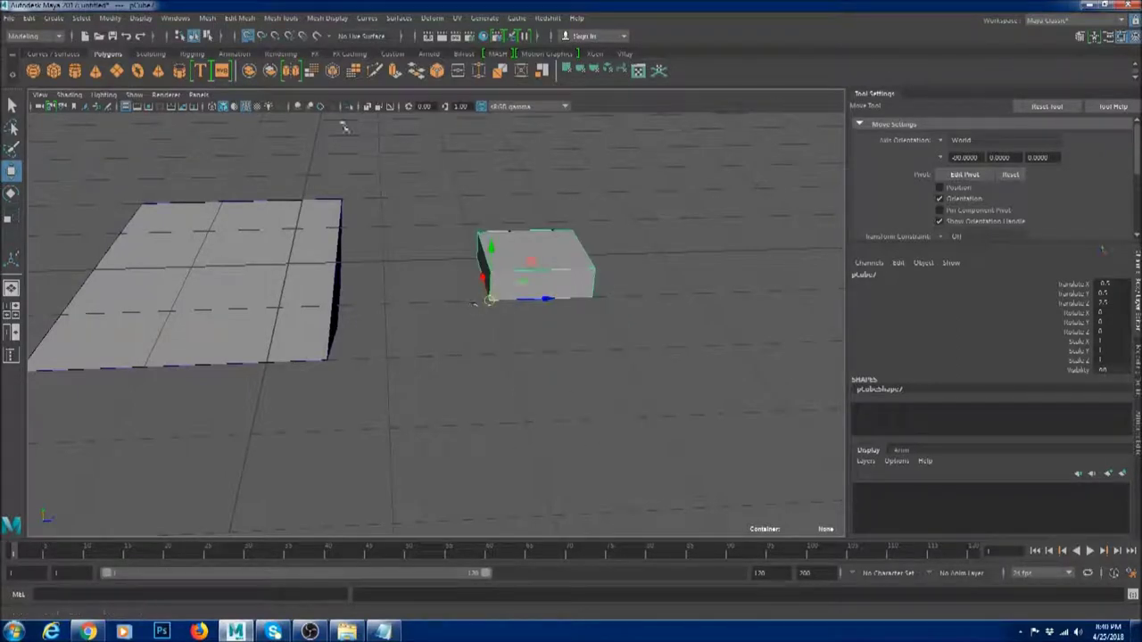
drag(497, 306, 500, 327)
key(ctrl+z)
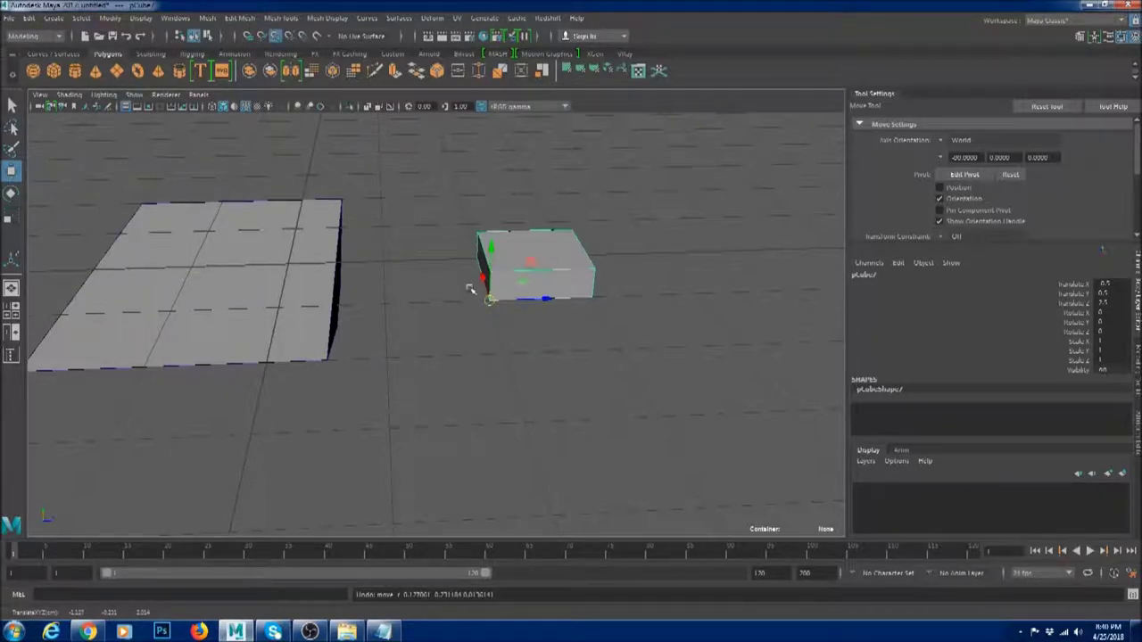
Inspect the copied block's corner pivot, select the wide tapered block and turn off Snap to Points.
scroll(515, 300, up, 4)
scroll(558, 308, down, 5)
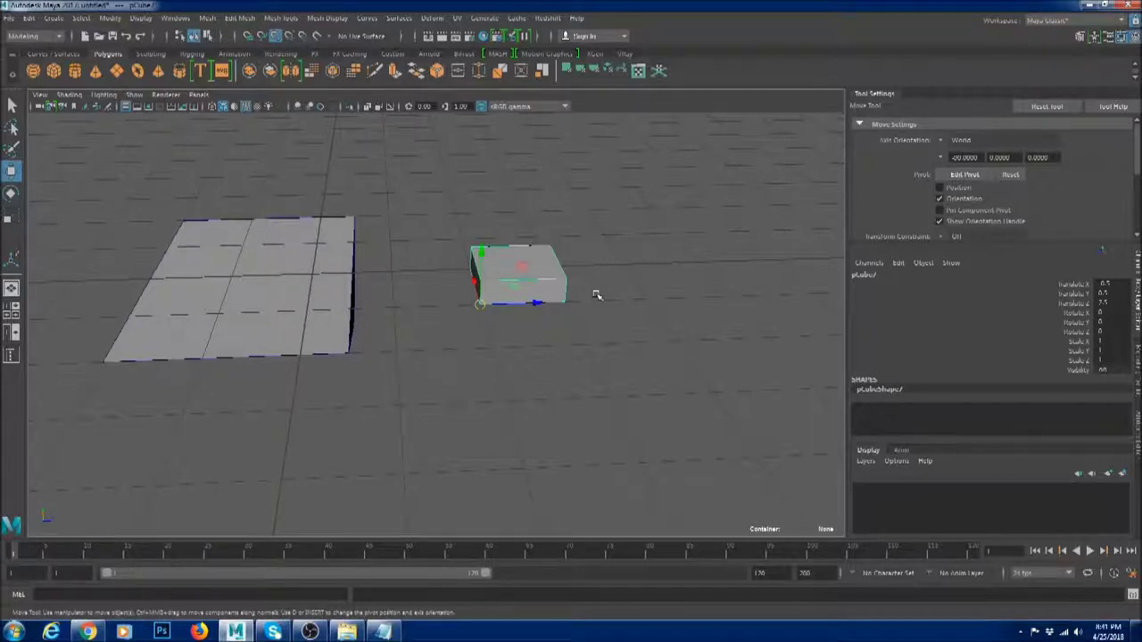
scroll(525, 319, up, 6)
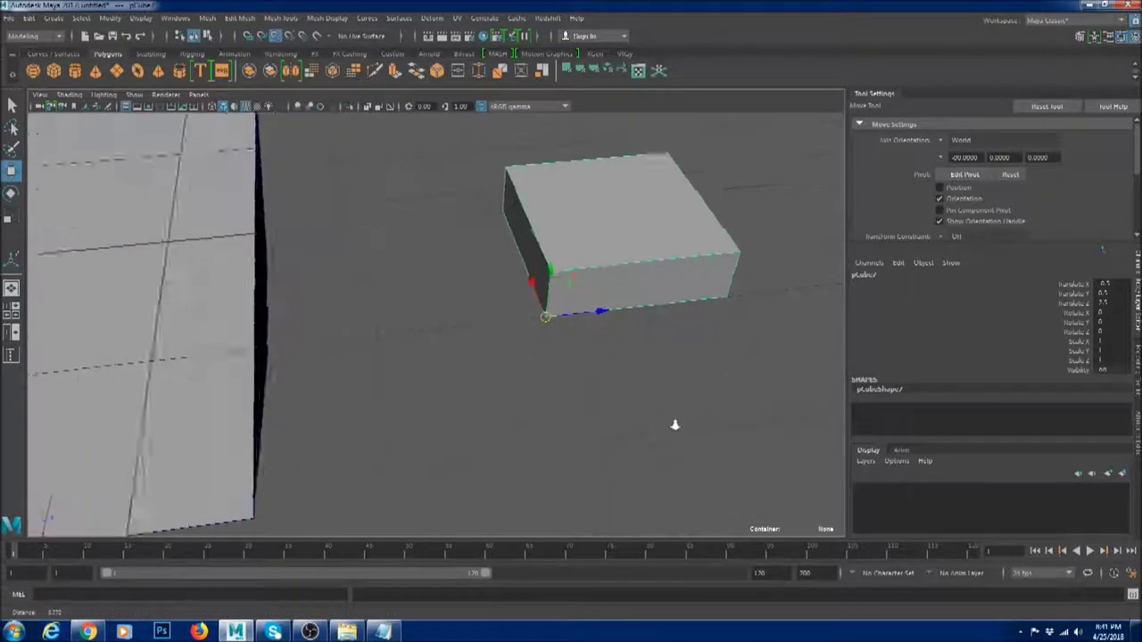
alt+right_drag(720, 459, 553, 312)
alt+drag(553, 312, 497, 306)
alt+right_drag(497, 306, 562, 334)
click(328, 276)
alt+drag(416, 293, 344, 280)
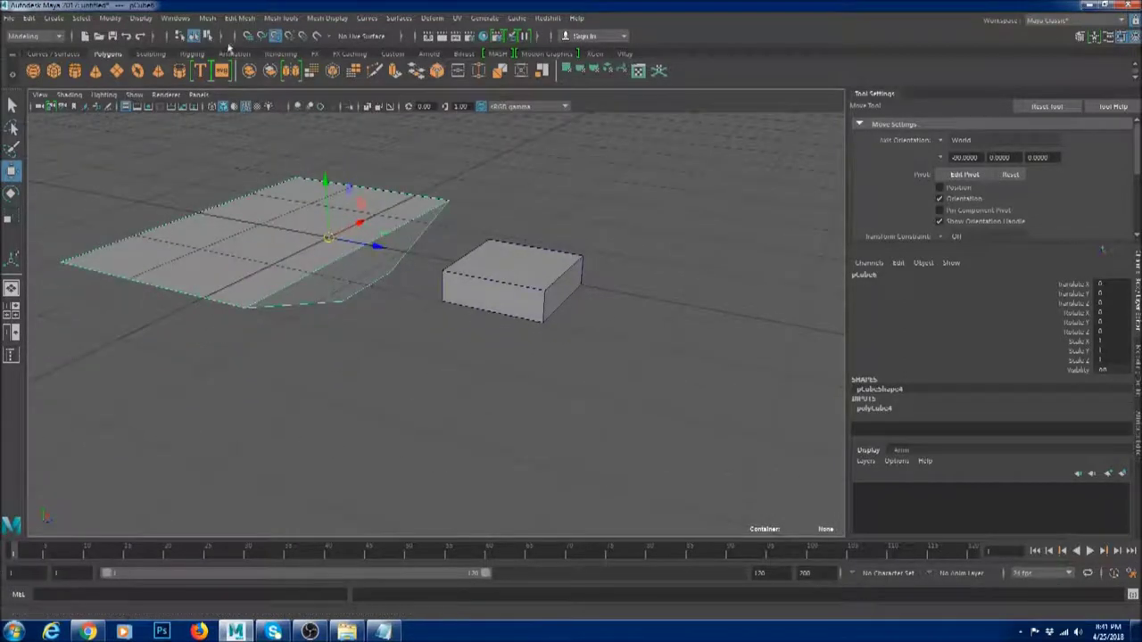
click(276, 38)
Select the wide block's top face in face mode and raise it freely above the grid.
alt+drag(441, 270, 464, 339)
scroll(298, 267, down, 6)
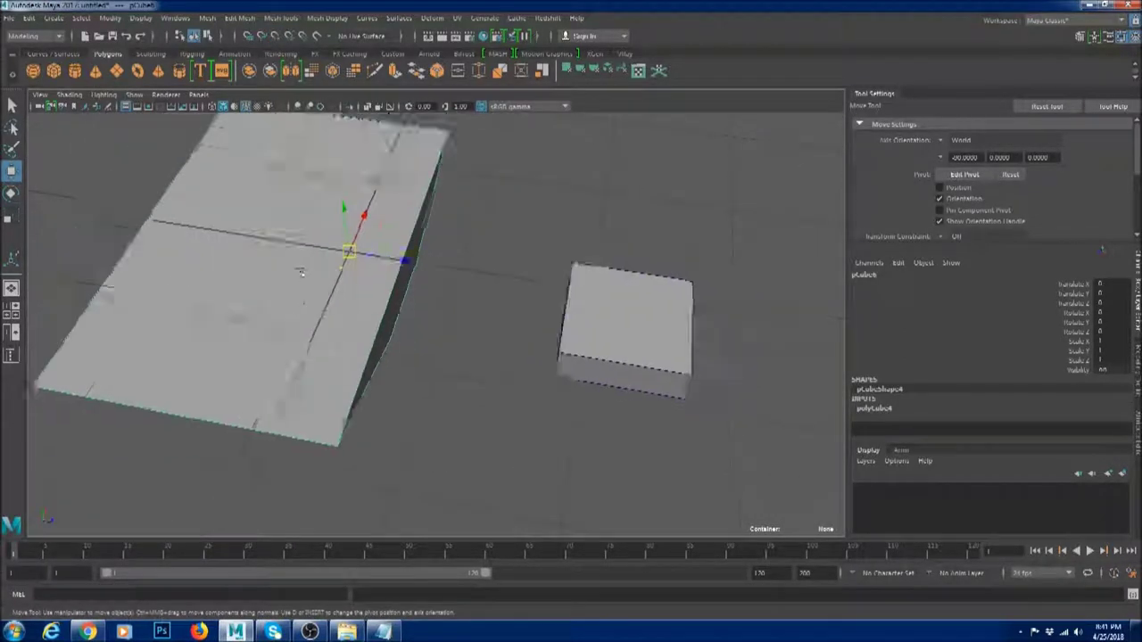
click(342, 294)
alt+drag(341, 294, 362, 219)
click(408, 170)
scroll(414, 182, up, 4)
right_drag(362, 219, 391, 272)
click(392, 232)
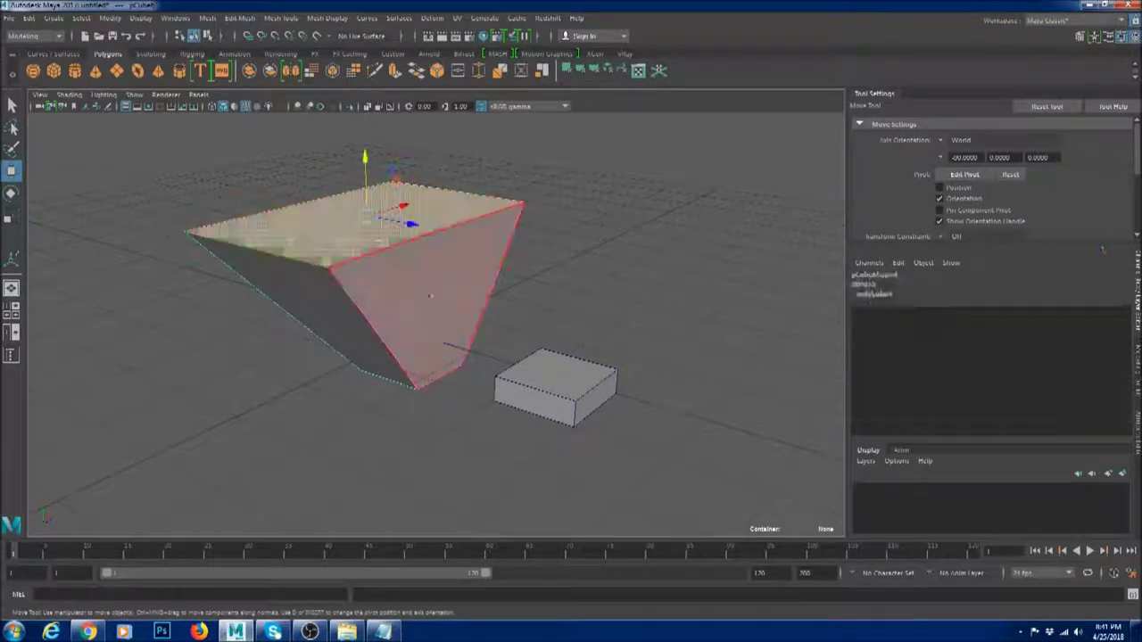
Shift the wide block's raised top face freely along the Z and X axes and check its shape.
alt+drag(433, 296, 402, 299)
alt+drag(425, 248, 395, 224)
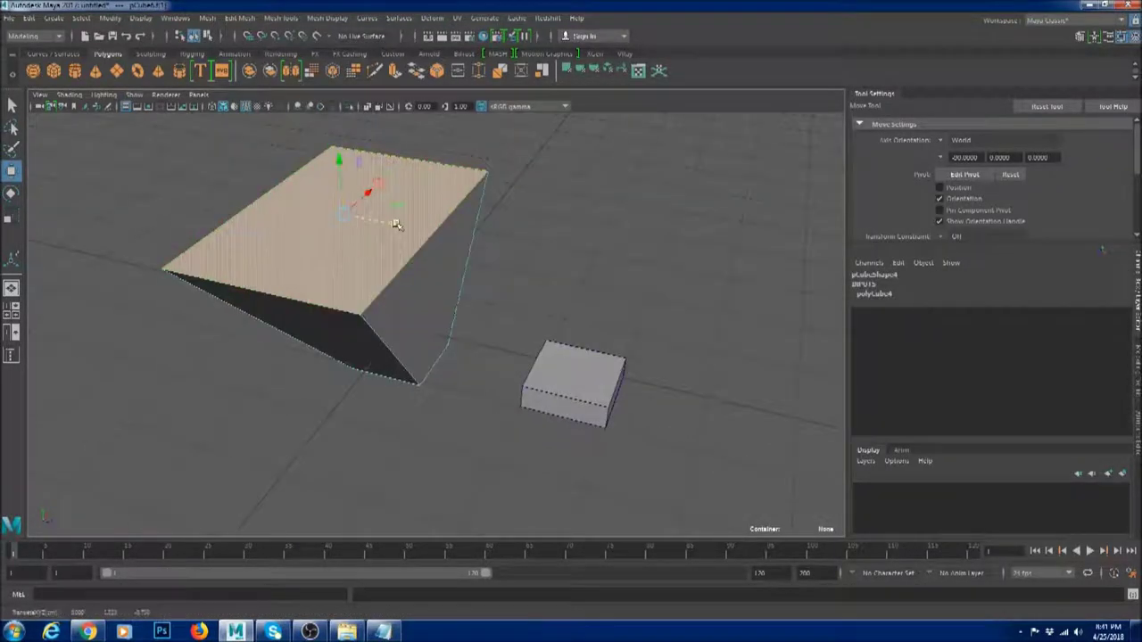
alt+drag(493, 234, 637, 263)
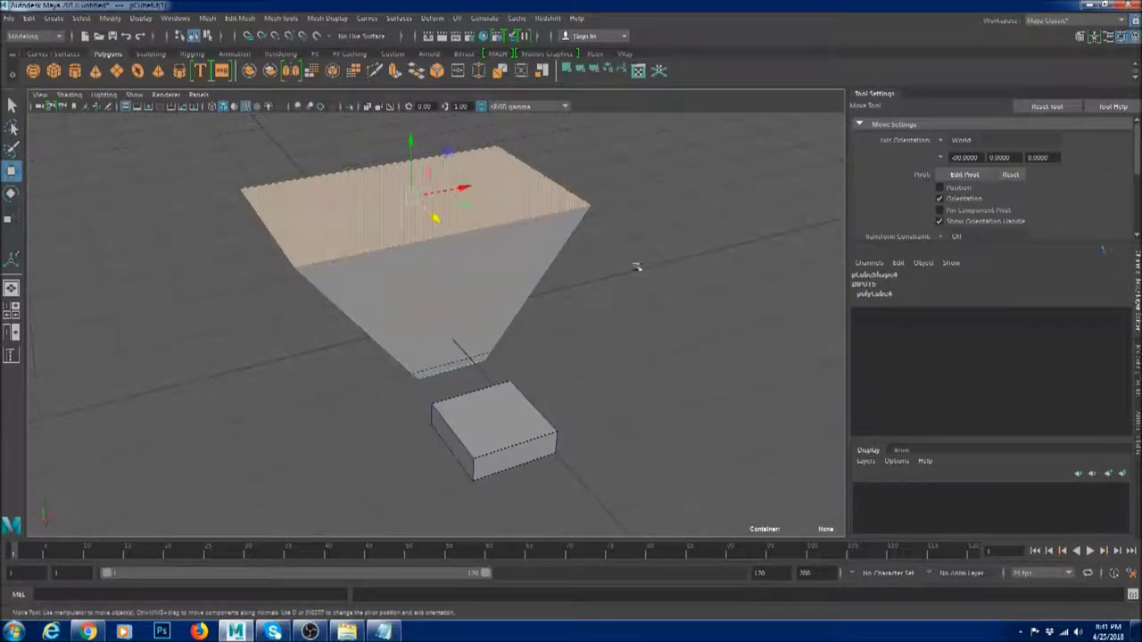
alt+drag(428, 191, 528, 320)
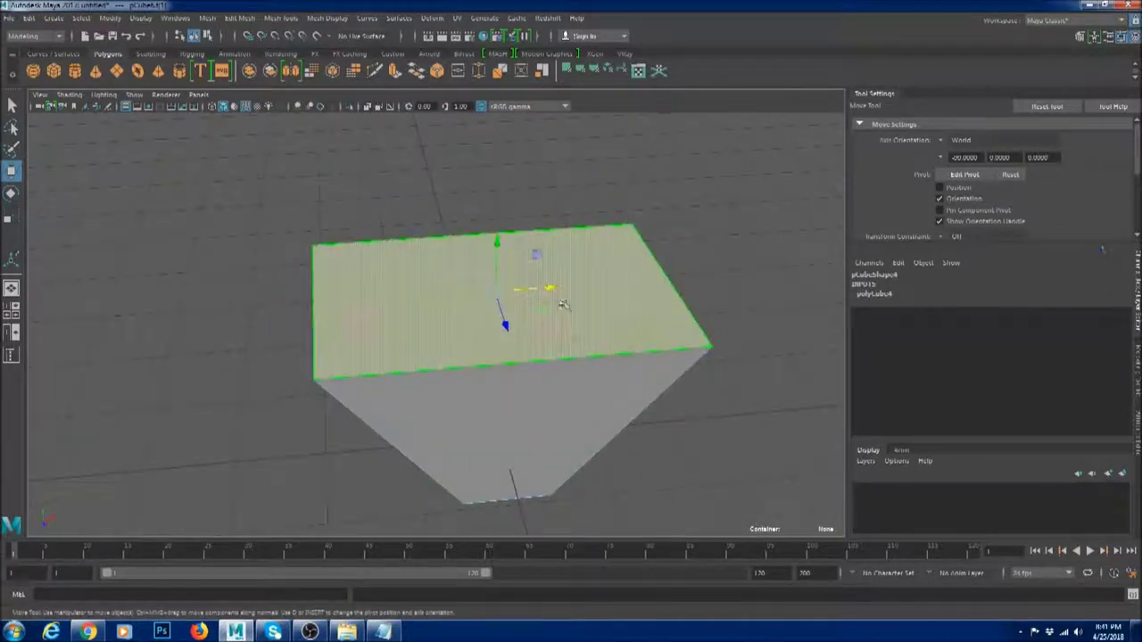
scroll(606, 269, up, 5)
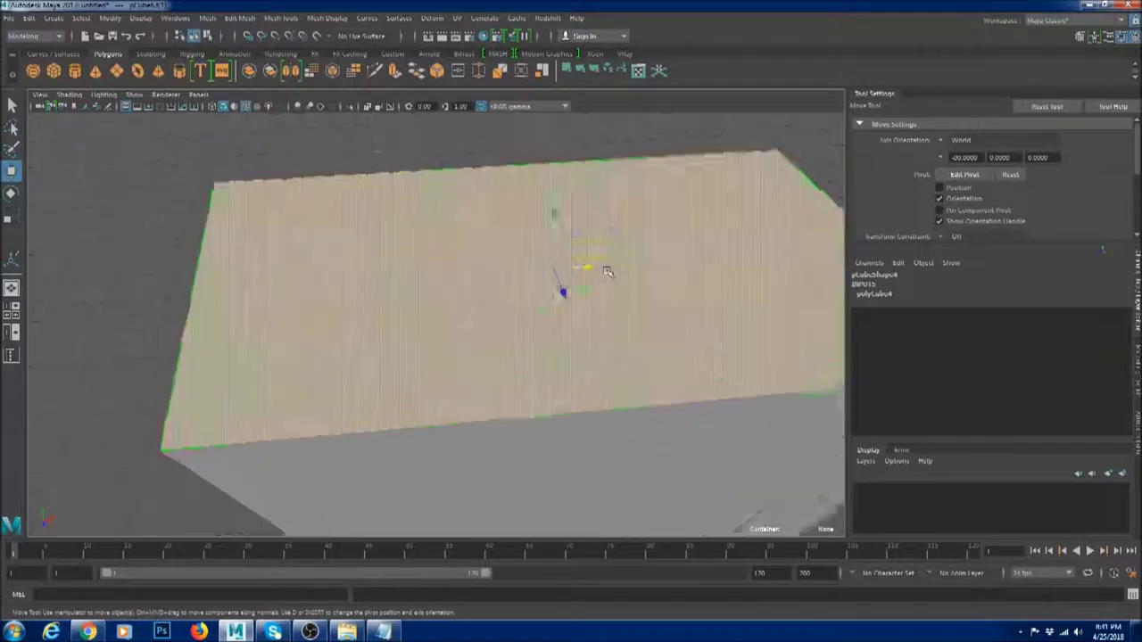
scroll(621, 267, down, 6)
alt+middle_drag(617, 323, 528, 326)
alt+drag(527, 327, 561, 336)
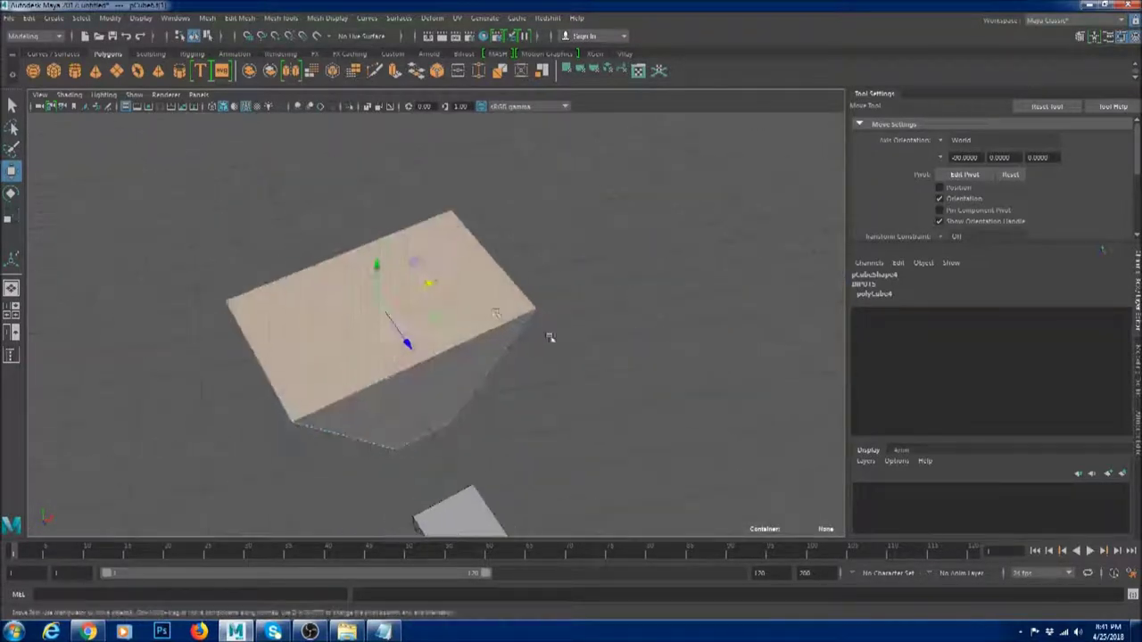
scroll(447, 277, up, 4)
scroll(446, 278, down, 4)
alt+drag(418, 294, 405, 254)
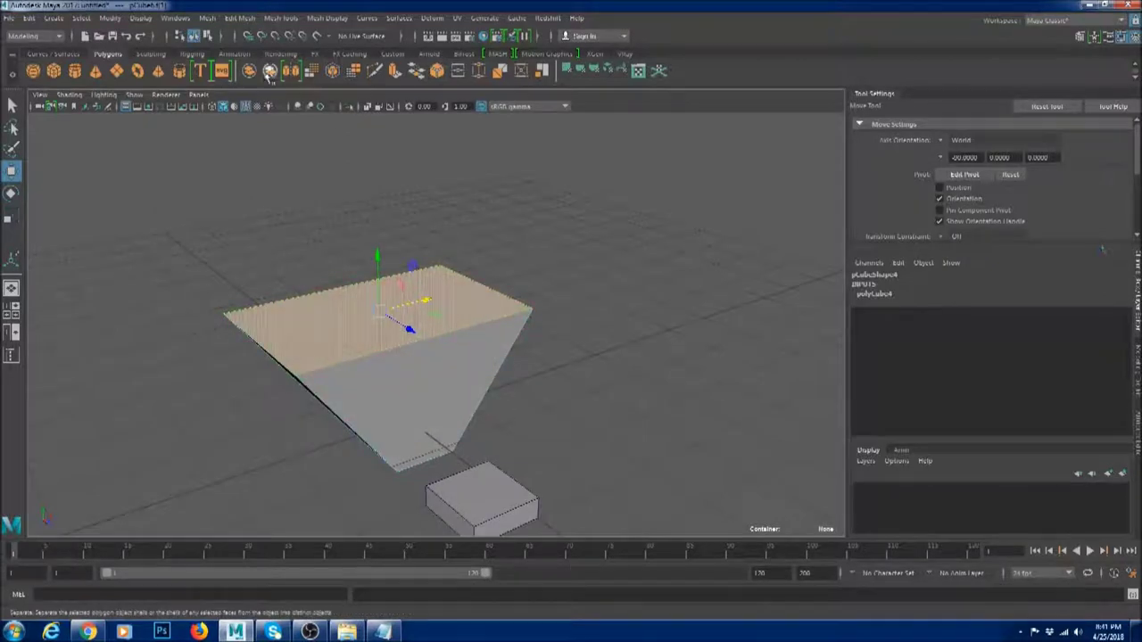
Turn on Snap to Points, try moving the wide block's top face along X, and undo the moves.
click(276, 36)
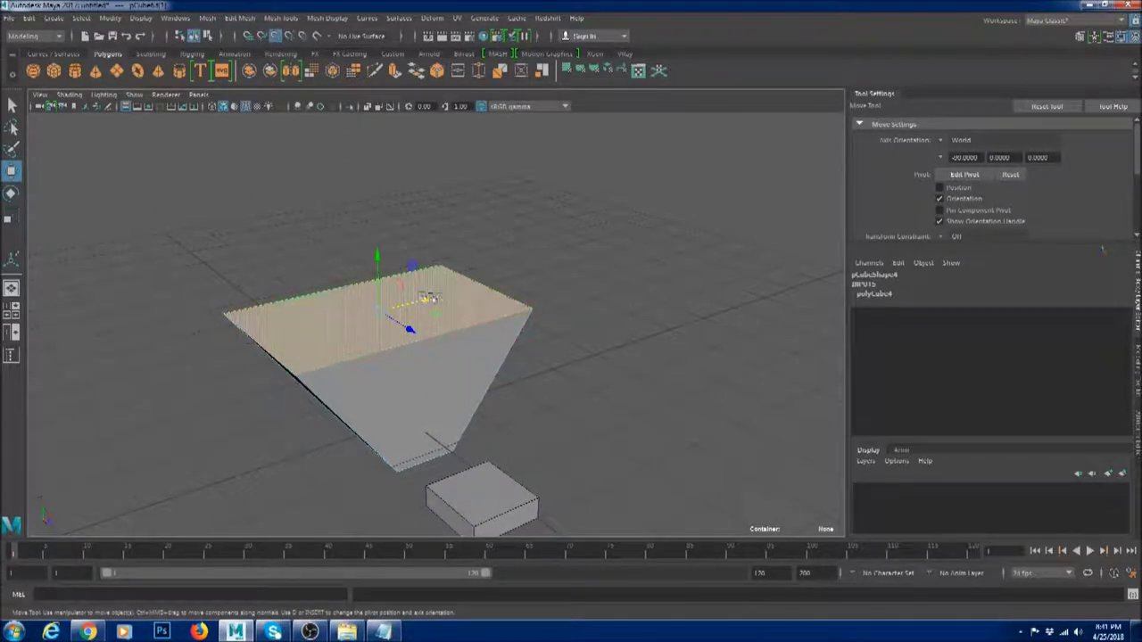
drag(437, 298, 475, 290)
drag(381, 292, 240, 337)
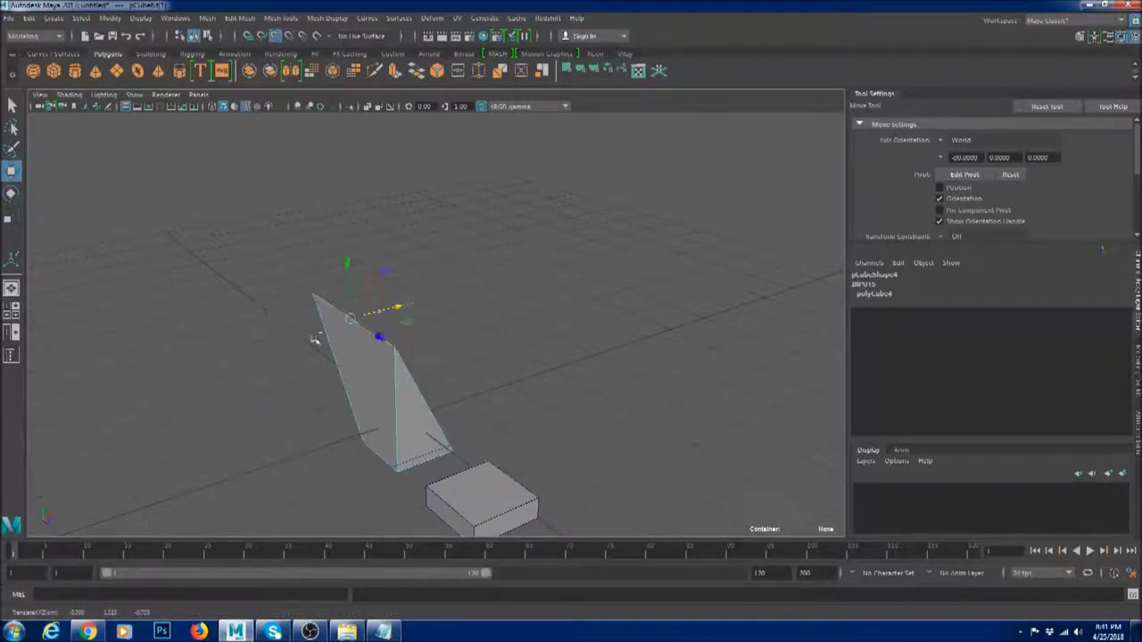
key(ctrl+z)
key(ctrl+z)
Select the top face's short end edge, switch from Snap to Points to Snap to Grids, and move the edge outward along X.
click(501, 293)
drag(529, 276, 636, 255)
drag(532, 280, 638, 240)
click(276, 37)
click(249, 40)
click(248, 36)
drag(503, 288, 620, 261)
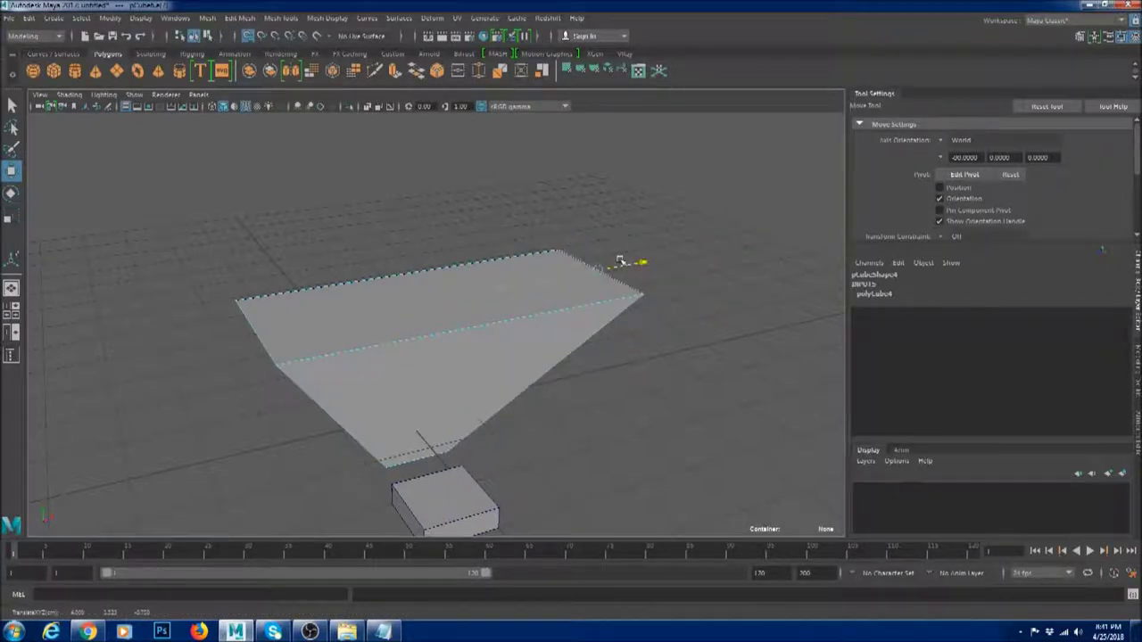
Try further grid-snapped moves of the block's end edge and undo them.
drag(600, 224, 606, 176)
key(ctrl+z)
key(ctrl+z)
drag(639, 288, 560, 252)
key(ctrl+z)
key(ctrl+z)
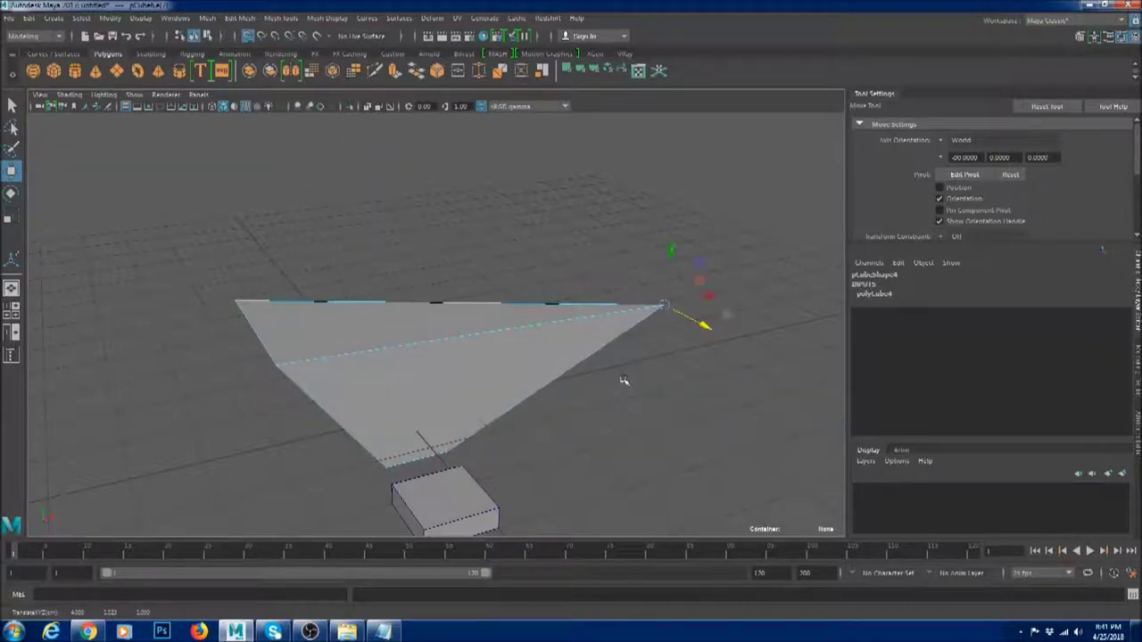
key(ctrl+z)
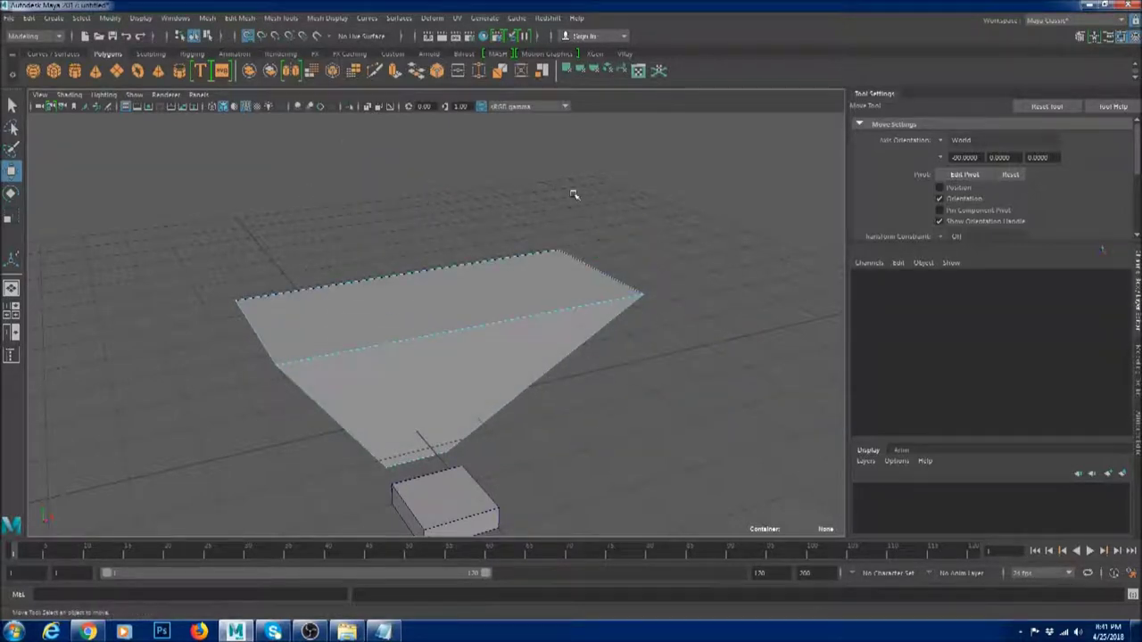
Leave component editing on the wide block and return to object mode.
mouse_move(602, 214)
mouse_down()
mouse_move(607, 128)
mouse_move(603, 219)
mouse_up()
alt+drag(489, 272, 477, 306)
right_drag(478, 306, 555, 261)
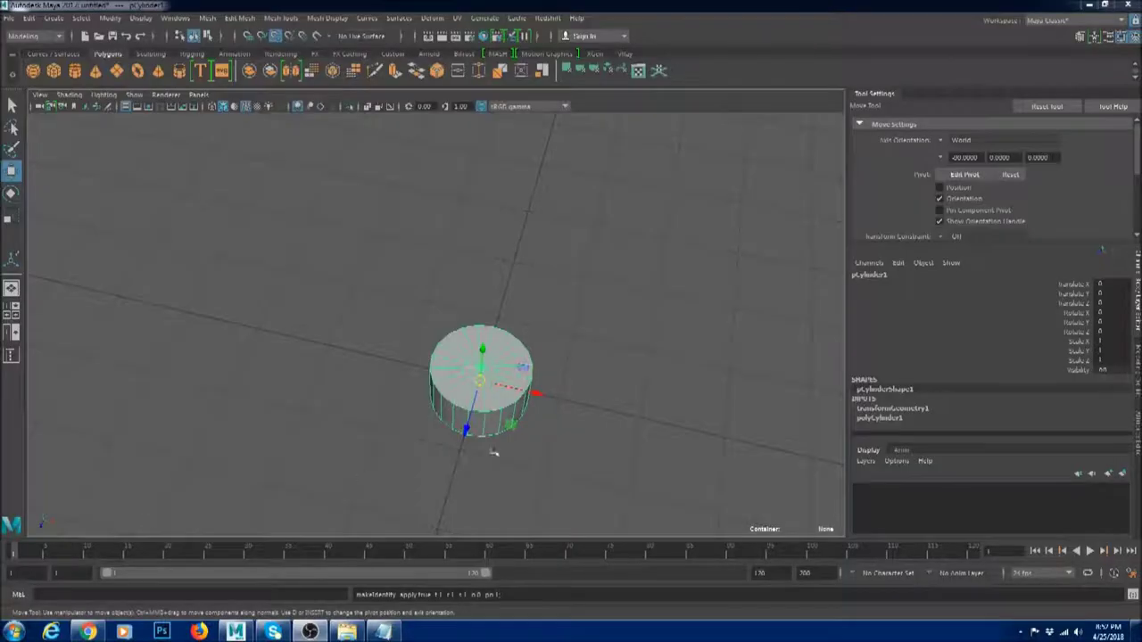
Create a polygon sphere, scale it uniformly to about 0.43, and move it along negative X until it clears the cylinder.
alt+drag(493, 452, 560, 323)
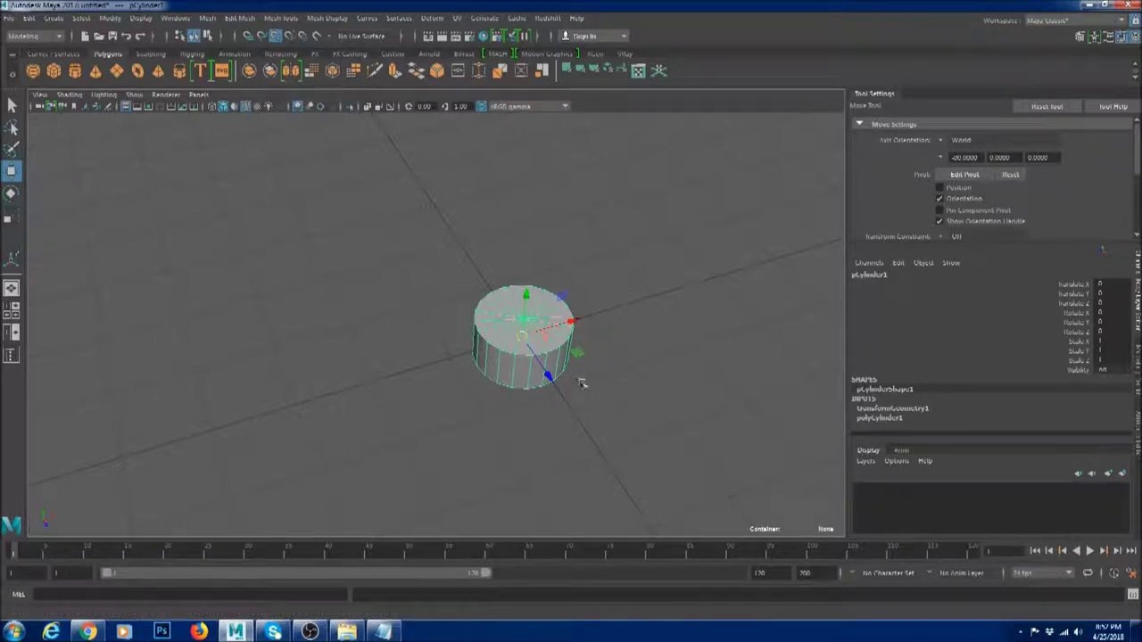
alt+drag(581, 387, 517, 313)
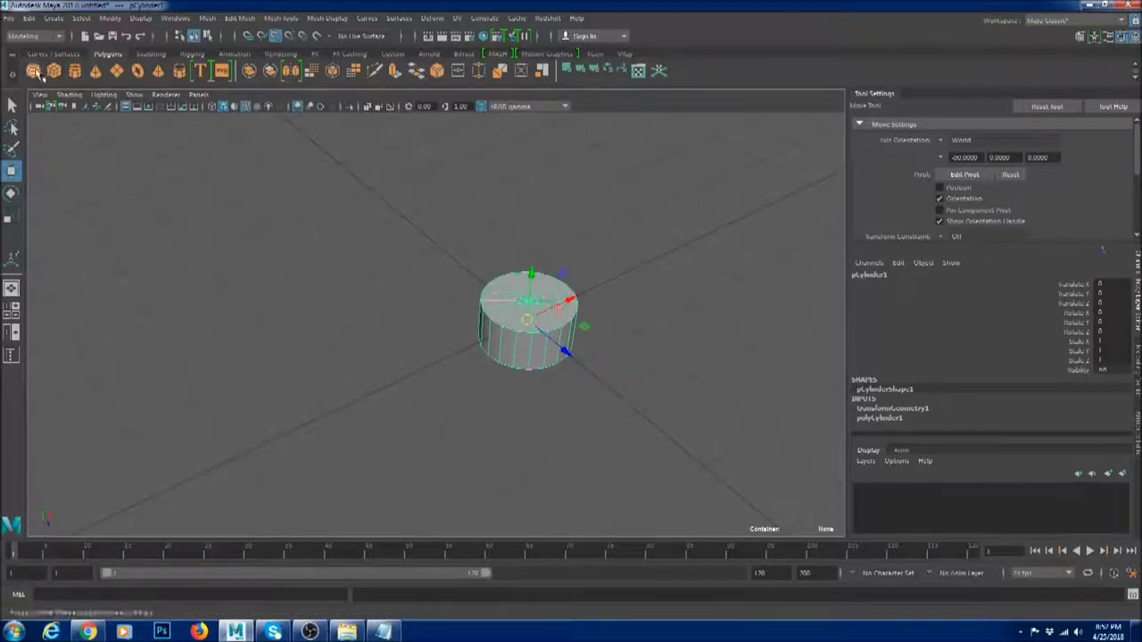
click(33, 71)
key(r)
drag(527, 319, 454, 326)
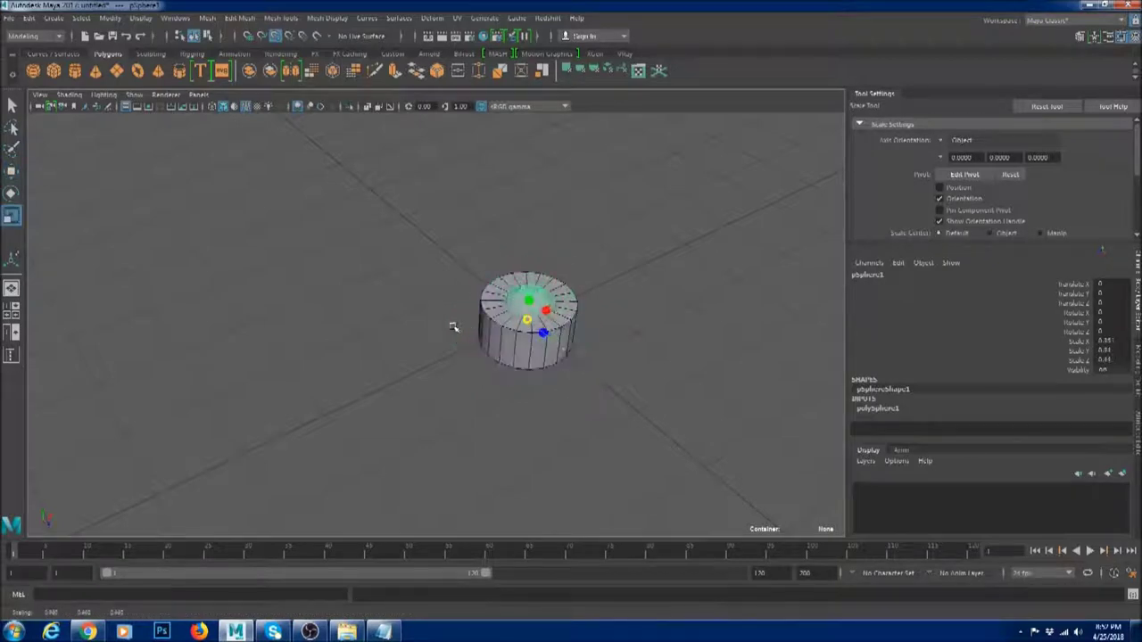
key(w)
drag(572, 303, 536, 318)
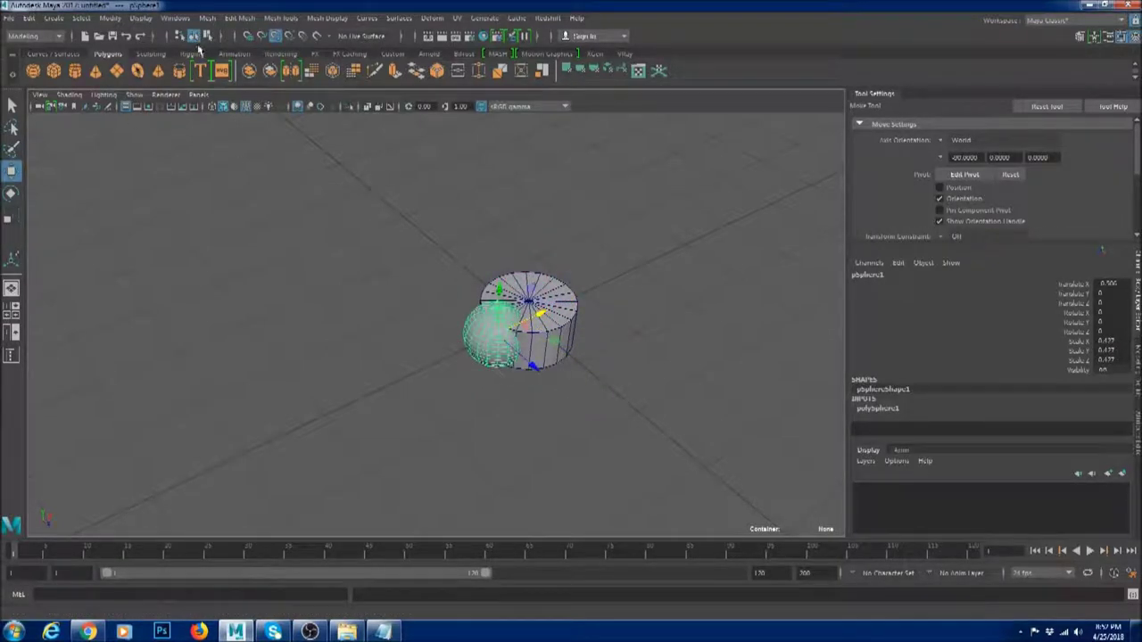
drag(526, 318, 395, 413)
key(r)
key(w)
Select the cylinder, scale it up freely, and flatten it along Y into a wide, thin disc.
click(446, 426)
alt+drag(349, 372, 428, 285)
click(548, 352)
key(r)
drag(525, 303, 596, 350)
drag(525, 306, 524, 327)
Snap the sphere's pivot to the centre vertex of the disc and freeze the sphere's transformations.
click(389, 376)
alt+drag(471, 357, 418, 372)
scroll(418, 372, up, 4)
key(d)
key(v)
middle_drag(539, 396, 524, 387)
scroll(523, 389, down, 4)
alt+drag(510, 390, 536, 399)
key(g)
Try rotating the sphere around the disc about Y, and undo the rotation.
key(e)
drag(457, 419, 714, 422)
key(ctrl+z)
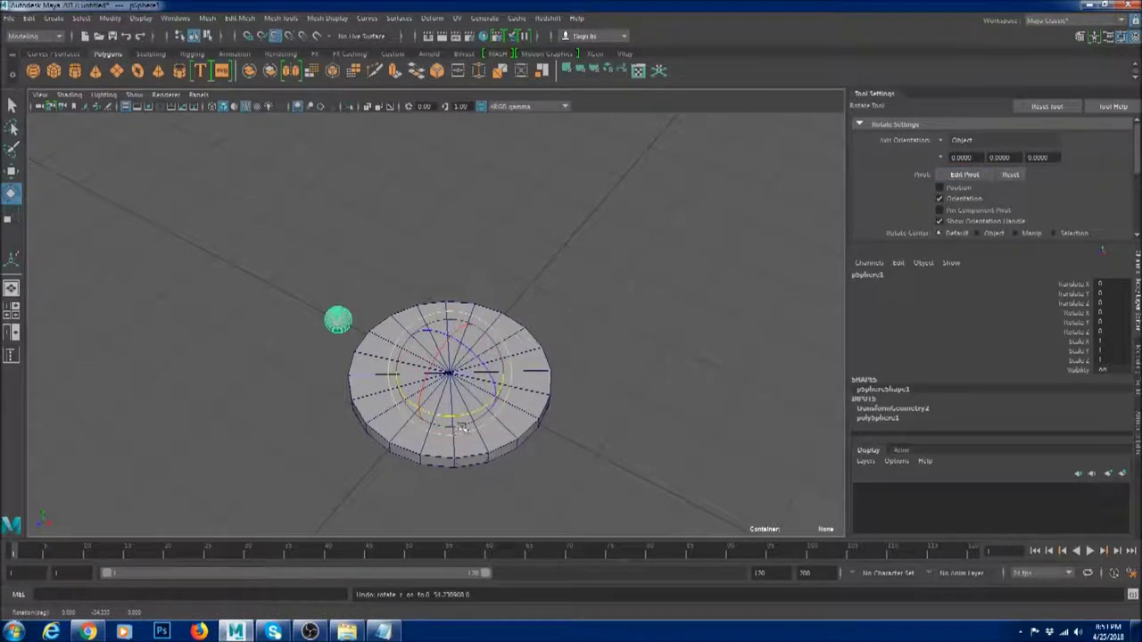
Duplicate the sphere and set the copy's Rotate Y to -30.
key(ctrl+d)
drag(458, 417, 441, 417)
double_click(1110, 321)
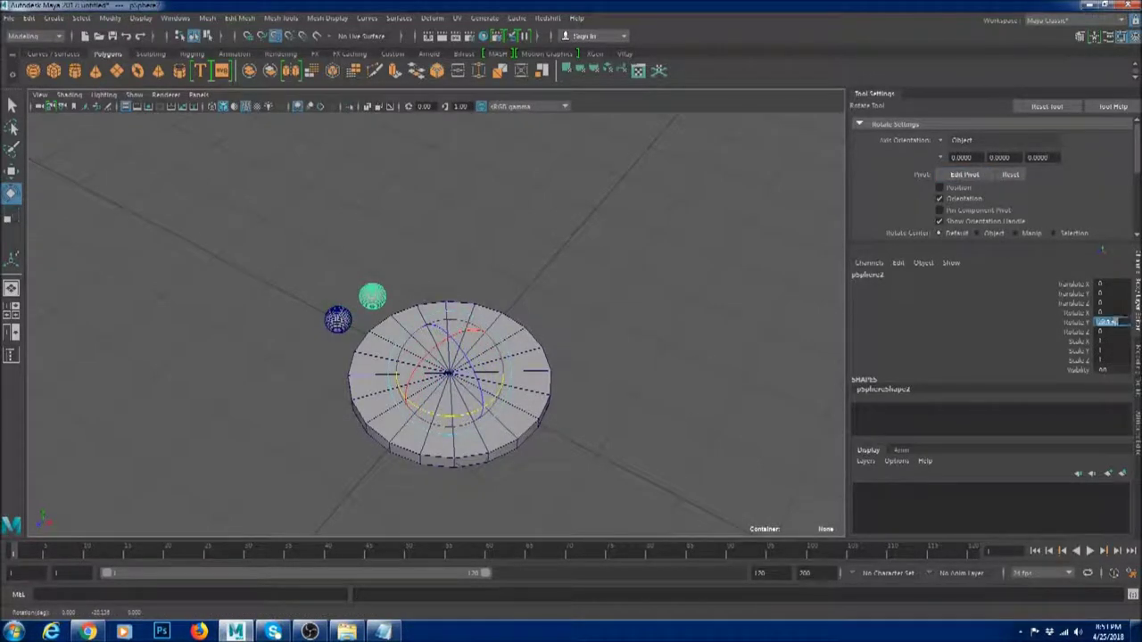
key(Return)
Duplicate the rotated sphere again and set the new copy's Rotate Y to -60.
key(ctrl+d)
drag(453, 418, 419, 413)
double_click(1110, 322)
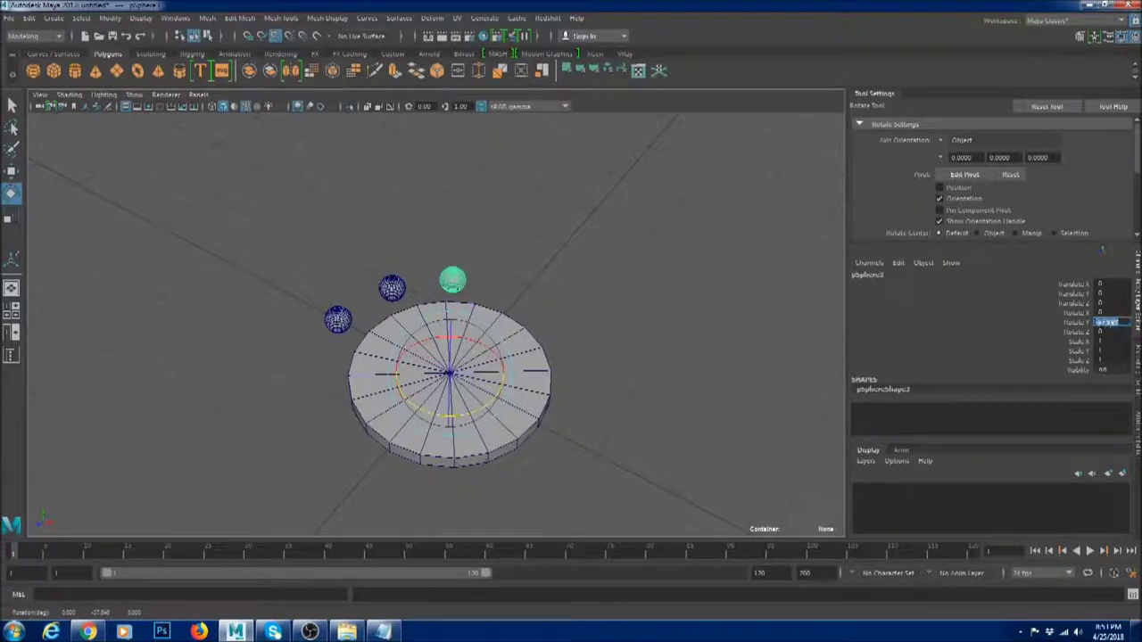
key(Return)
Delete the two rotated sphere copies, keeping the original sphere beside the disc.
alt+drag(596, 323, 687, 309)
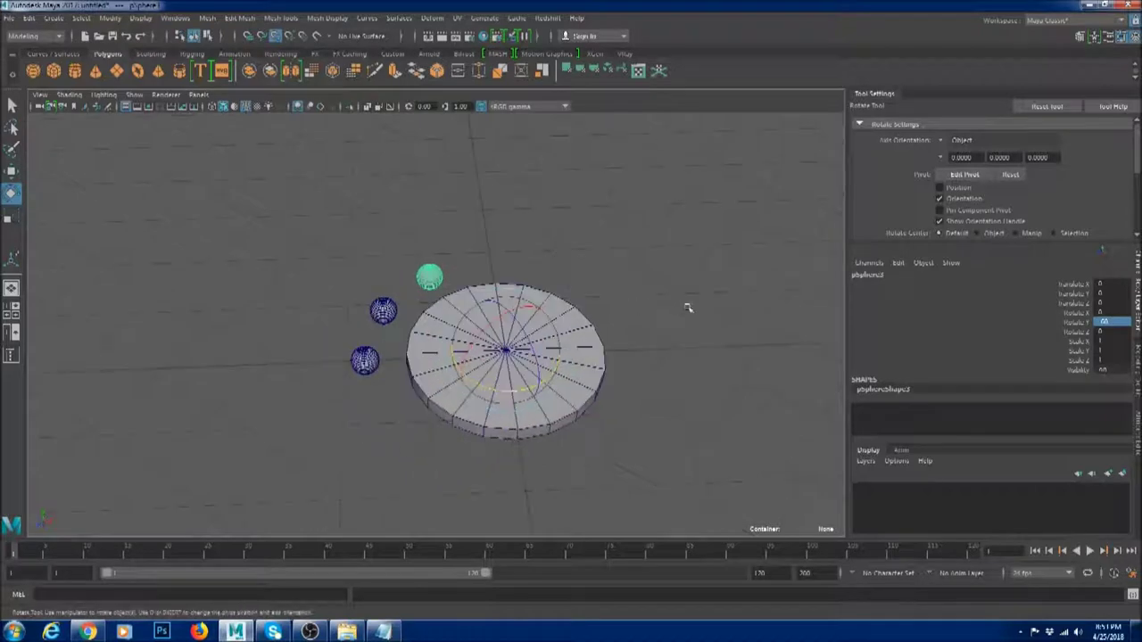
click(641, 331)
key(w)
alt+drag(427, 275, 330, 337)
click(389, 300)
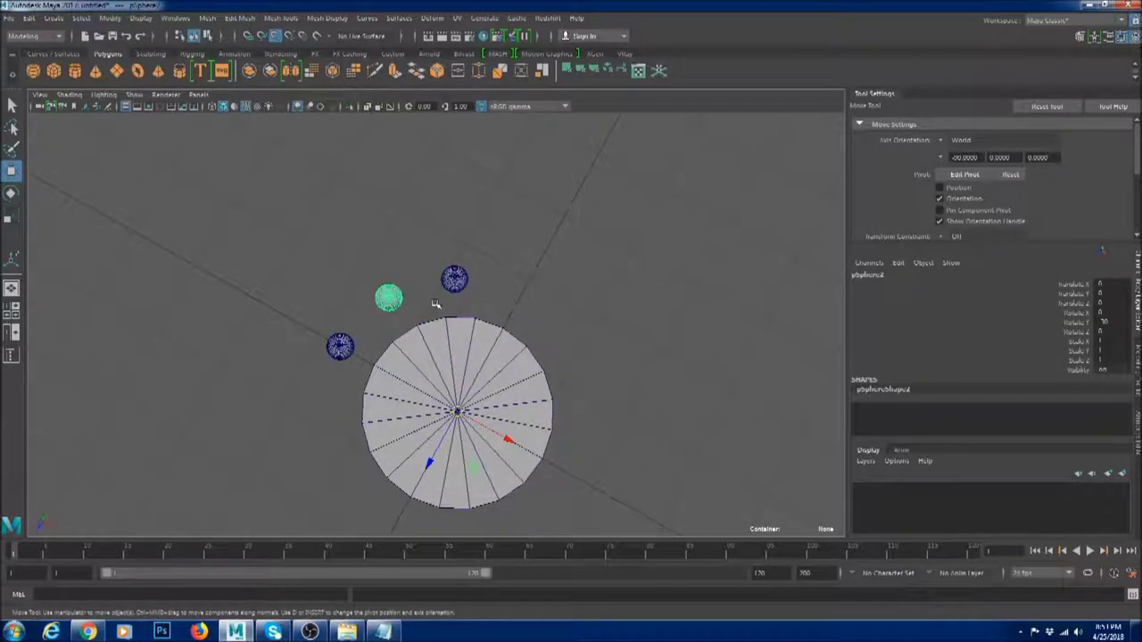
key(Delete)
click(456, 280)
key(Delete)
Select the original sphere and delete its construction history.
click(434, 393)
alt+drag(480, 412, 555, 288)
click(375, 309)
click(482, 363)
scroll(482, 363, up, 4)
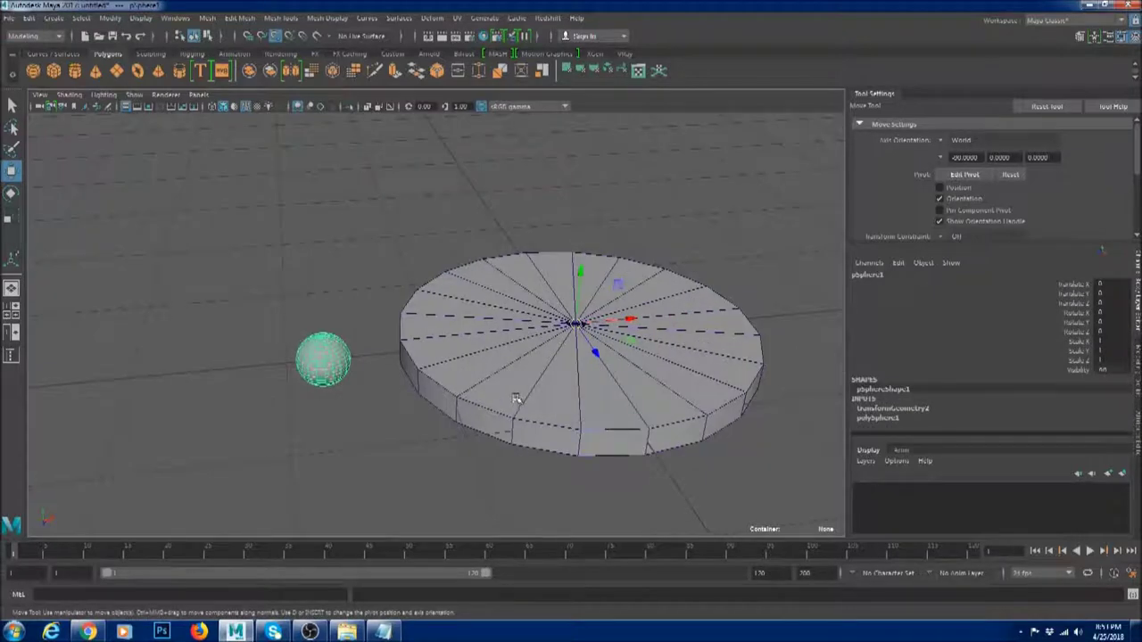
key(alt+shift+d)
Open the Duplicate Special options for the sphere and set the Y rotation to 30.
click(30, 18)
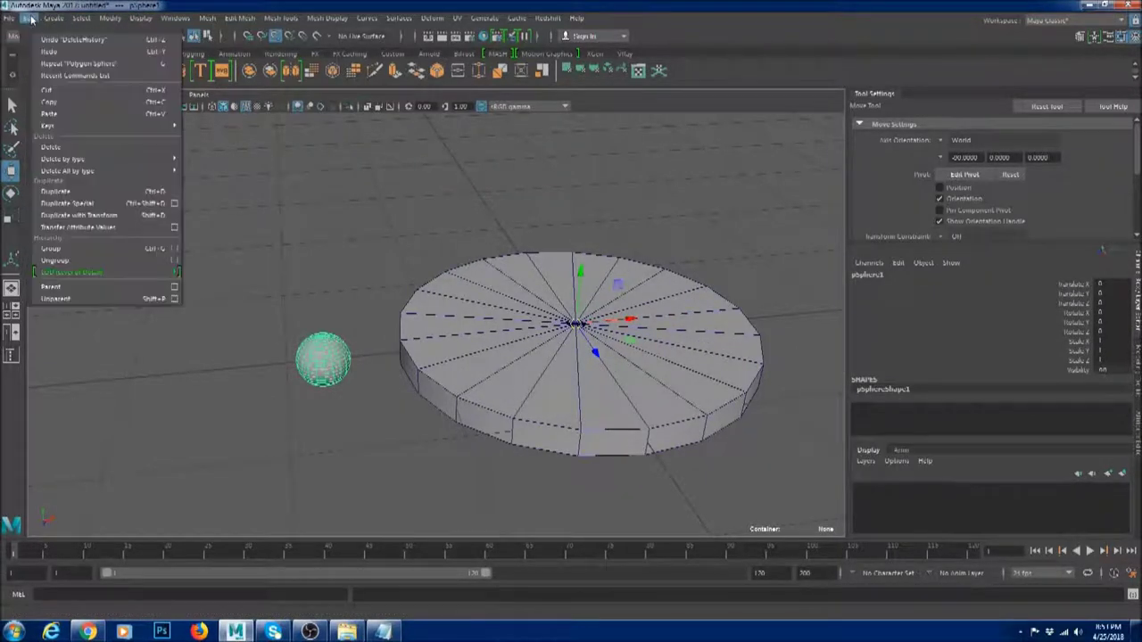
click(176, 204)
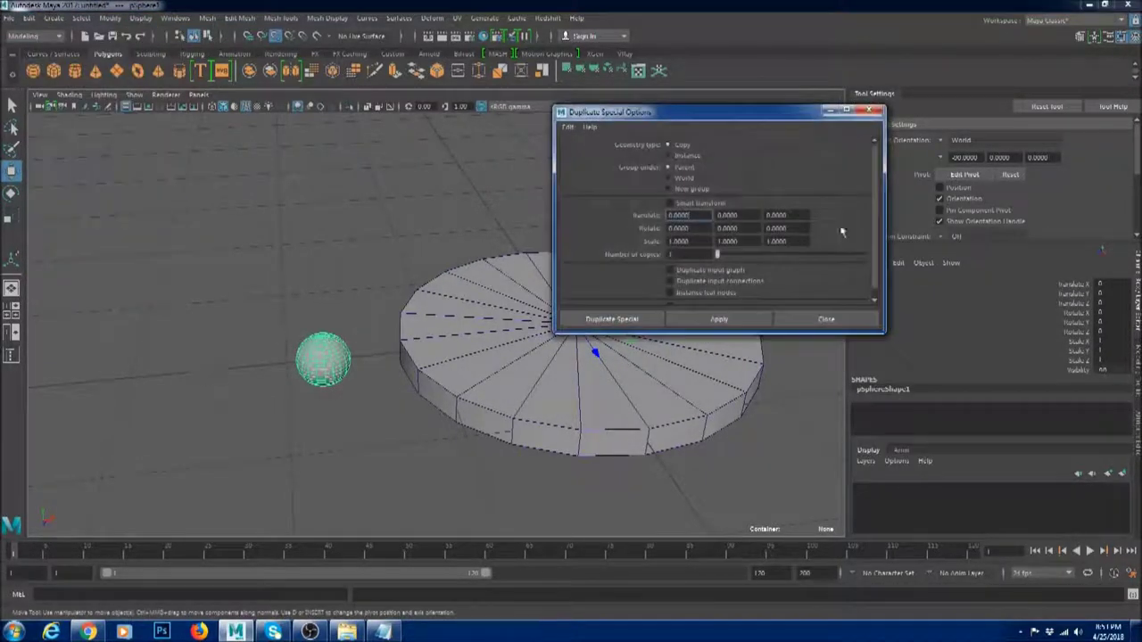
click(874, 111)
click(31, 18)
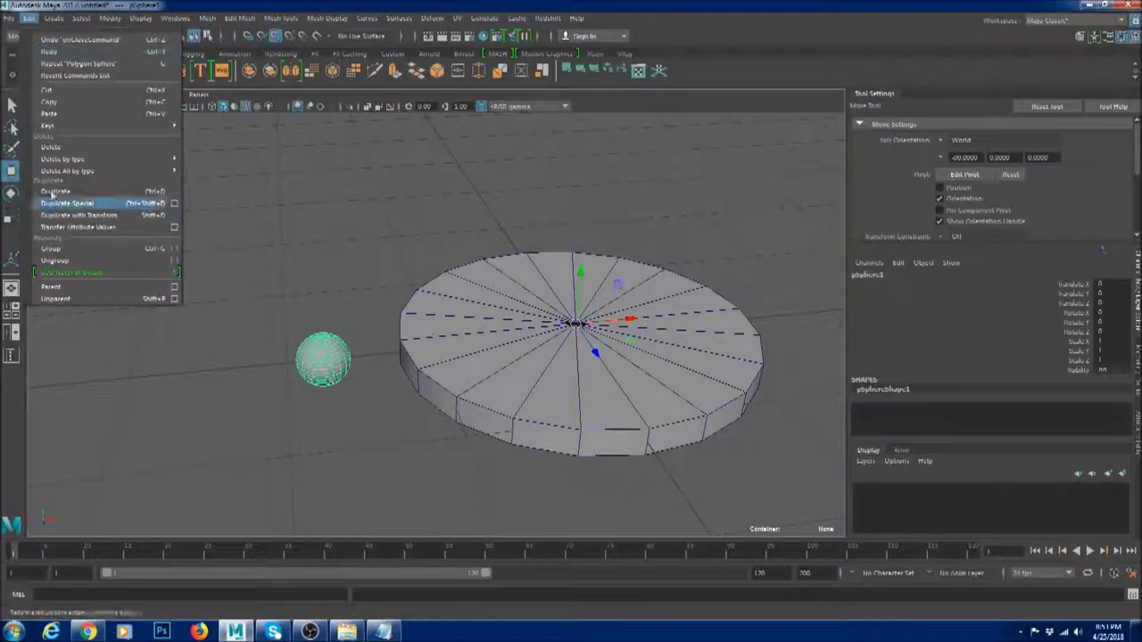
click(175, 204)
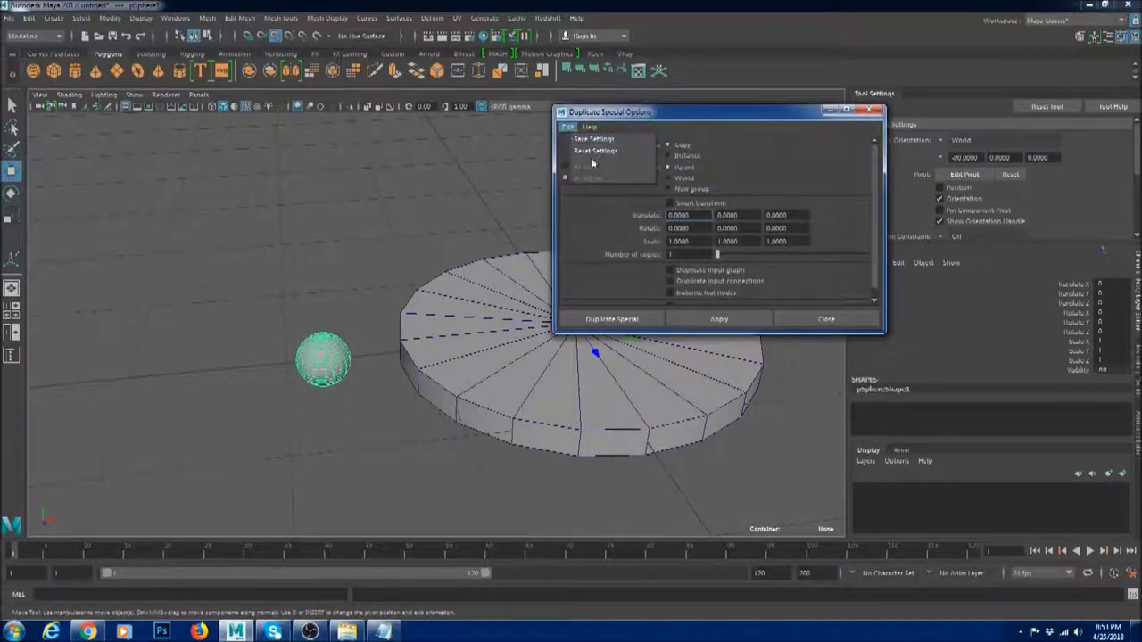
drag(638, 113, 687, 117)
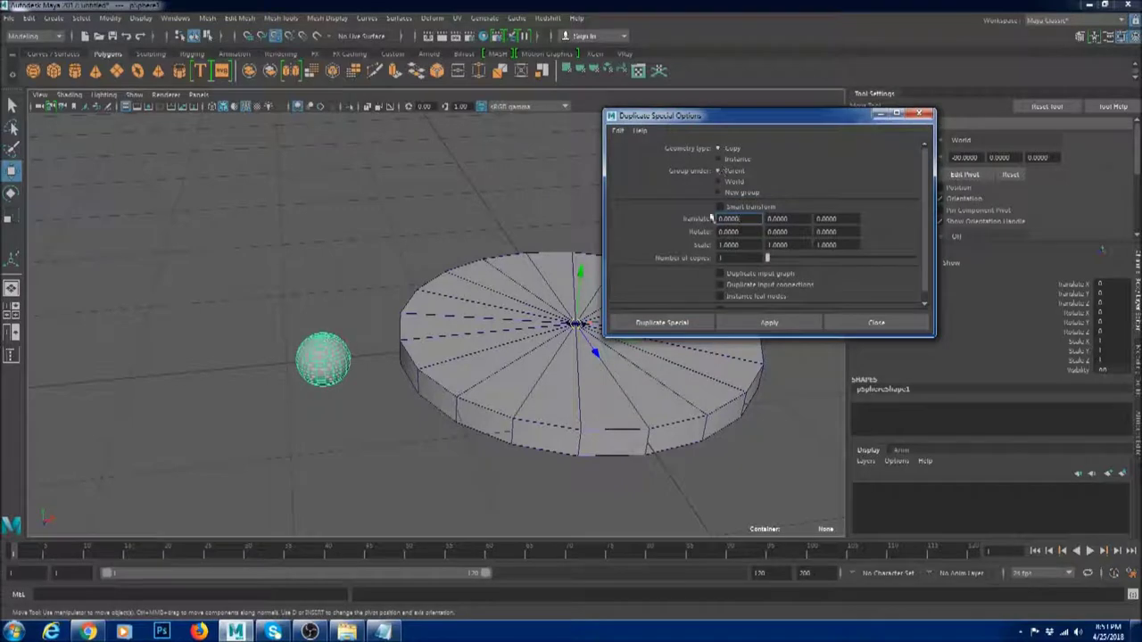
click(799, 234)
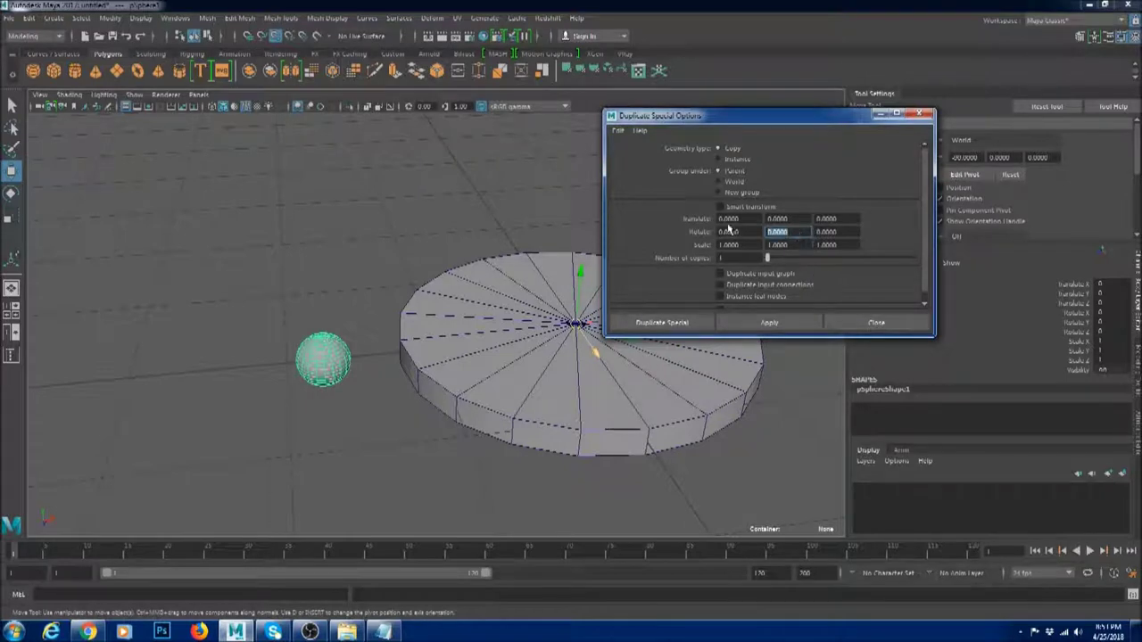
text(30)
key(Tab)
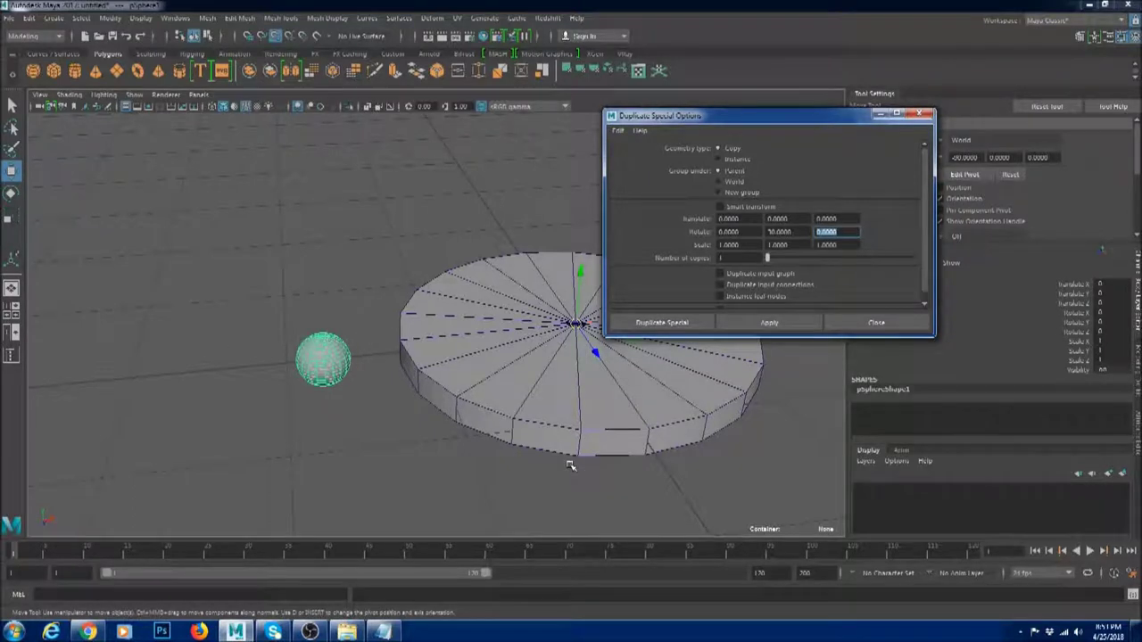
Test the sphere's rotation about the disc's centre around Y, and undo it.
scroll(500, 460, down, 2)
key(e)
mouse_move(562, 354)
mouse_down()
mouse_move(542, 352)
mouse_move(574, 355)
mouse_move(531, 357)
mouse_move(576, 355)
mouse_up()
key(ctrl+z)
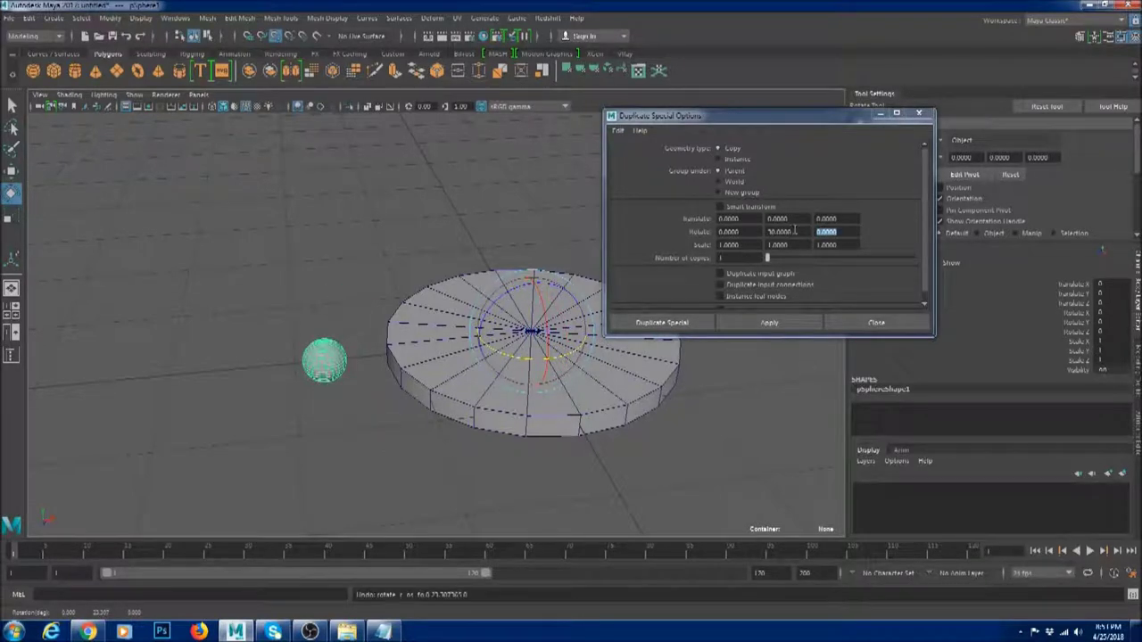
Set the number of copies to 11 and apply Duplicate Special to ring the disc with spheres.
click(734, 258)
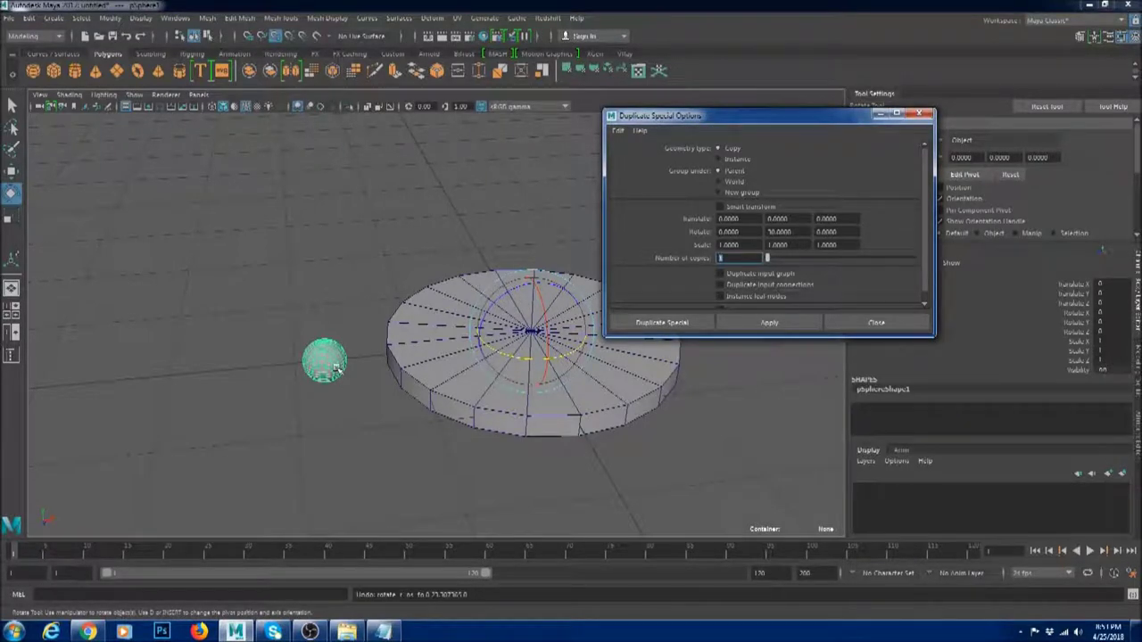
text(11)
click(769, 322)
alt+drag(514, 445, 487, 484)
alt+drag(397, 488, 466, 479)
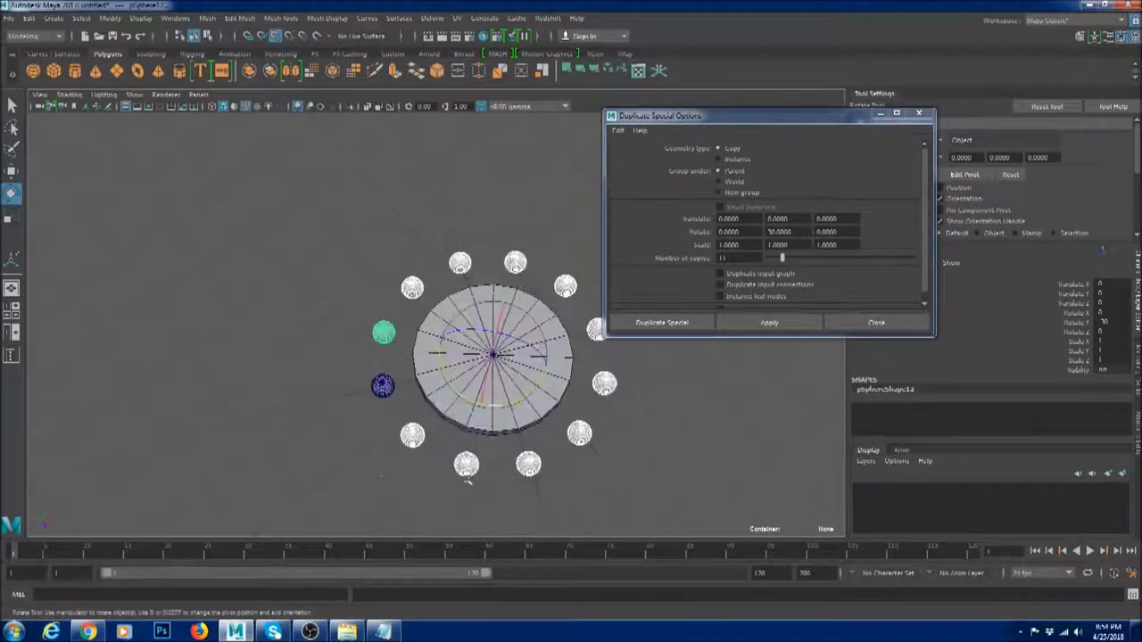
Show the sphere ring shaded without wireframe, and select the original sphere with the Move tool to check its pivot.
scroll(467, 479, down, 5)
alt+middle_drag(592, 476, 526, 461)
click(580, 489)
alt+drag(583, 491, 589, 442)
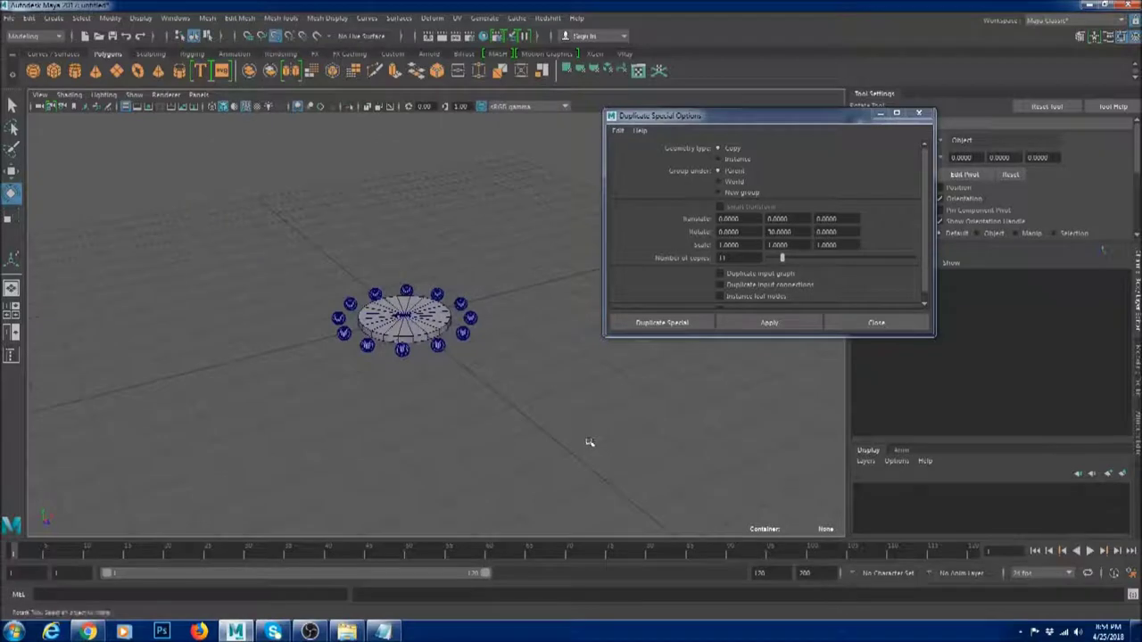
key(5)
scroll(492, 357, up, 4)
alt+drag(489, 357, 474, 380)
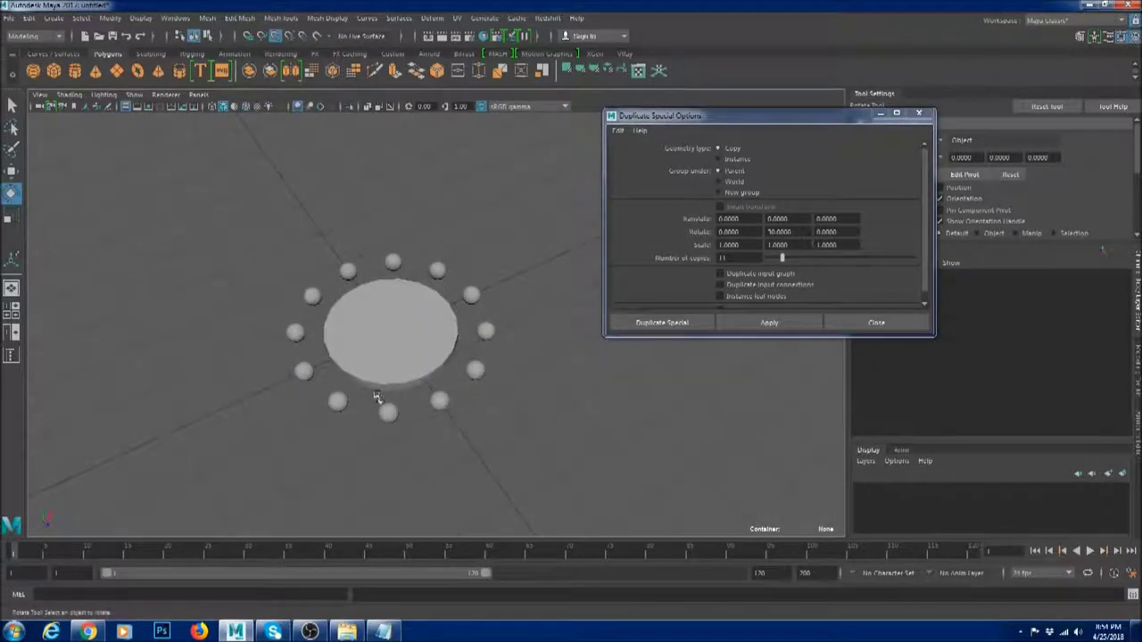
click(336, 400)
click(304, 368)
key(w)
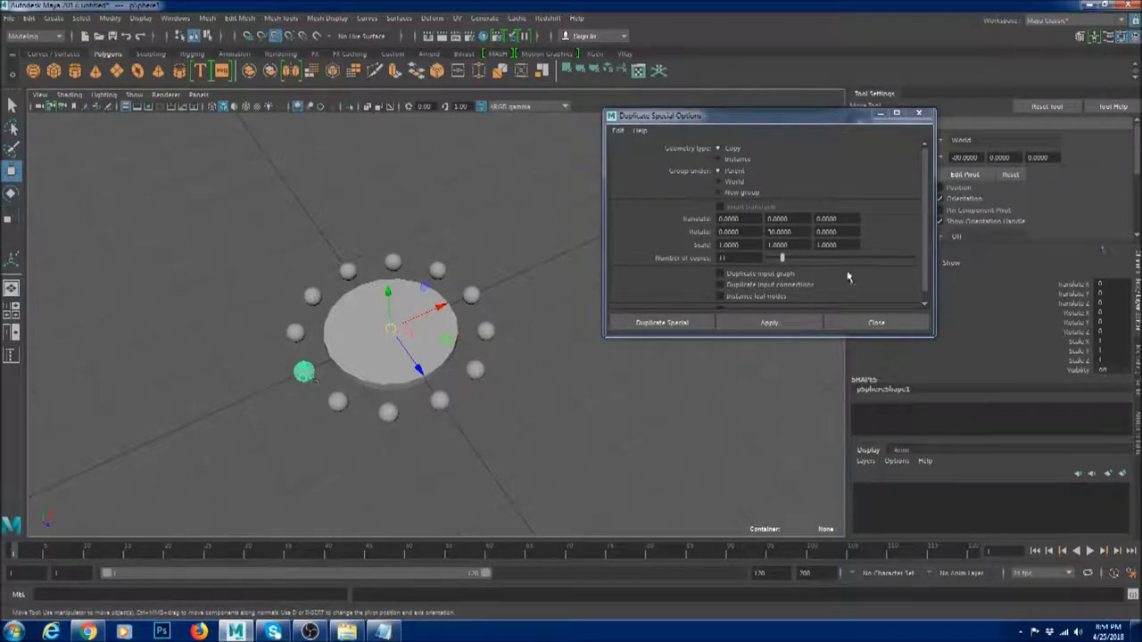
Select the eleven duplicated spheres around the disc, leaving out the original, and delete them.
drag(316, 395, 474, 468)
shift+click(475, 369)
shift+click(485, 331)
shift+click(471, 296)
shift+click(437, 270)
shift+click(392, 261)
shift+click(348, 271)
shift+click(312, 297)
shift+click(295, 332)
shift+click(304, 372)
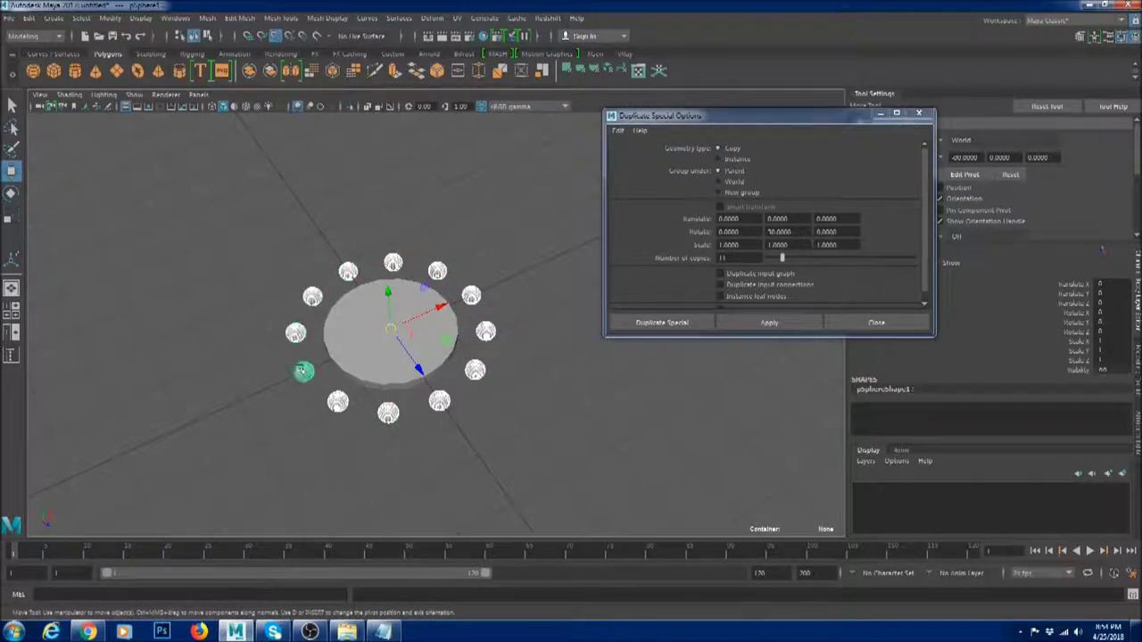
key(ctrl+z)
key(Delete)
Duplicate the original sphere with Duplicate Special using Translate X 20 and Scale Y 2, and view the copies in the four-view layout.
click(305, 371)
alt+drag(503, 464, 497, 452)
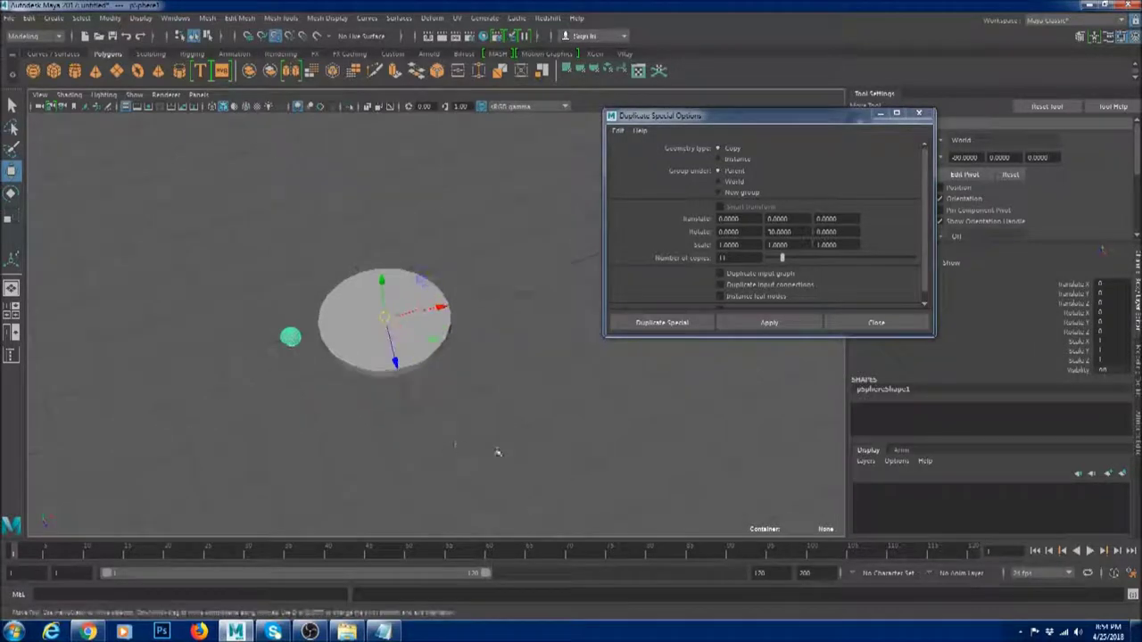
click(753, 222)
text(20)
key(Tab)
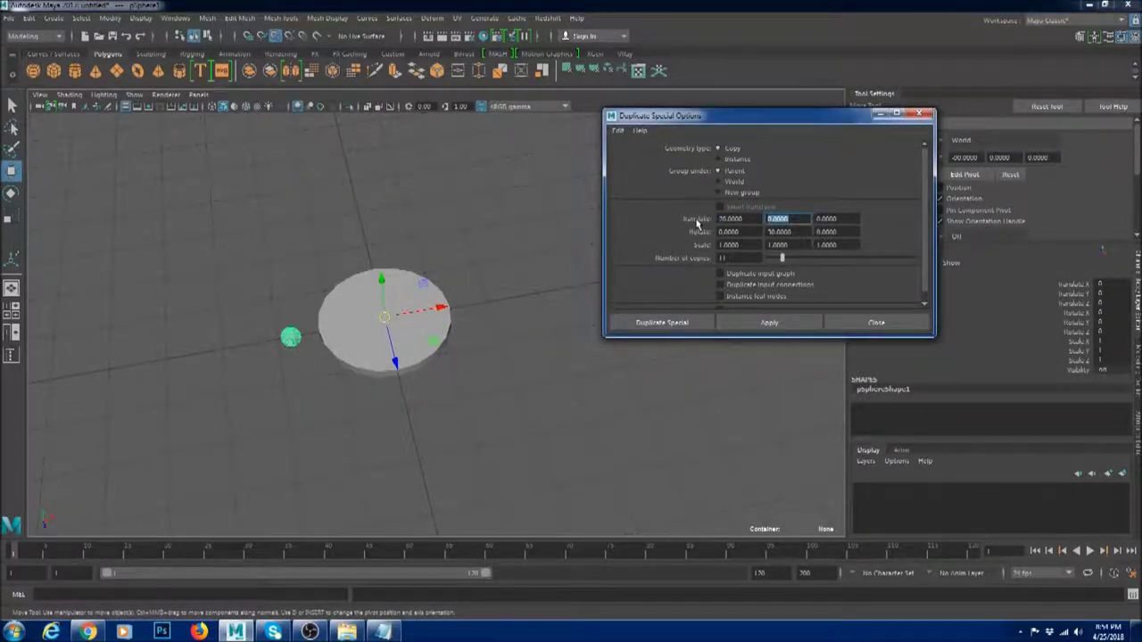
click(747, 218)
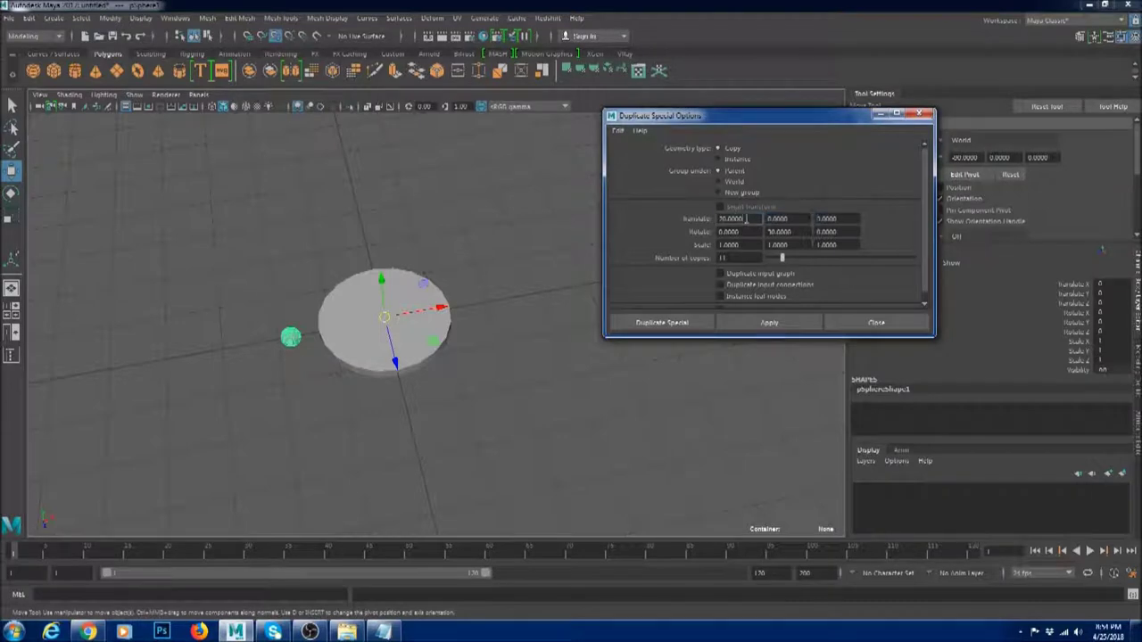
key(Tab)
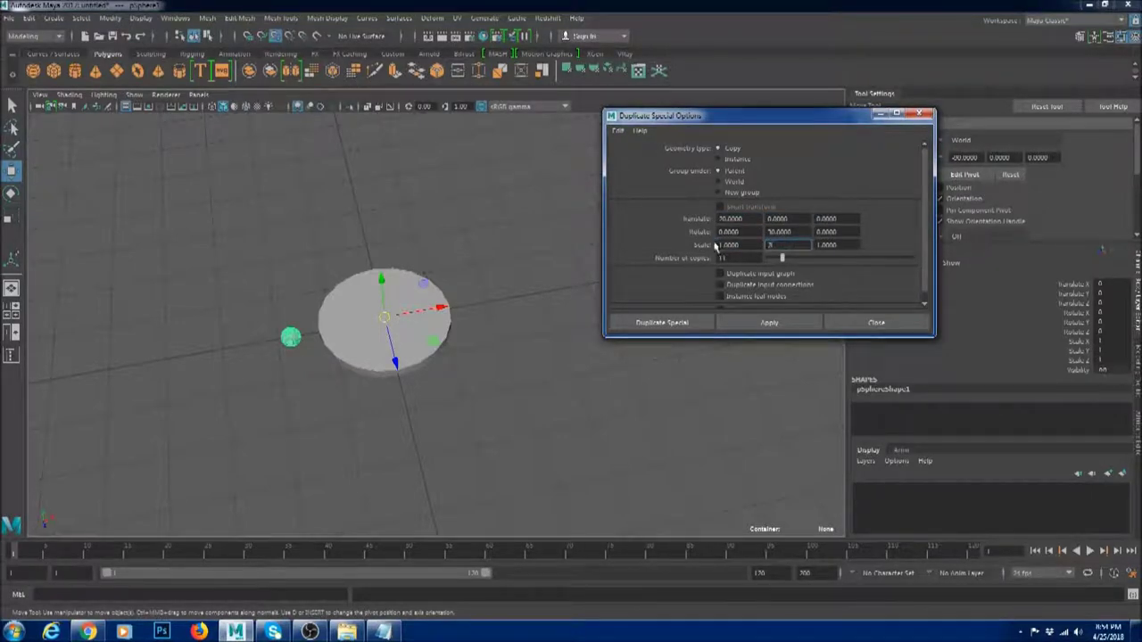
click(676, 323)
alt+drag(459, 300, 339, 196)
key(space)
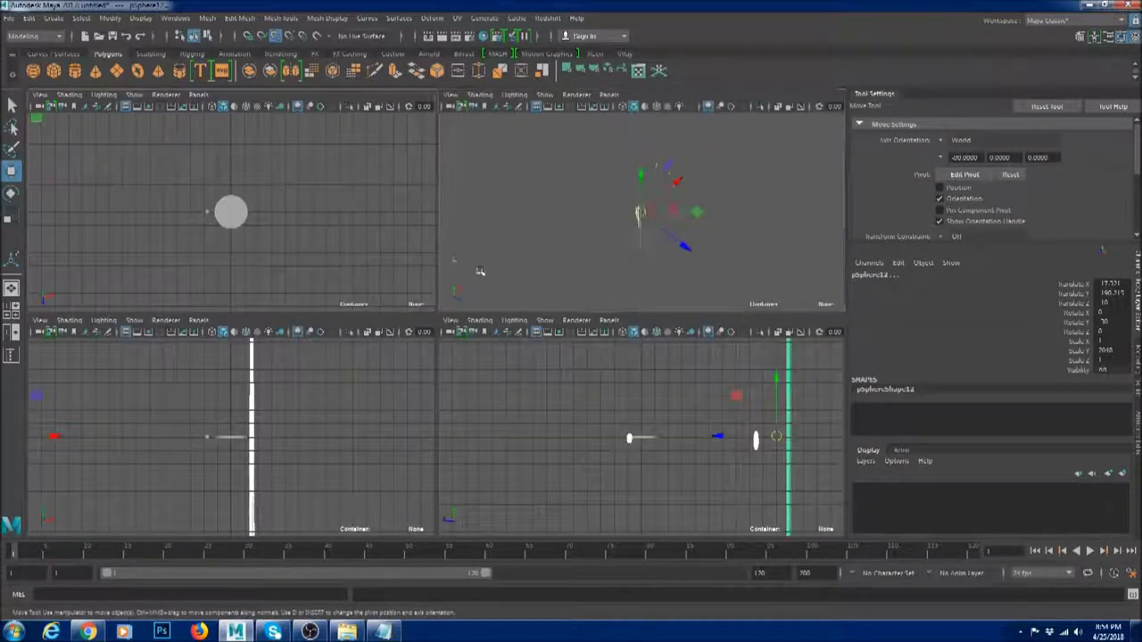
Look over the stretched sphere copies, return to the single perspective view, and undo the last Duplicate Special.
scroll(357, 229, down, 5)
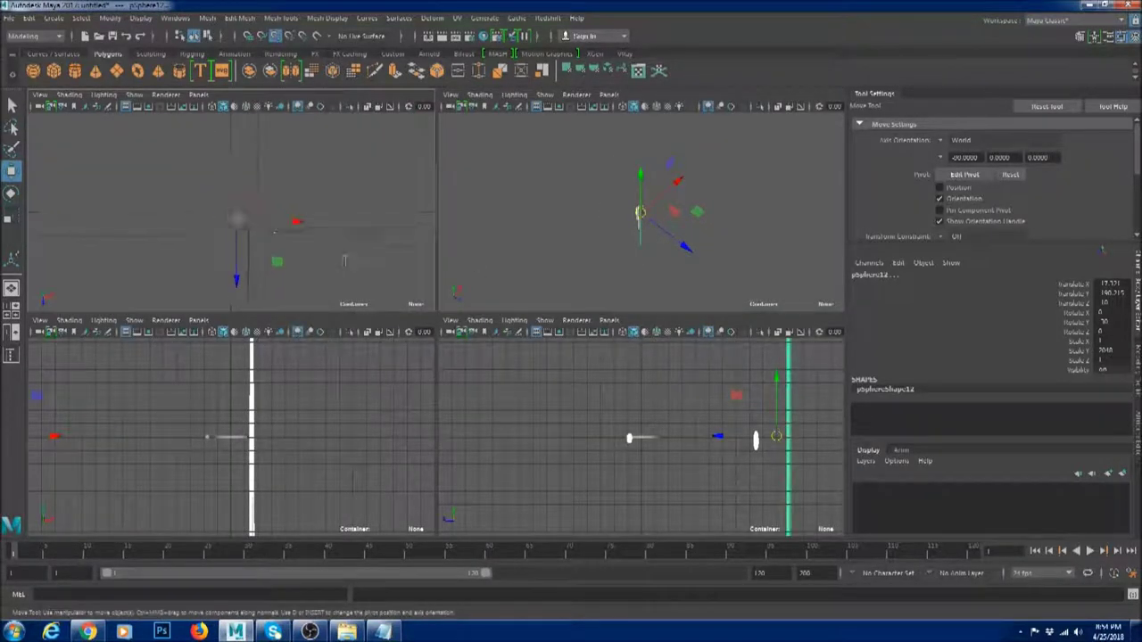
alt+drag(334, 234, 316, 239)
key(space)
alt+right_drag(486, 354, 637, 369)
key(ctrl+z)
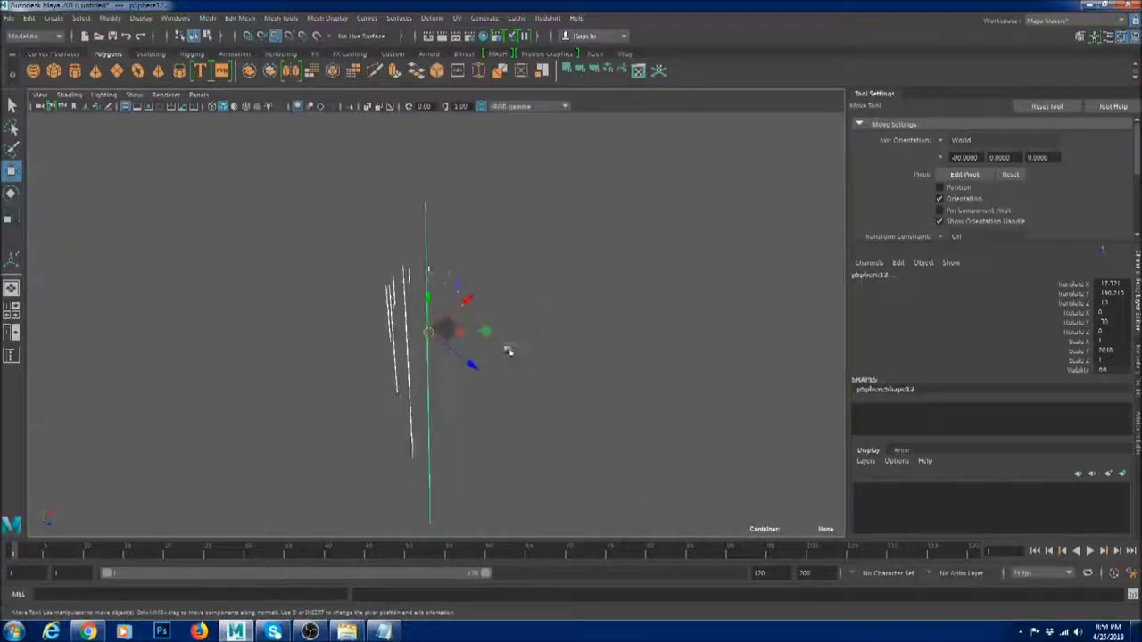
key(ctrl+z)
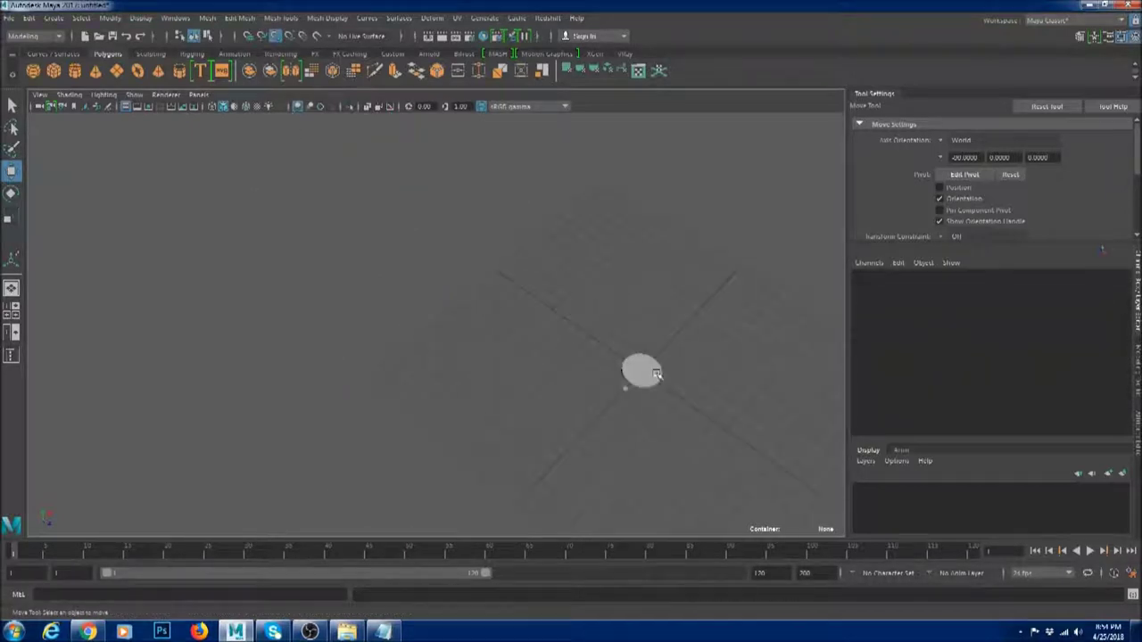
Clear the disc and the remaining sphere from the scene to leave it empty.
alt+middle_drag(637, 369, 443, 321)
drag(437, 322, 489, 374)
key(f)
key(ctrl+z)
key(ctrl+z)
key(ctrl+z)
key(ctrl+z)
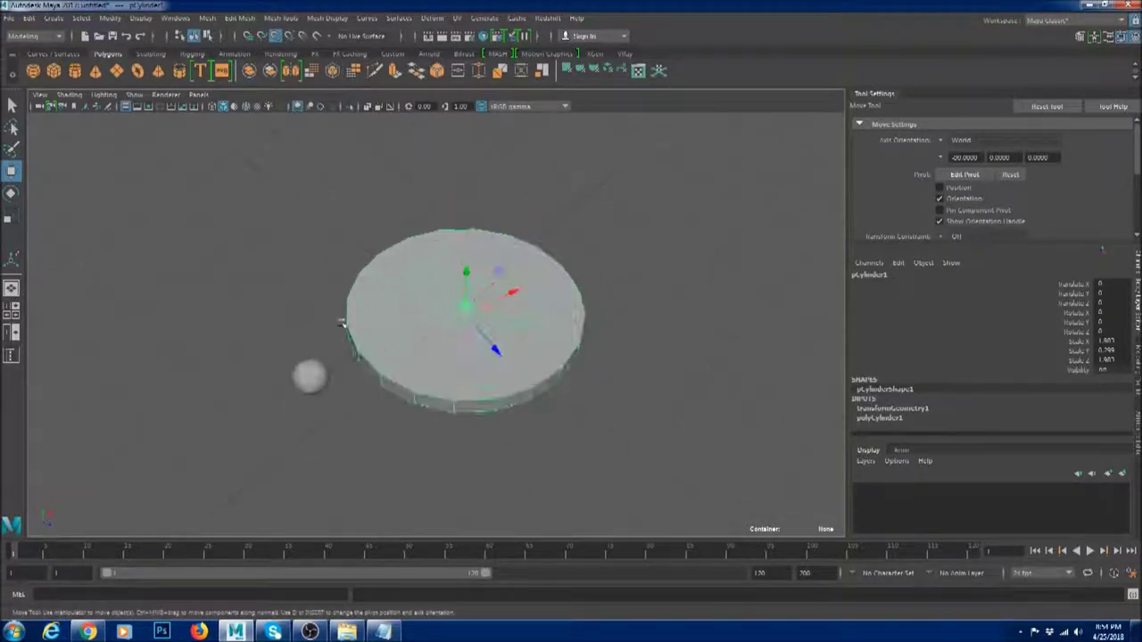
key(ctrl+z)
key(ctrl+z)
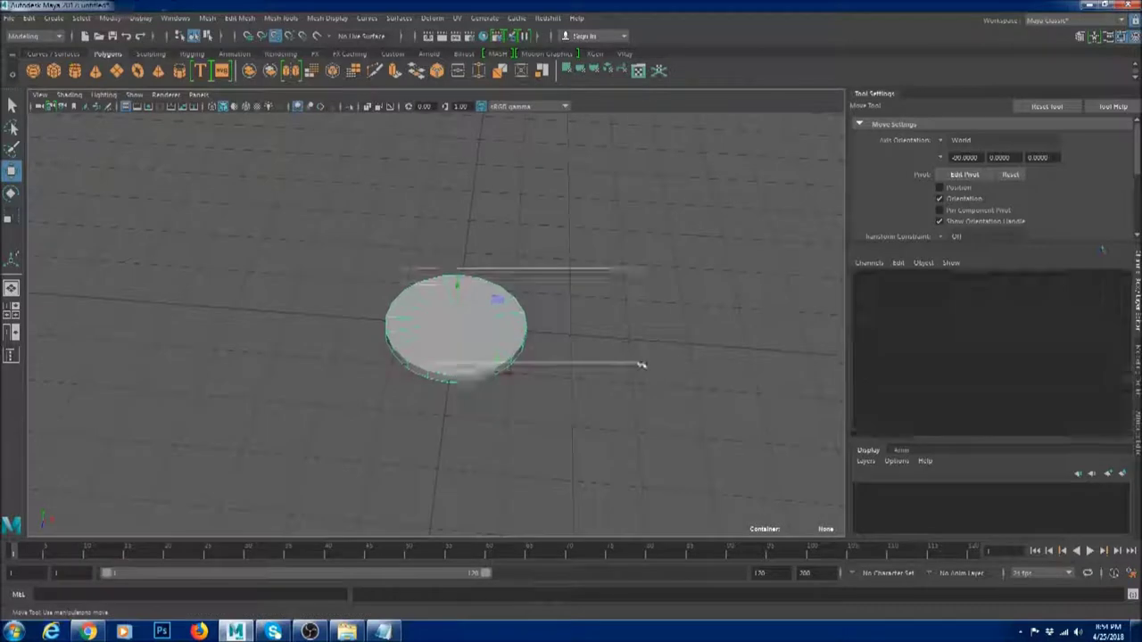
Create a polygon cube at the origin, scale it up uniformly and freeze its transformations, with point snapping turned off.
click(54, 71)
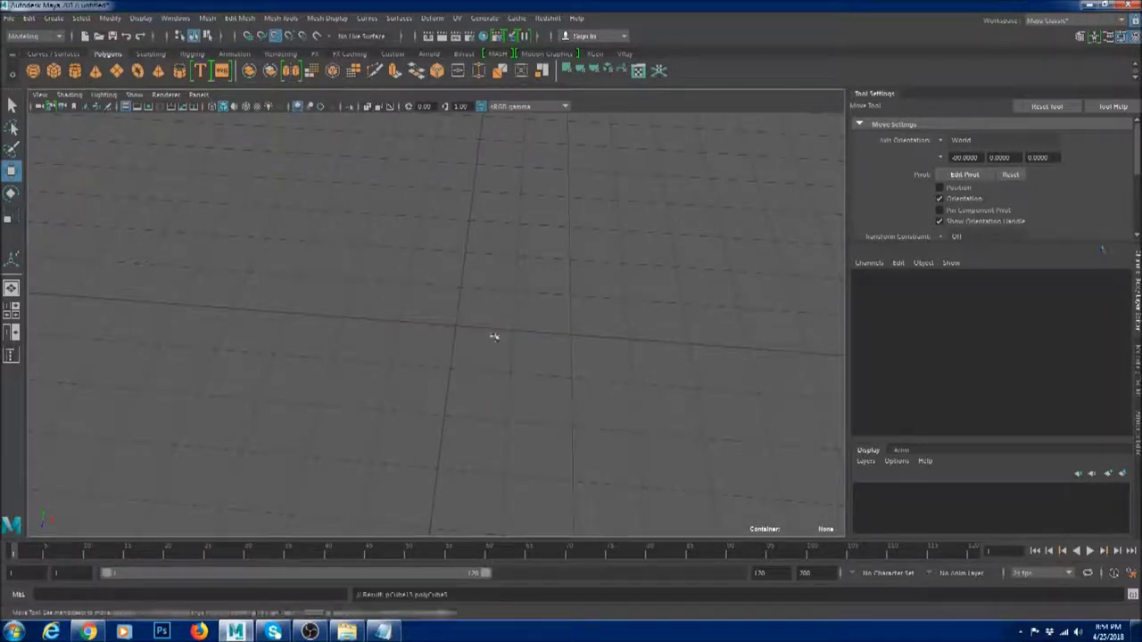
key(r)
drag(456, 325, 542, 369)
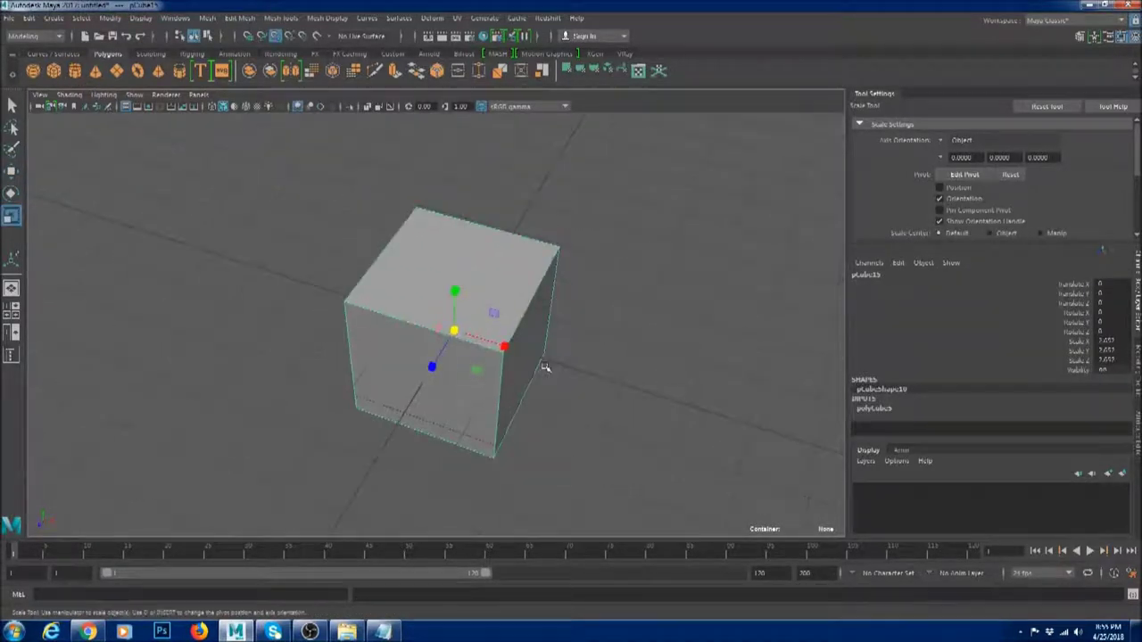
key(w)
click(562, 367)
click(502, 335)
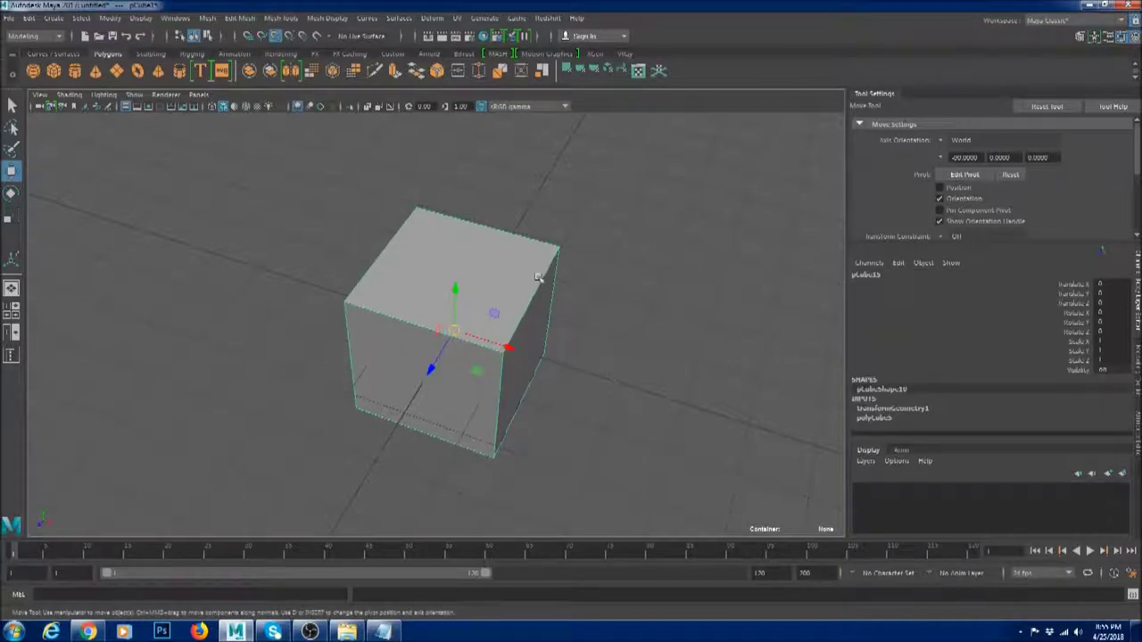
click(280, 38)
alt+drag(567, 341, 503, 322)
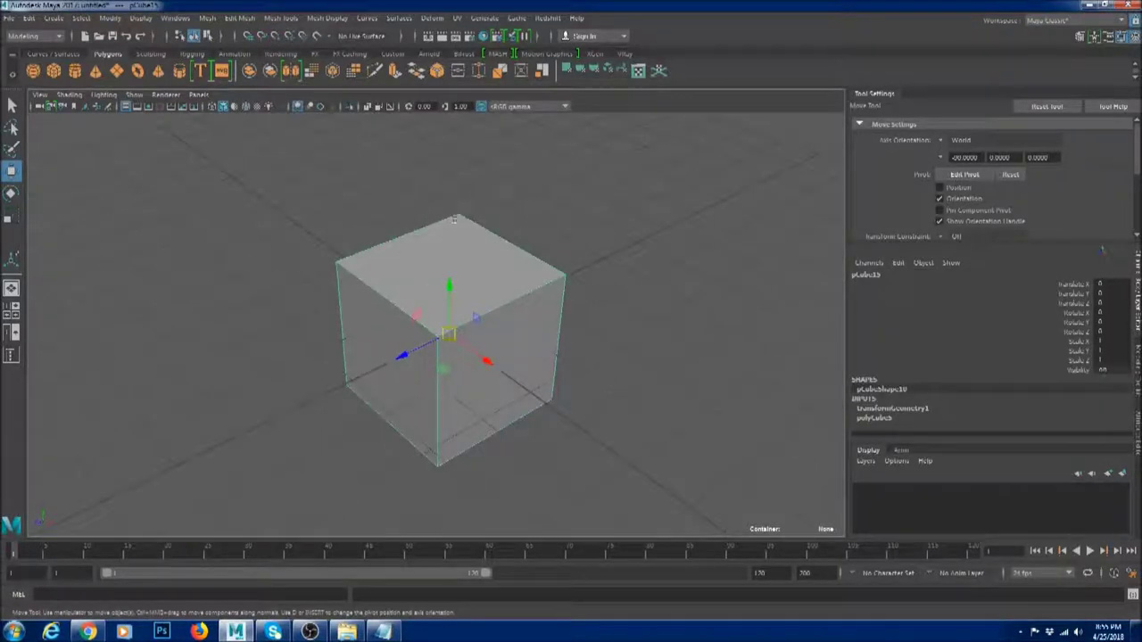
Stack two progressively smaller duplicates on top of the cube, with the uppermost scaled uniformly to about 0.814.
key(ctrl+d)
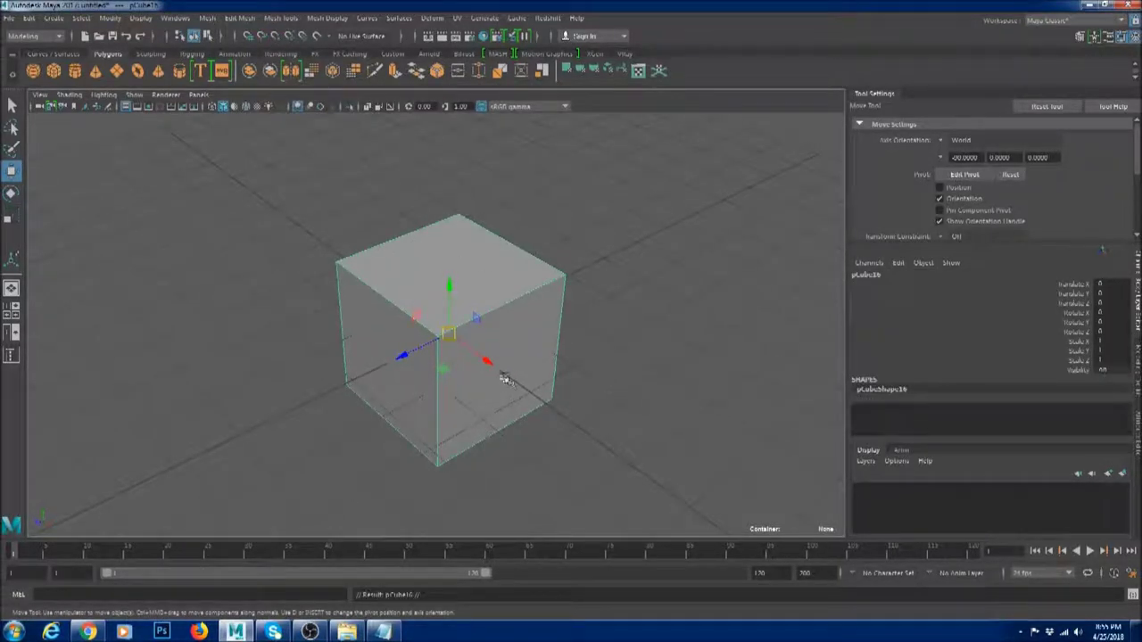
key(r)
drag(453, 337, 446, 331)
key(w)
drag(448, 288, 451, 224)
key(ctrl+d)
key(r)
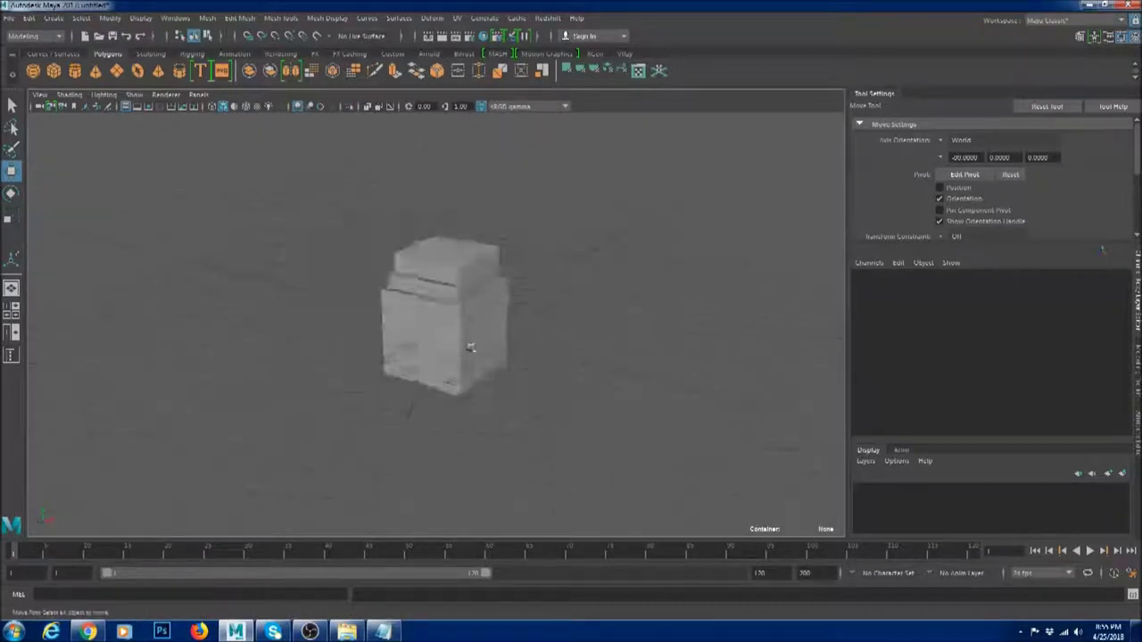
click(515, 258)
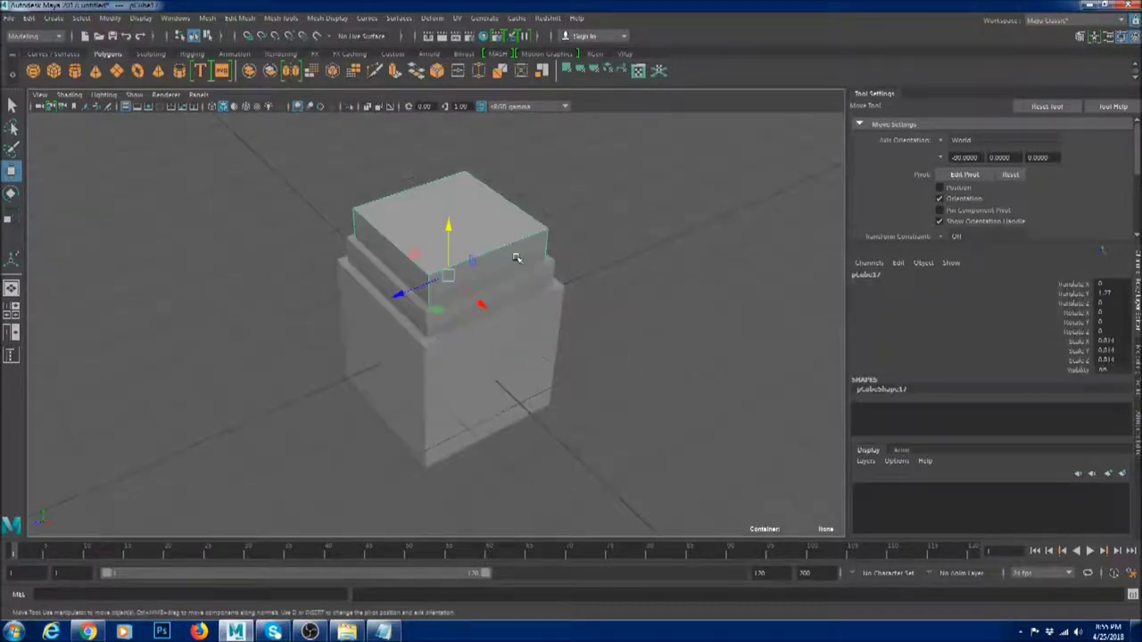
Bevel the top edges of the uppermost block with a fraction of 0.5 to form a sloped roof, and return to object mode.
scroll(516, 258, up, 2)
alt+middle_drag(497, 230, 497, 249)
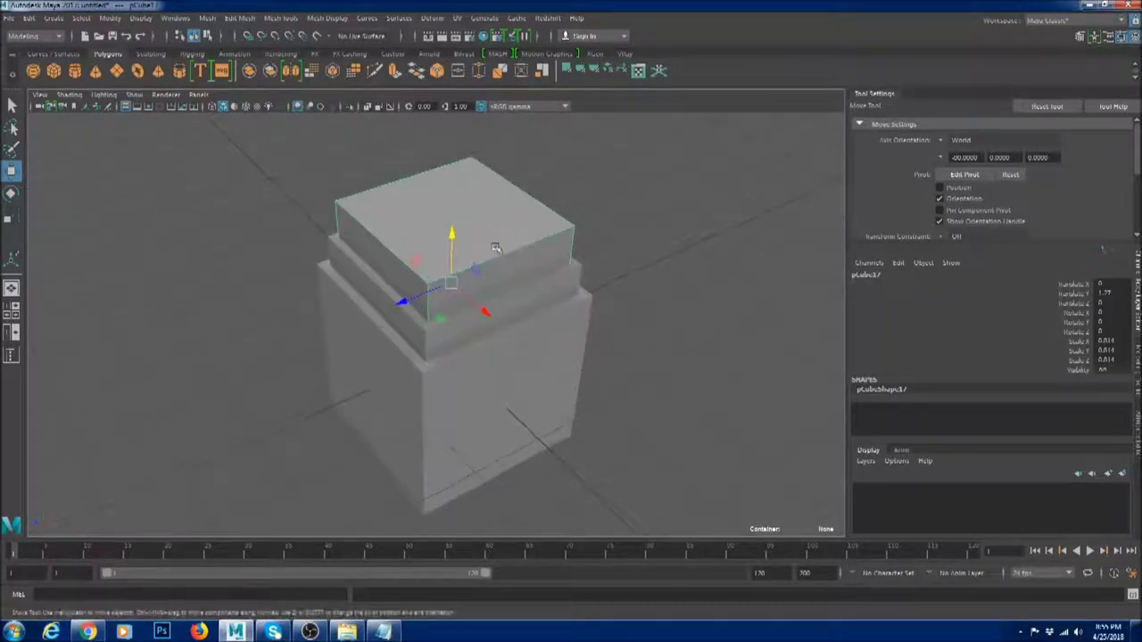
right_drag(497, 246, 496, 216)
drag(744, 408, 127, 90)
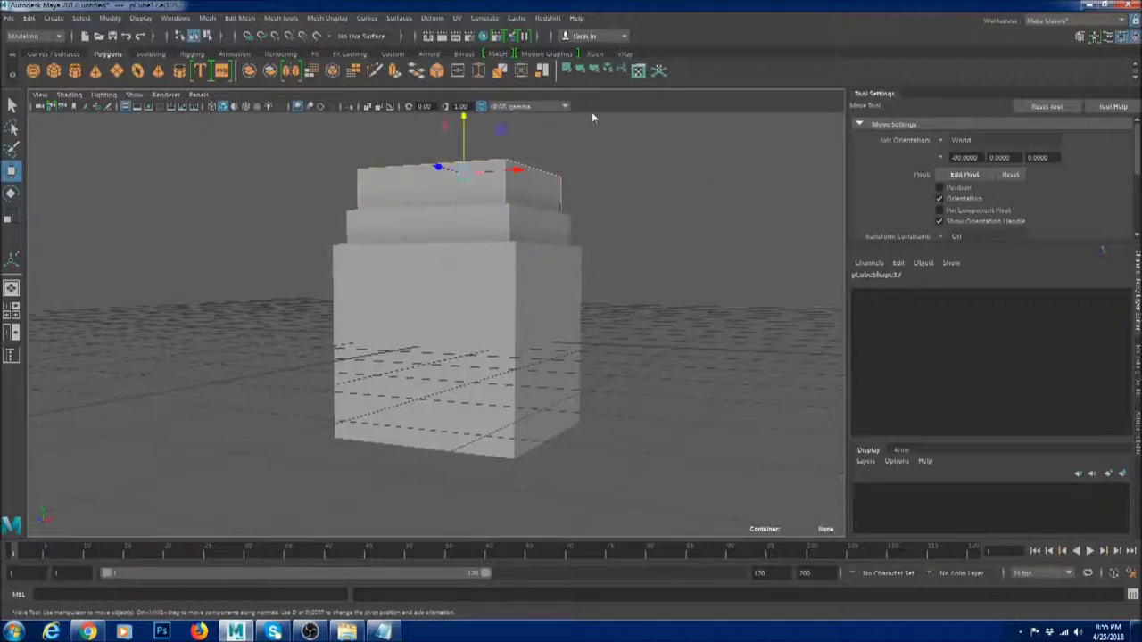
key(ctrl+b)
alt+drag(642, 153, 596, 264)
alt+drag(598, 195, 663, 237)
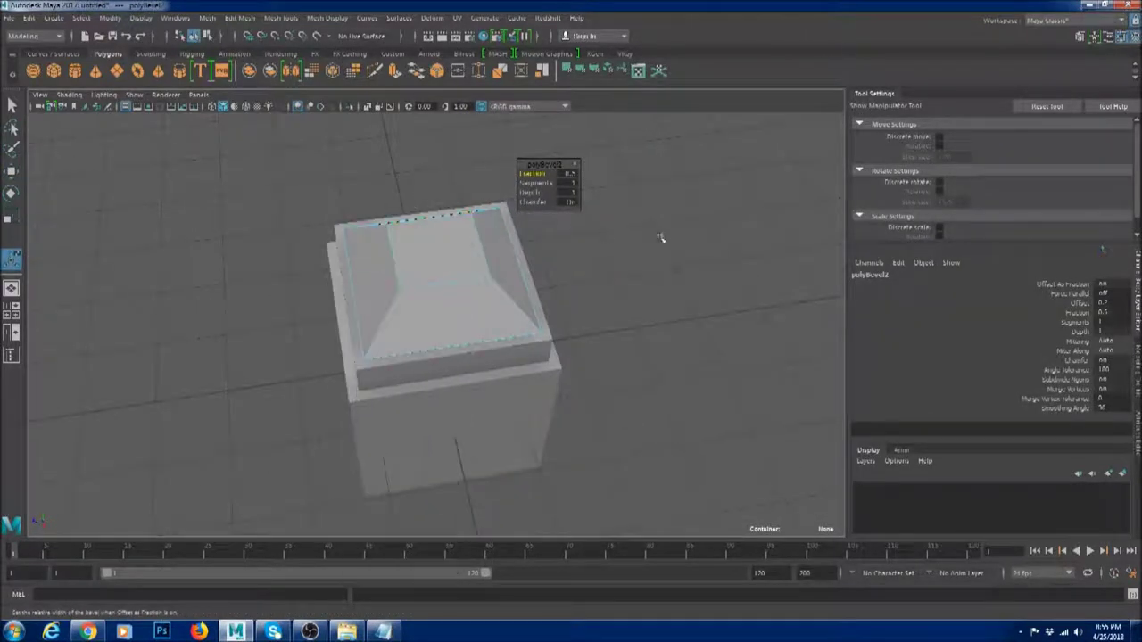
click(663, 238)
scroll(532, 297, down, 4)
alt+drag(530, 298, 451, 256)
scroll(450, 256, up, 4)
key(q)
right_drag(517, 309, 545, 286)
alt+drag(545, 285, 458, 232)
scroll(458, 232, up, 4)
right_drag(500, 176, 501, 208)
click(426, 184)
alt+drag(426, 183, 509, 219)
shift+click(515, 212)
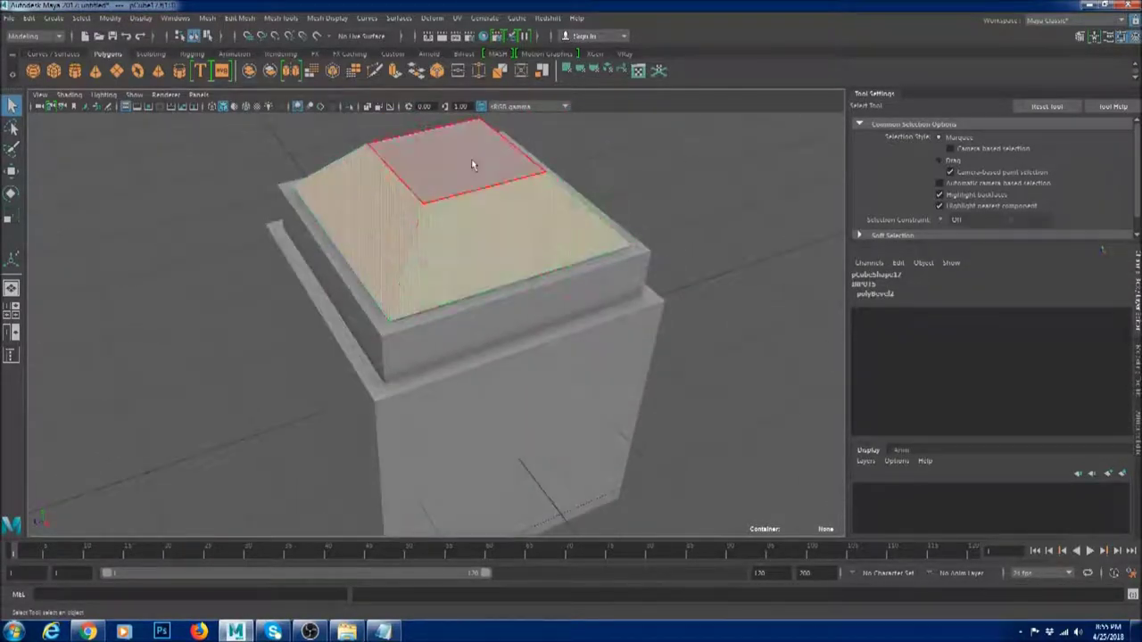
right_drag(543, 192, 569, 148)
scroll(473, 192, down, 4)
alt+drag(417, 218, 470, 237)
scroll(409, 207, up, 5)
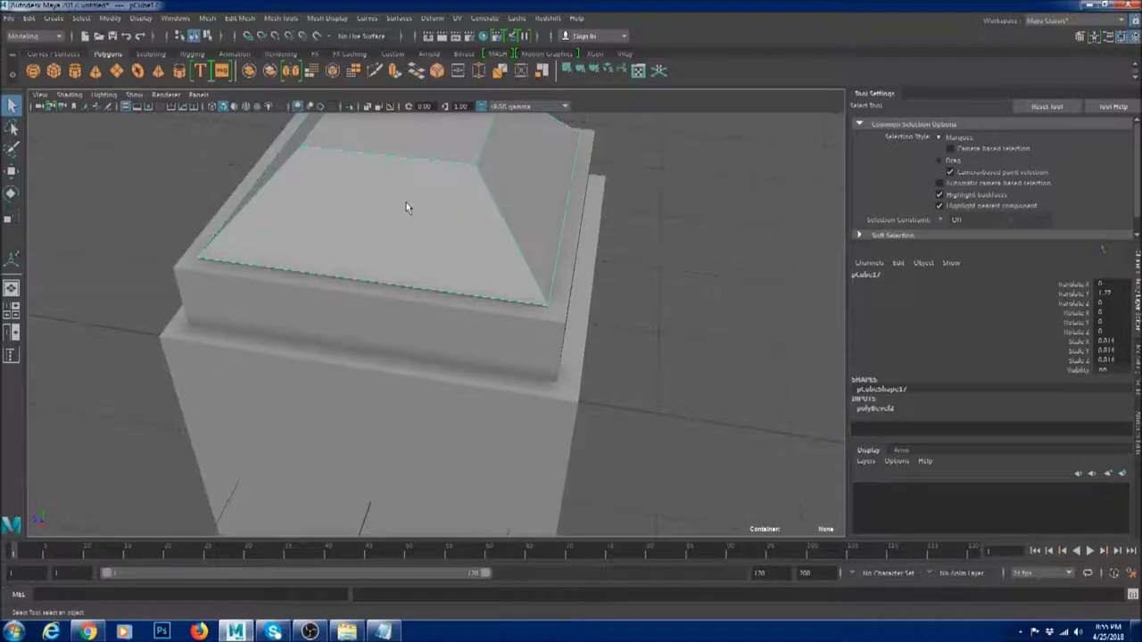
scroll(406, 201, down, 5)
alt+drag(406, 201, 474, 312)
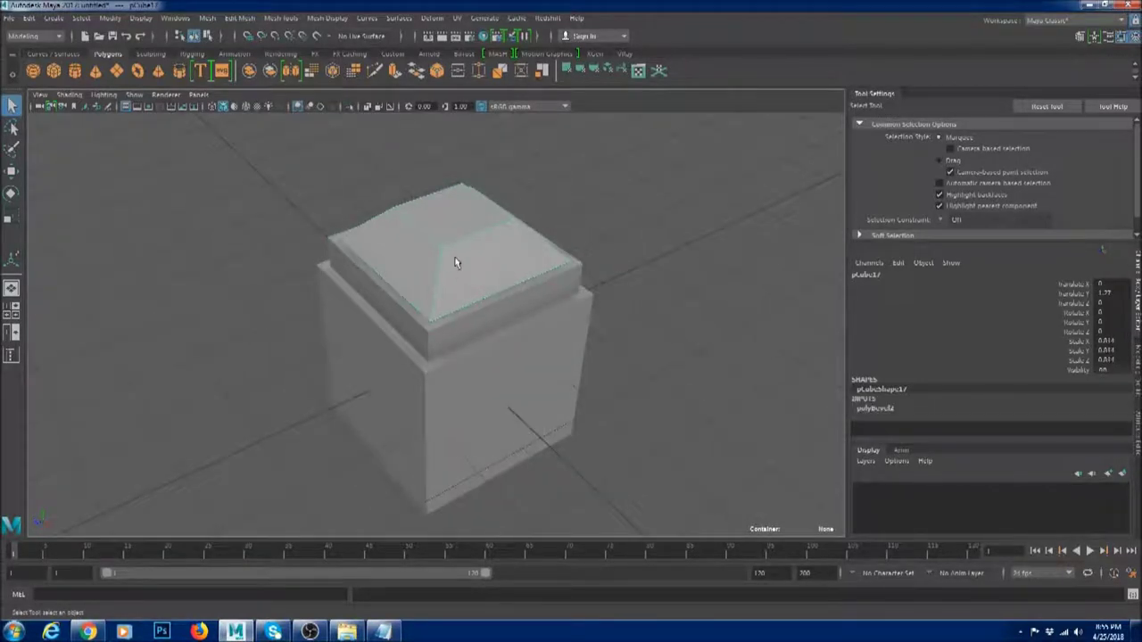
Duplicate the beveled roof block in place and isolate the copy in the viewport.
key(ctrl+d)
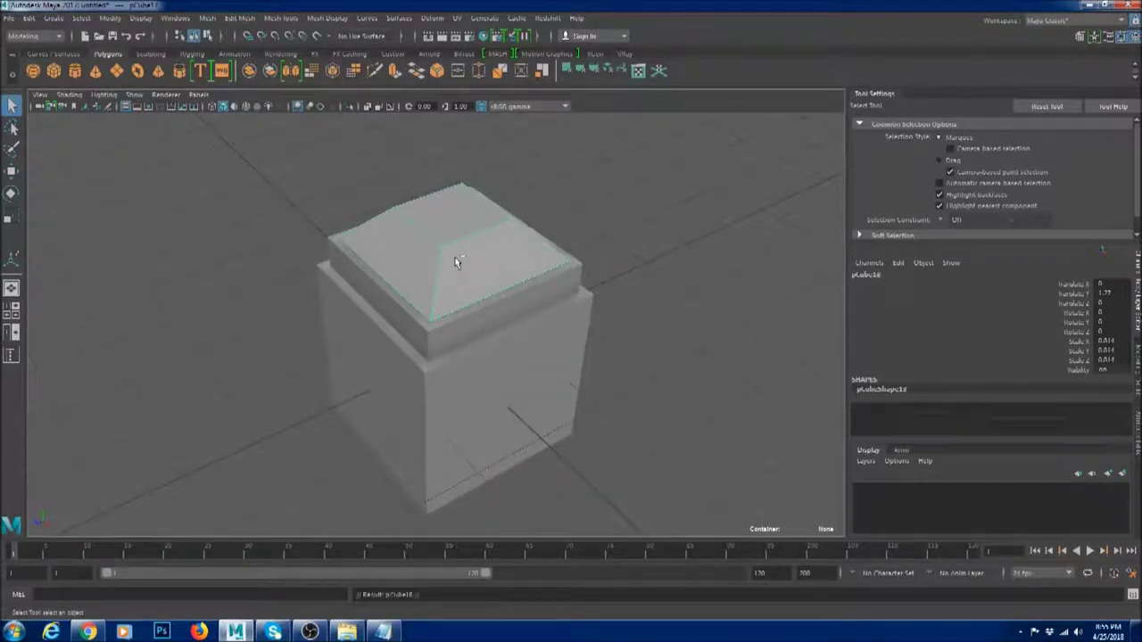
key(ctrl+1)
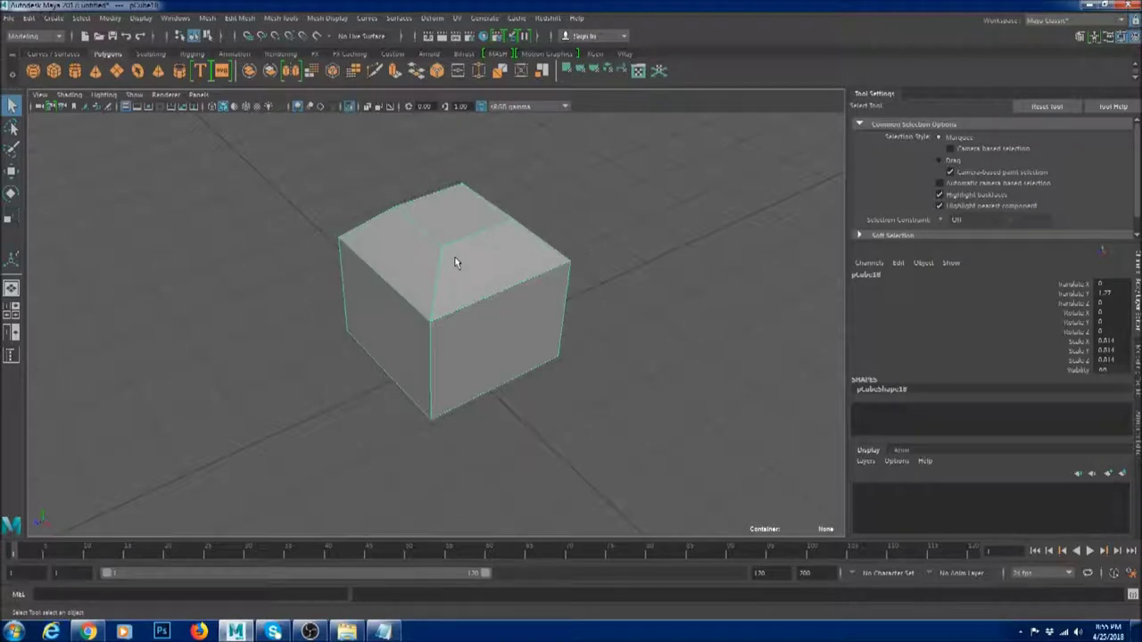
click(349, 108)
right_drag(413, 280, 415, 312)
key(ctrl+z)
right_drag(434, 250, 461, 223)
click(349, 108)
Delete faces of the isolated copy until only two opposite sloped roof faces remain.
alt+drag(383, 299, 446, 257)
right_drag(446, 257, 448, 290)
click(459, 287)
mouse_move(496, 282)
alt+mouse_down()
mouse_move(441, 318)
mouse_move(425, 258)
mouse_move(485, 242)
mouse_move(501, 282)
mouse_move(436, 298)
mouse_move(508, 298)
mouse_move(475, 333)
mouse_move(464, 265)
mouse_move(446, 250)
mouse_move(515, 309)
mouse_move(483, 285)
alt+mouse_up()
click(398, 267)
key(Delete)
click(467, 194)
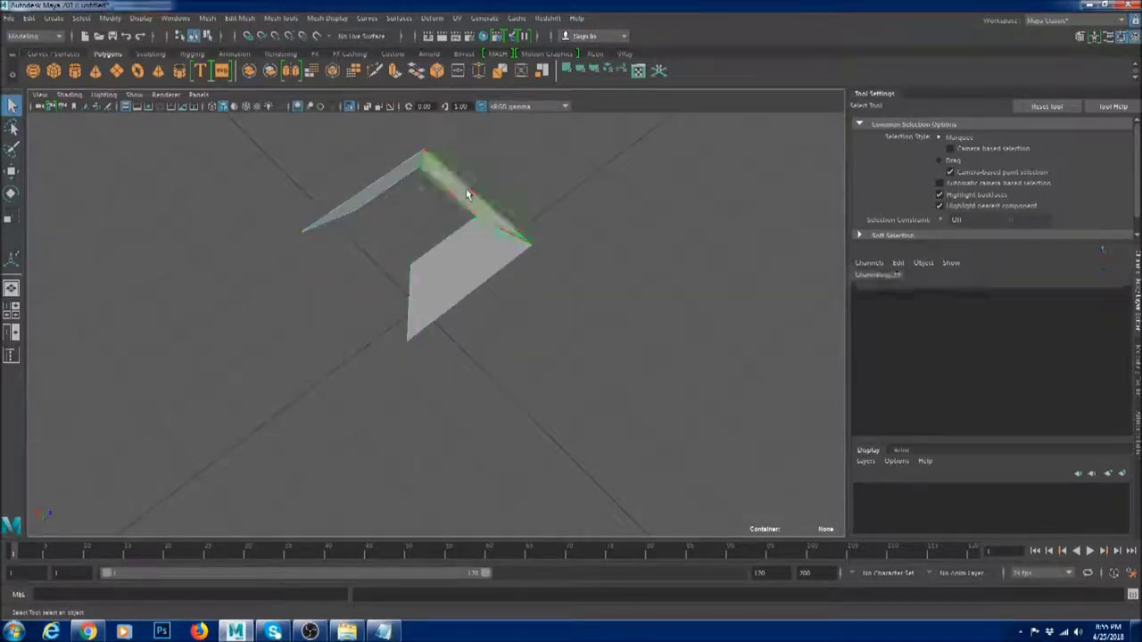
key(Delete)
click(473, 255)
Extrude the two sloped faces outward into thick strips and show the whole model again.
drag(661, 449, 194, 139)
key(ctrl+e)
alt+drag(611, 245, 571, 294)
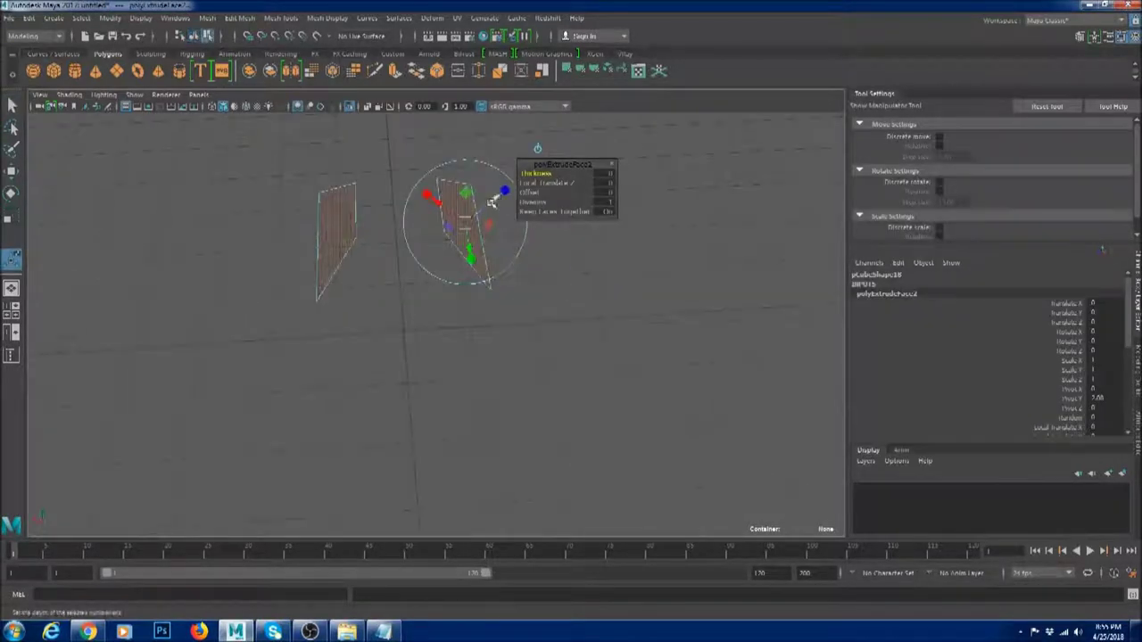
drag(501, 192, 510, 188)
key(q)
click(630, 198)
click(629, 198)
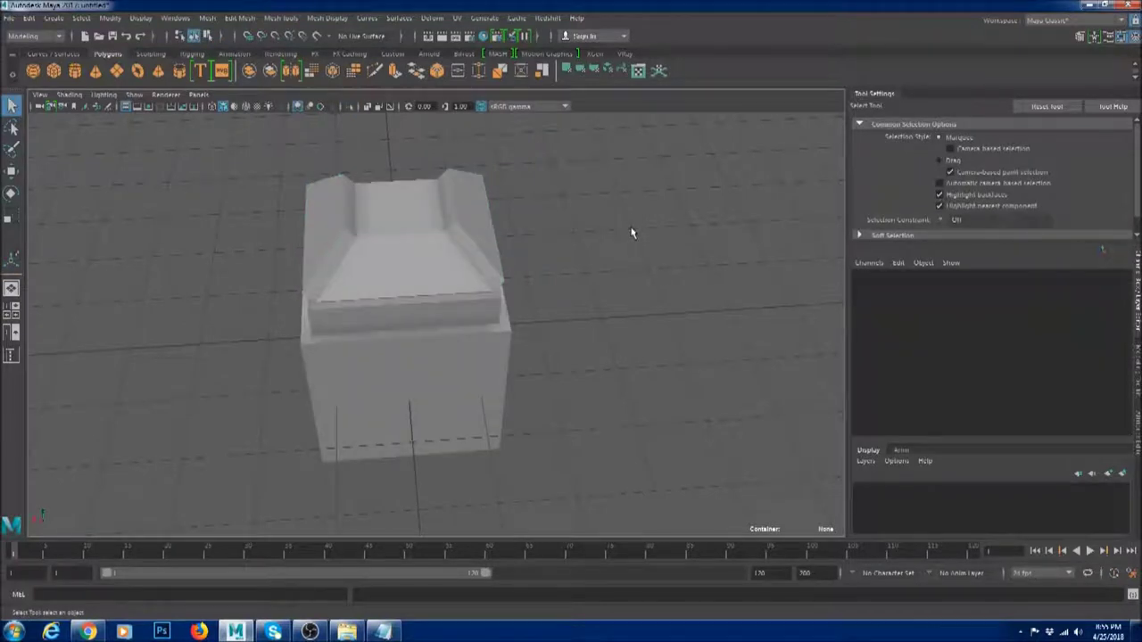
Try to scale the extruded roof strips slightly along X.
alt+drag(632, 232, 497, 283)
key(r)
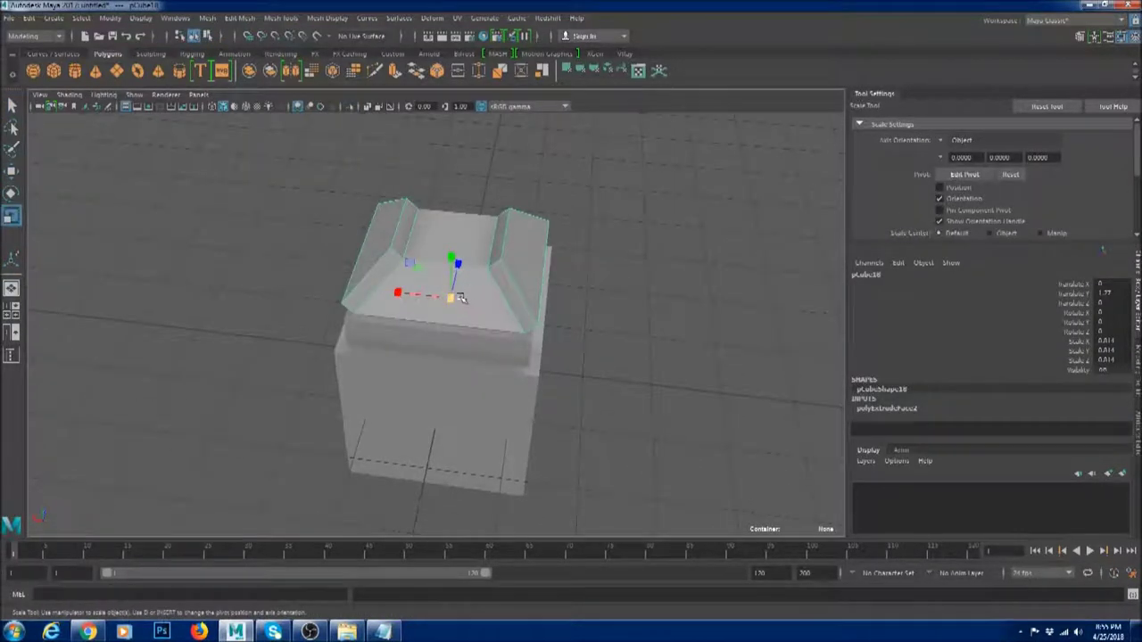
drag(401, 295, 408, 294)
alt+drag(428, 348, 444, 283)
key(ctrl+z)
key(ctrl+z)
key(r)
click(598, 298)
Select all the stacked blocks and roof strips, combine them into one mesh, and delete its history.
alt+drag(598, 298, 656, 295)
scroll(624, 295, down, 3)
drag(307, 197, 578, 484)
click(249, 71)
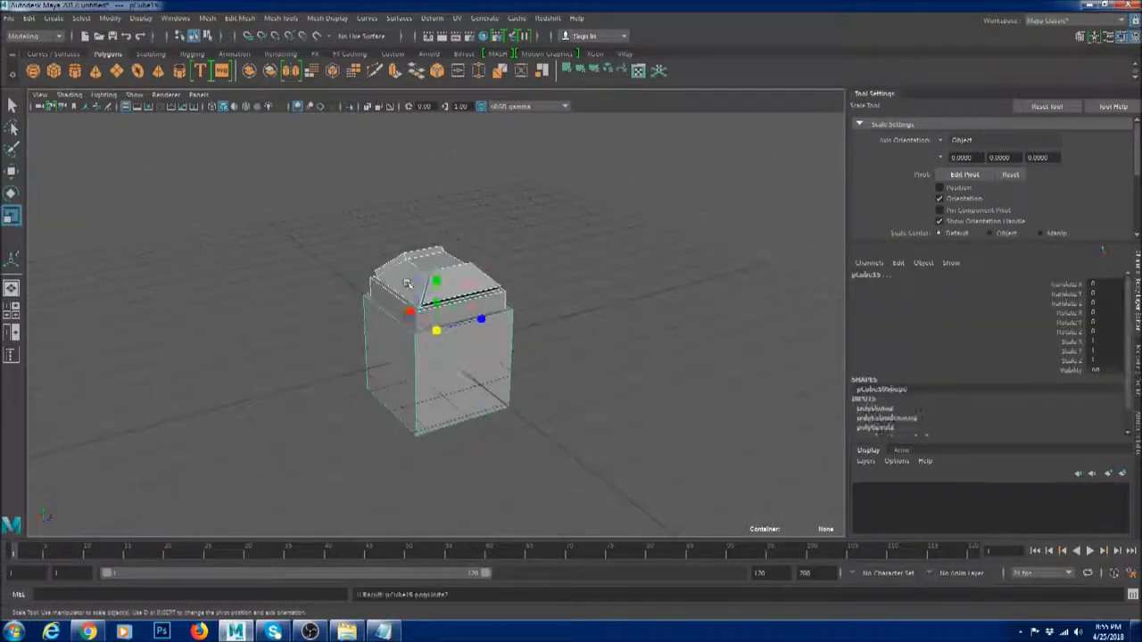
key(alt+shift+d)
Try to scale the combined block along X.
scroll(409, 281, up, 3)
alt+drag(398, 286, 452, 301)
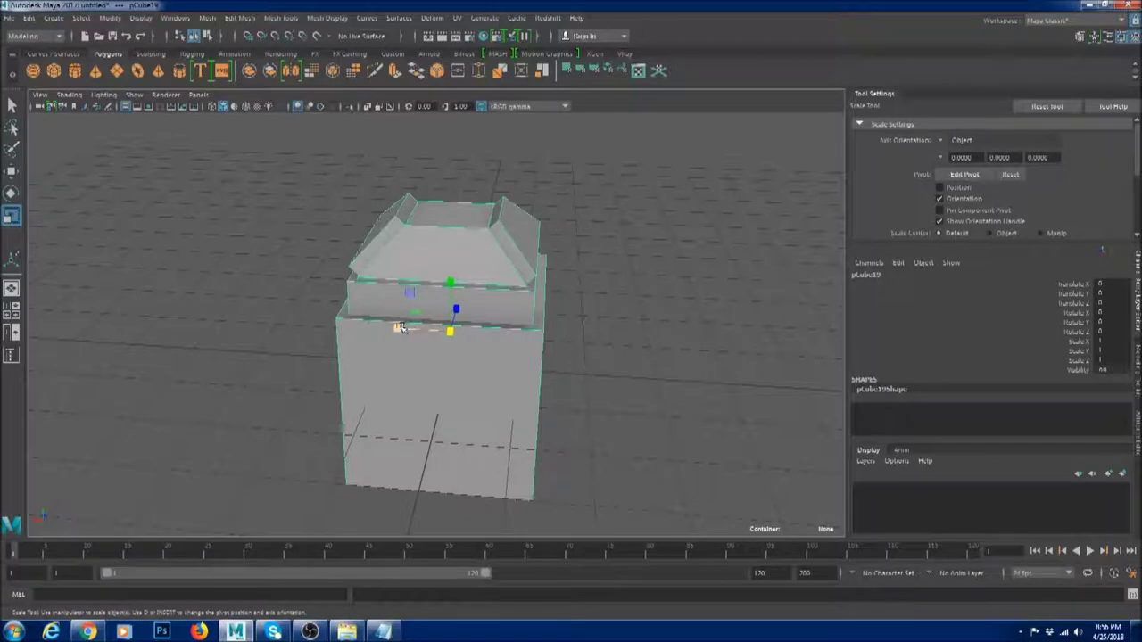
key(ctrl+s)
key(Escape)
drag(406, 331, 458, 339)
key(ctrl+z)
Duplicate the combined block and scale the copy to about 1.115 in Y and 0.487 in Z.
key(w)
key(r)
key(e)
key(r)
drag(402, 309, 481, 265)
key(w)
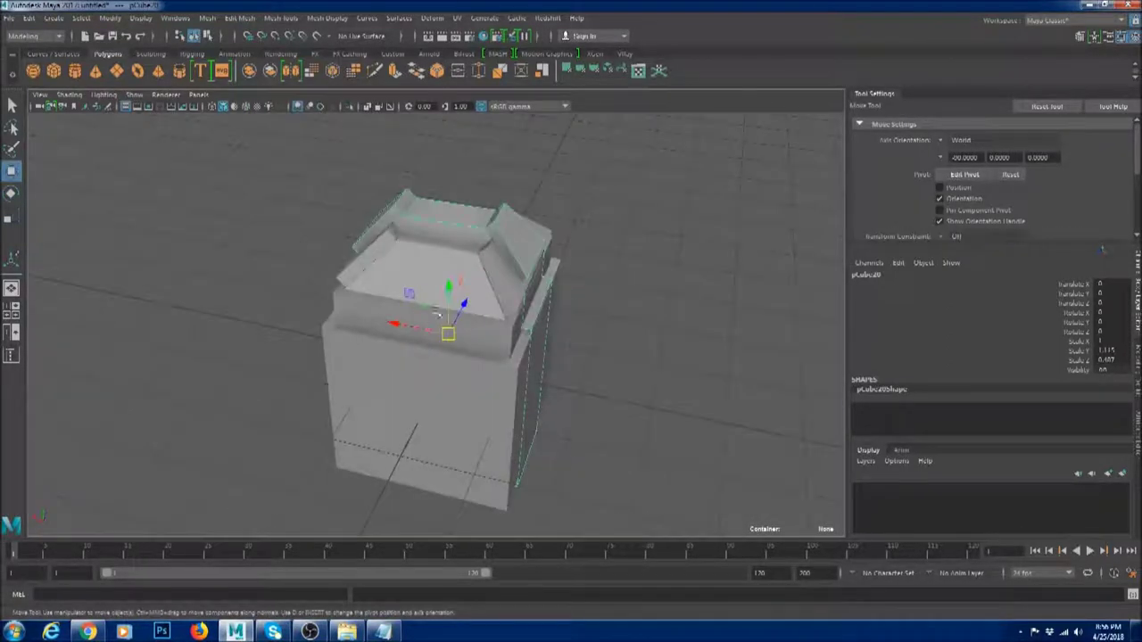
key(r)
Combine the two overlapping blocks into one mesh and scale it to about 0.789 in Z.
click(595, 357)
alt+drag(594, 357, 401, 313)
drag(294, 170, 685, 391)
key(g)
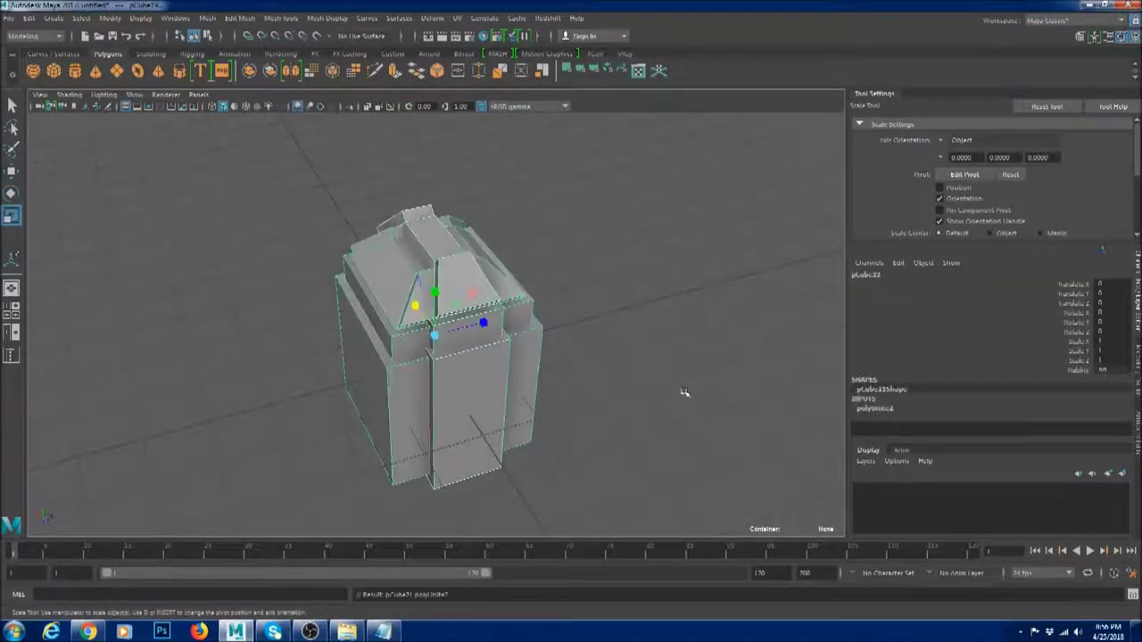
drag(484, 324, 437, 366)
Duplicate the combined tower mesh and set the copy's Rotate Y to -90.
key(ctrl+d)
key(e)
key(ctrl+z)
click(1115, 324)
text(-90)
key(Return)
key(w)
Rescale the rotated tower copy along its Z axis and duplicate it.
scroll(500, 352, up, 3)
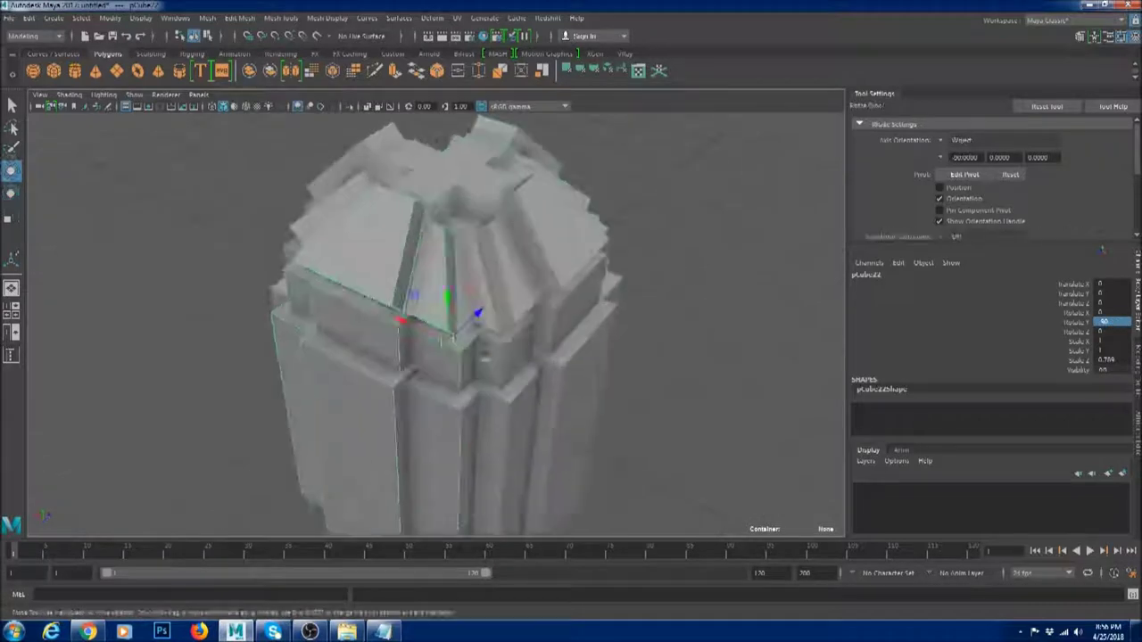
alt+drag(419, 357, 479, 373)
key(r)
drag(511, 326, 380, 347)
key(w)
key(ctrl+d)
Select the overlapping tower pieces that form the parallel vertical slabs and combine them into one mesh.
click(655, 345)
alt+right_drag(652, 343, 557, 359)
alt+drag(556, 358, 443, 352)
click(439, 352)
click(379, 381)
alt+drag(621, 370, 551, 382)
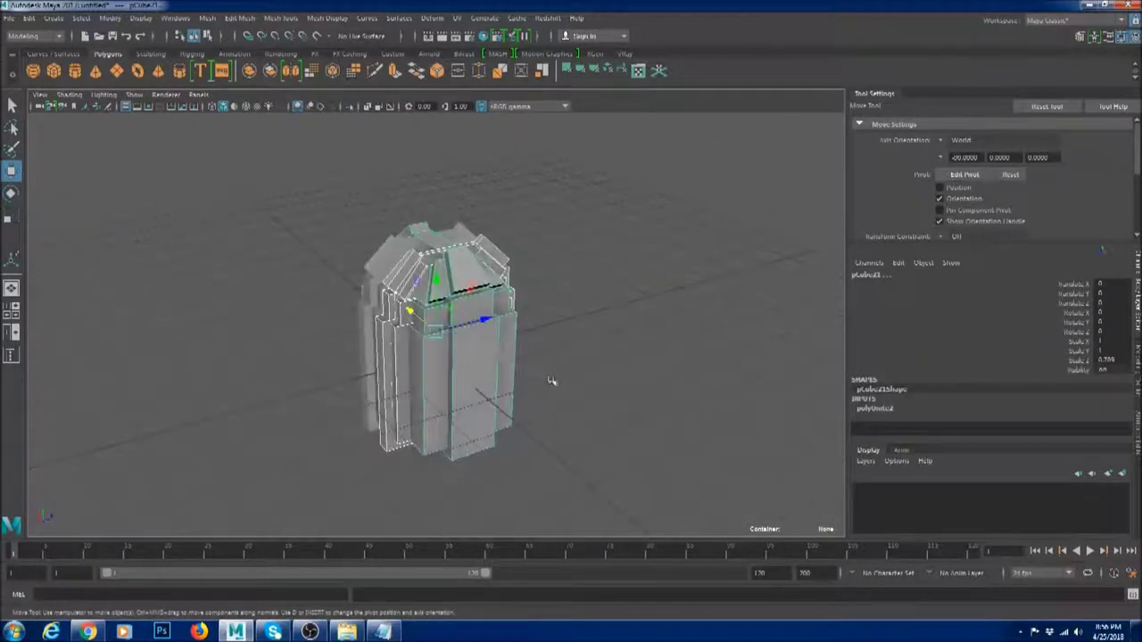
click(551, 381)
click(395, 372)
shift+click(363, 325)
shift+click(376, 337)
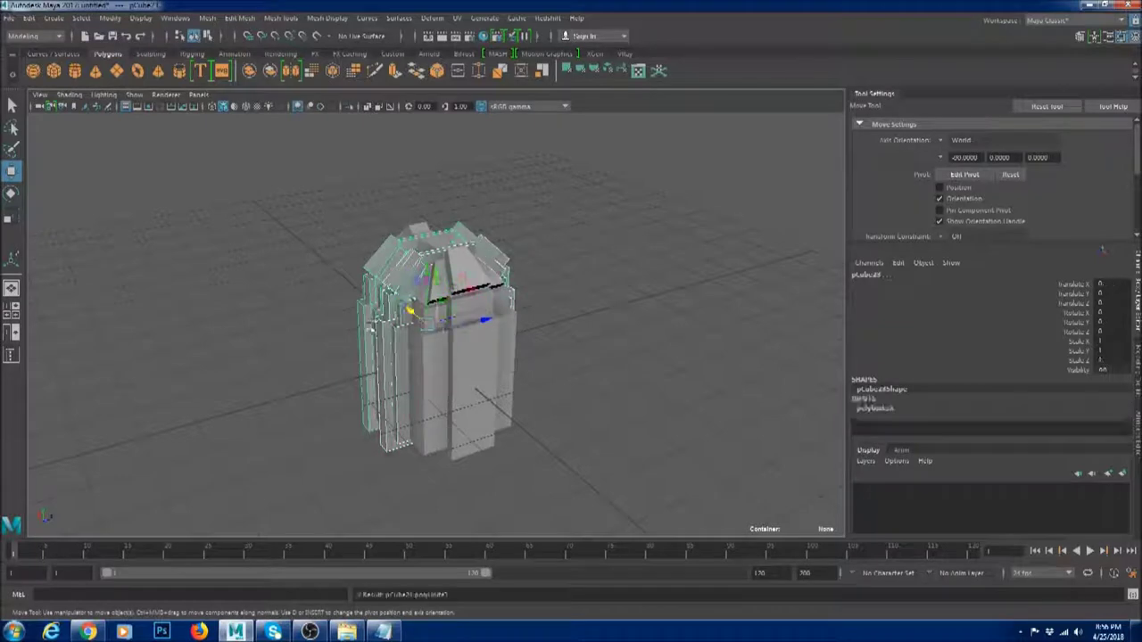
Scale the combined slabs to about 1.1 in Y and raise them by about 0.1.
key(r)
drag(436, 281, 438, 271)
key(w)
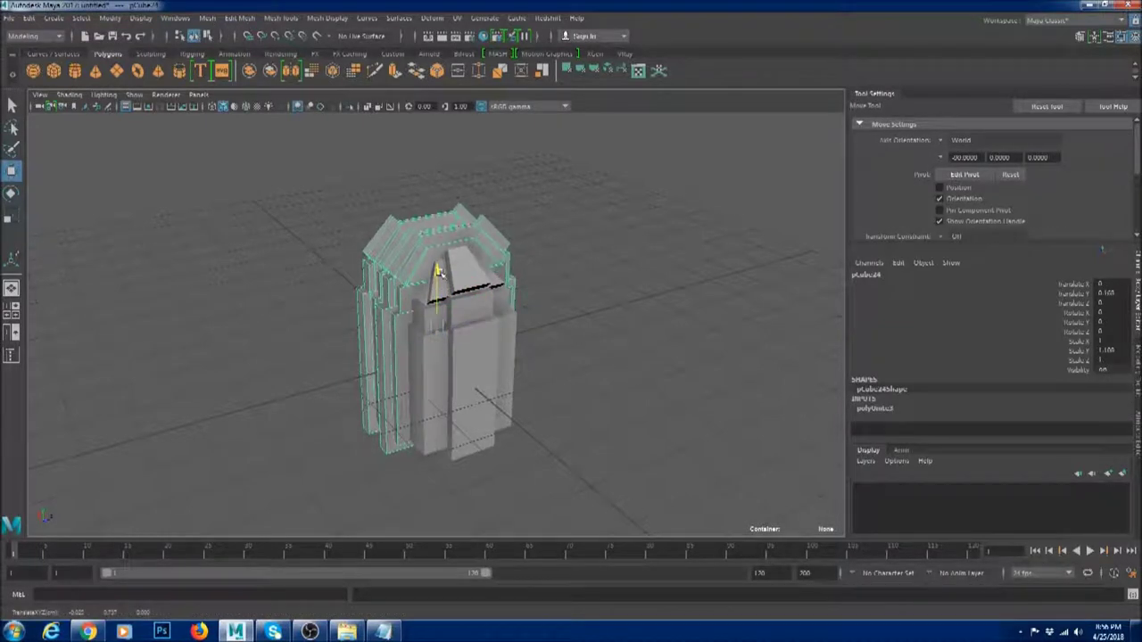
click(584, 315)
Hide the viewport grid and examine the finished tower from several sides.
scroll(583, 321, down, 5)
alt+drag(682, 313, 311, 157)
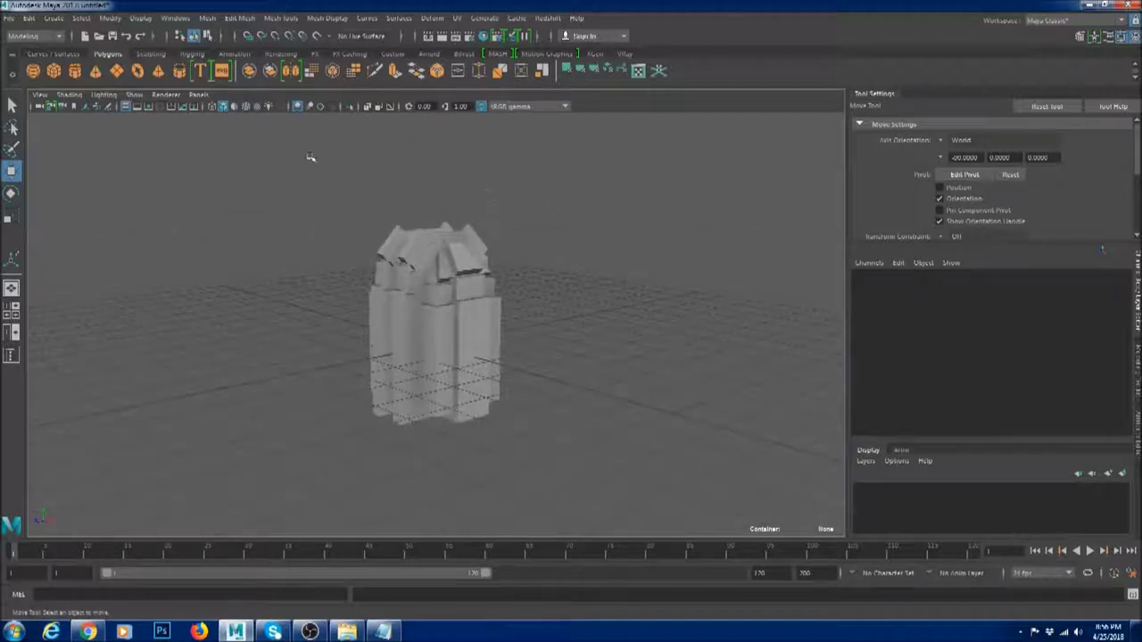
alt+drag(499, 303, 549, 330)
click(298, 105)
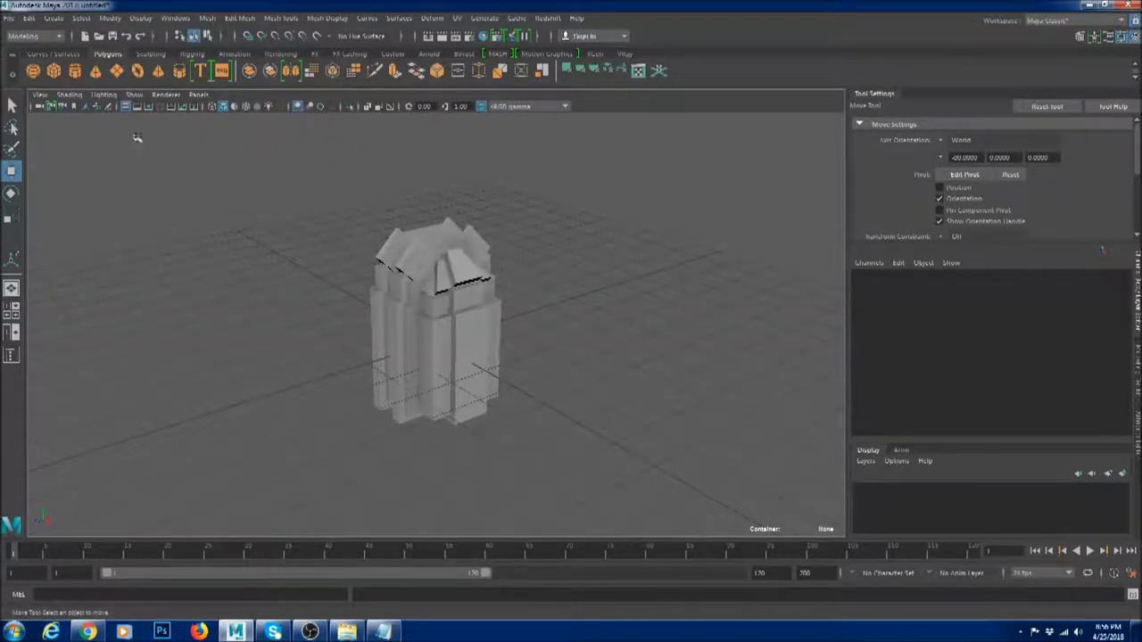
click(126, 107)
alt+drag(517, 276, 604, 288)
scroll(446, 300, up, 4)
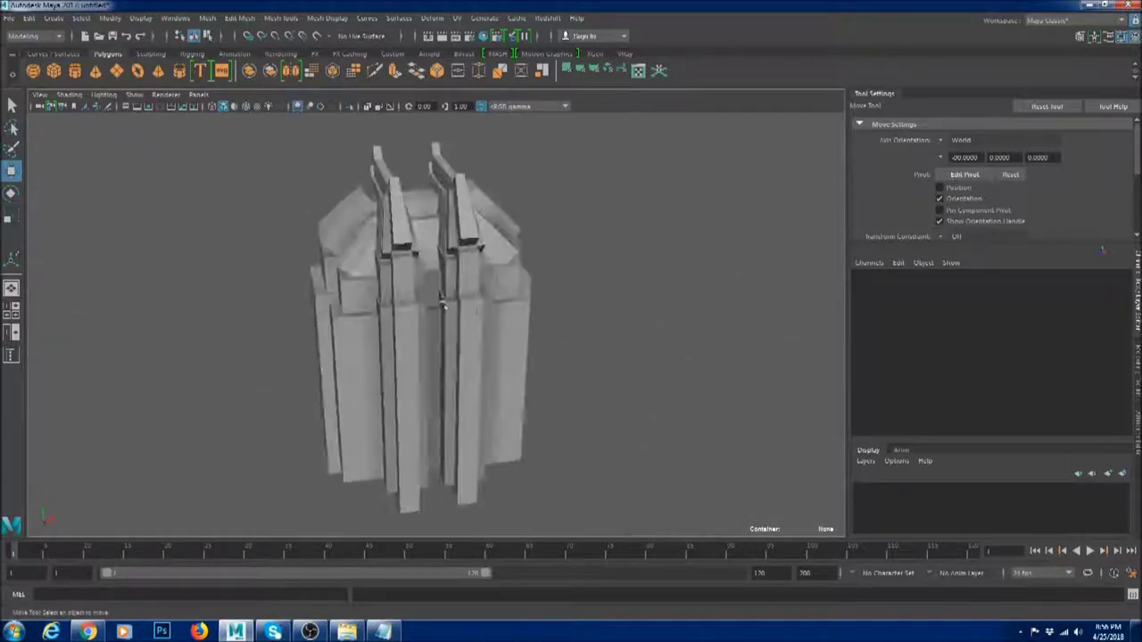
alt+drag(446, 301, 356, 308)
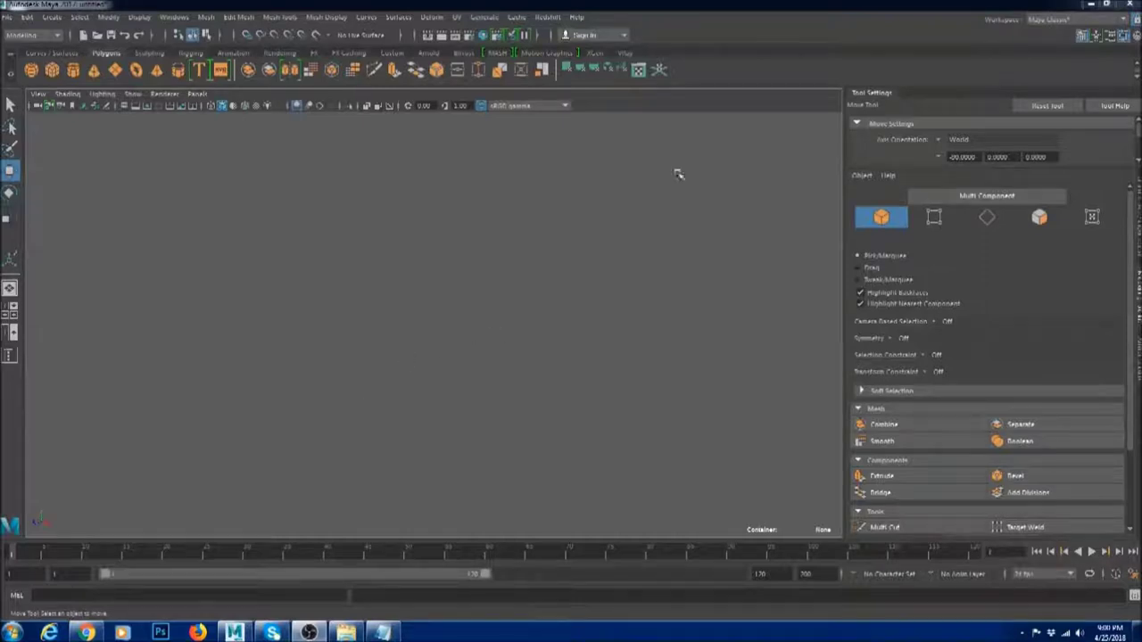
Cycle the sidebar through the Attribute Editor and Channel Box, and bring back the Modeling Toolkit.
key(ctrl+a)
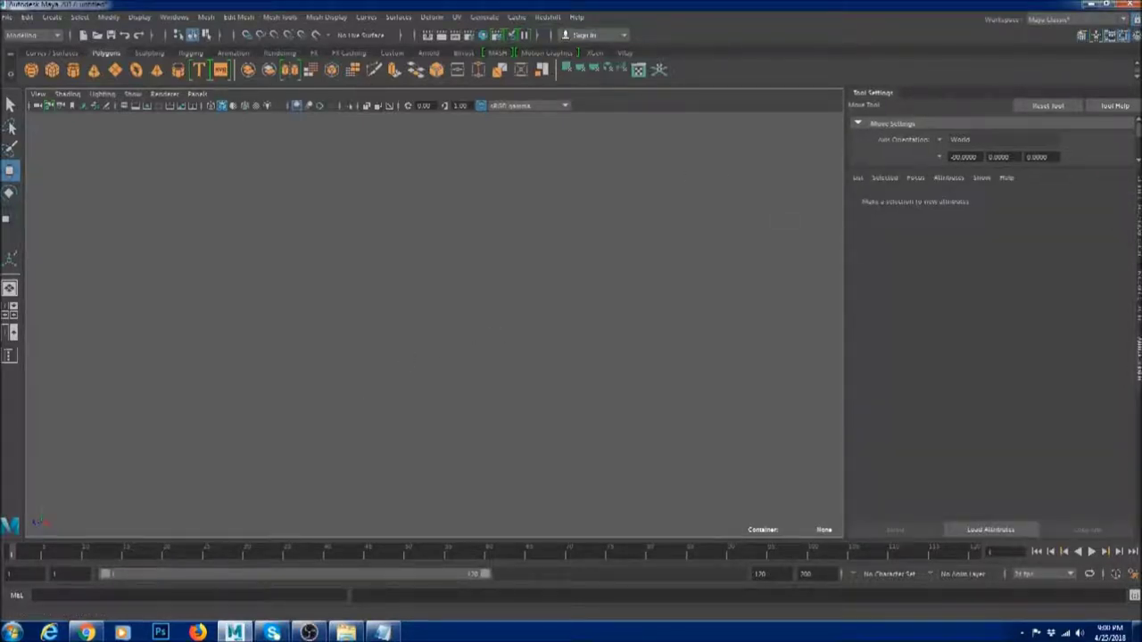
key(ctrl+a)
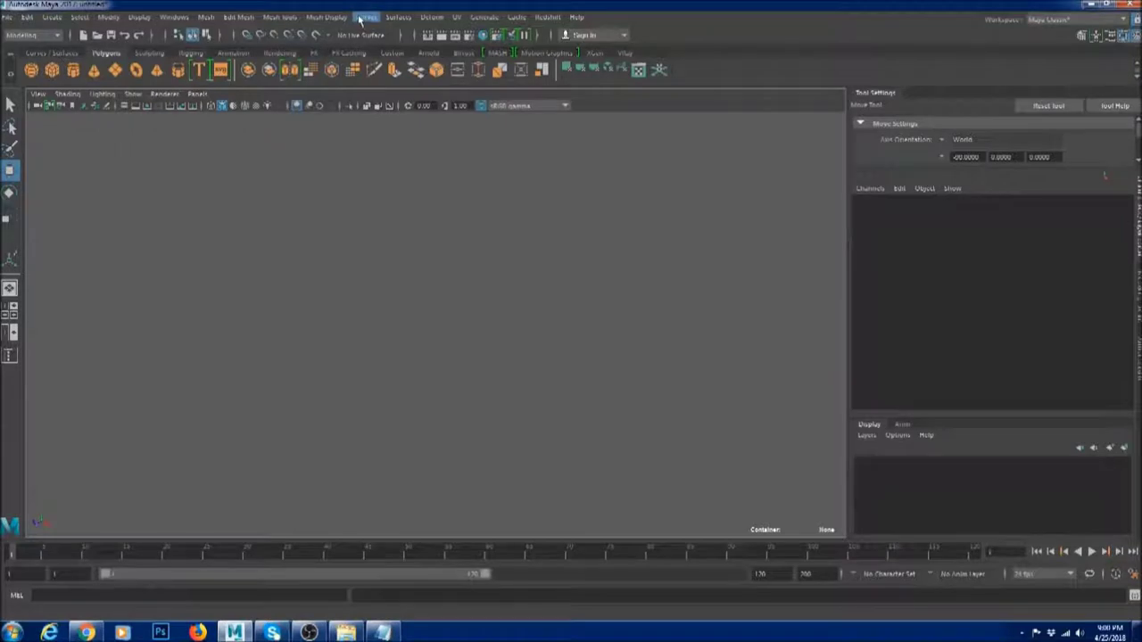
click(280, 17)
click(290, 39)
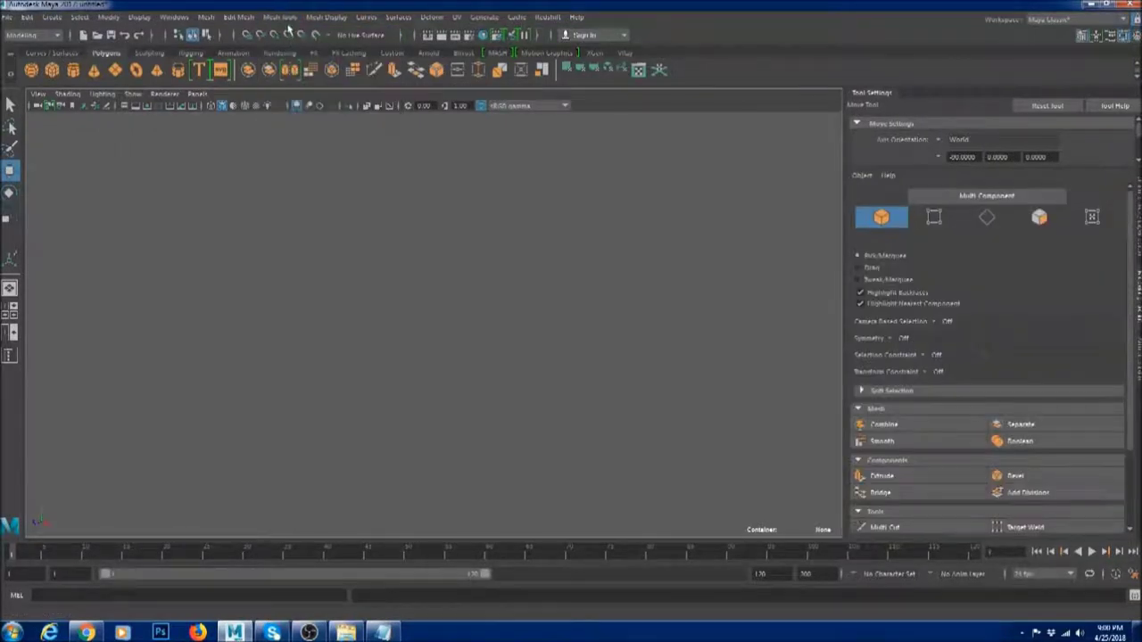
click(281, 17)
click(293, 39)
click(281, 17)
click(295, 40)
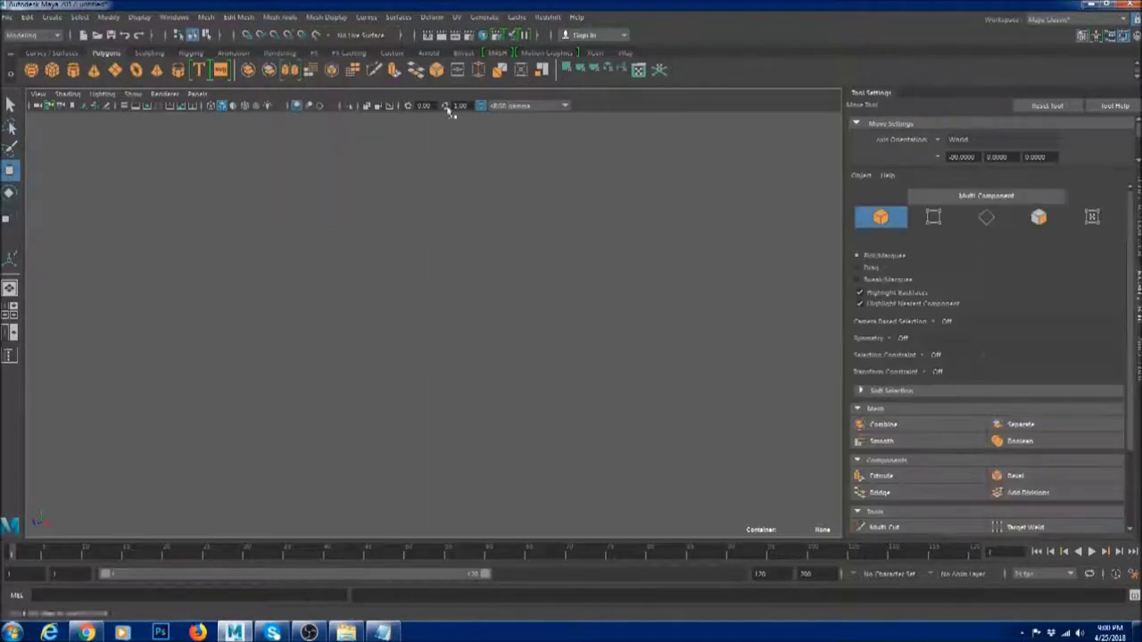
Create a polygon cube in the empty scene and frame it from a slightly raised corner view.
click(52, 71)
alt+middle_drag(635, 343, 589, 333)
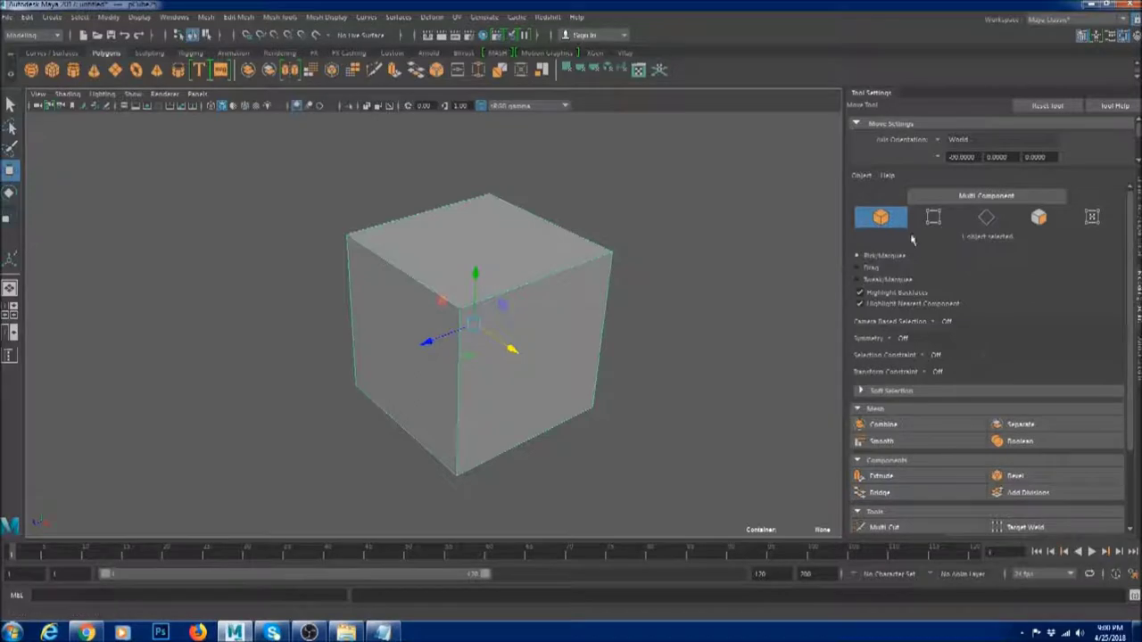
alt+drag(579, 324, 640, 326)
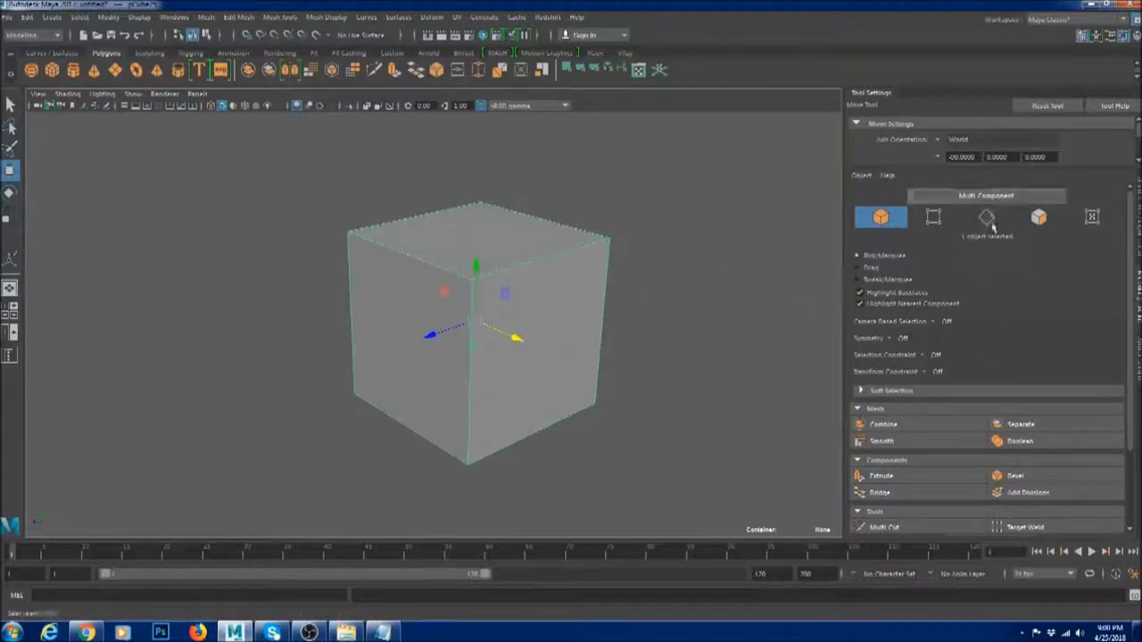
Enable multi-component selection and select the cube's near upper vertex, followed by its top face.
click(997, 200)
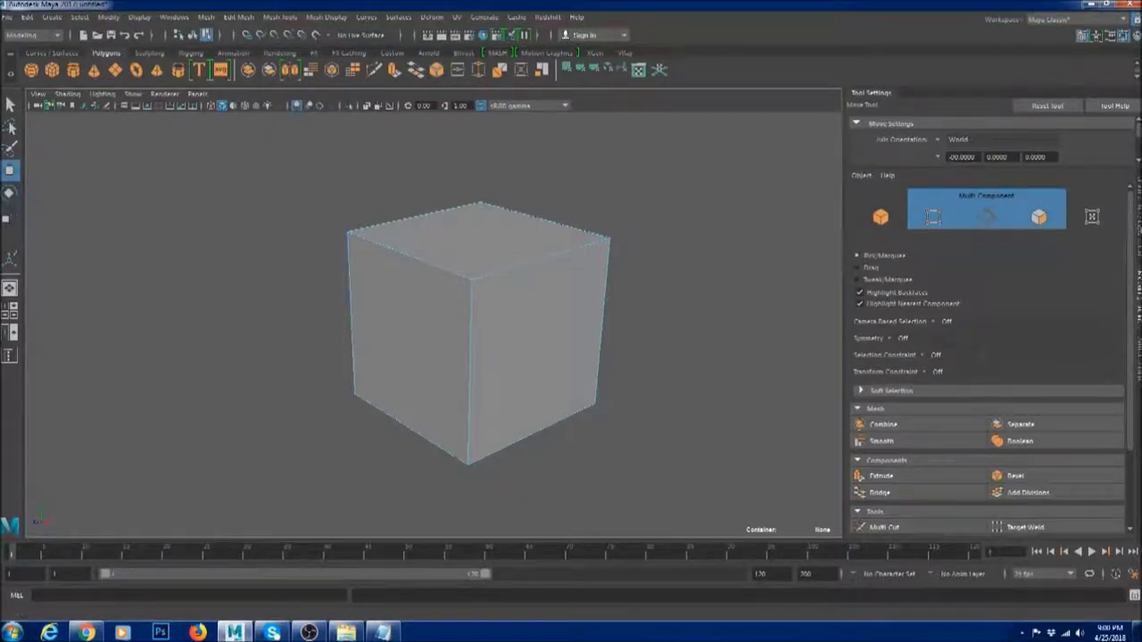
click(523, 264)
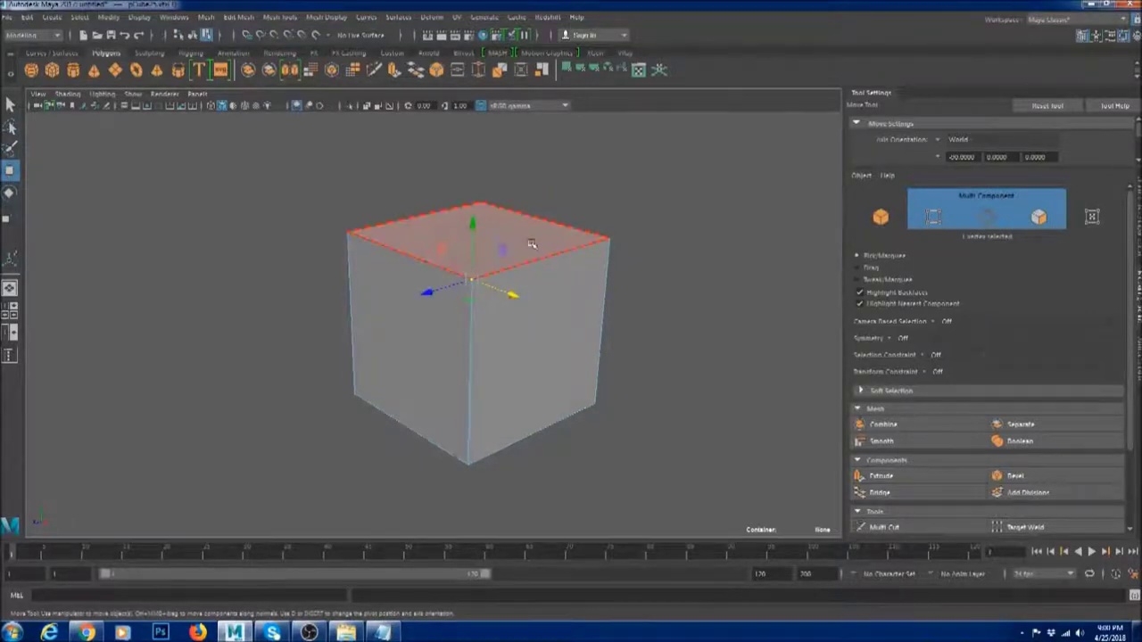
click(473, 230)
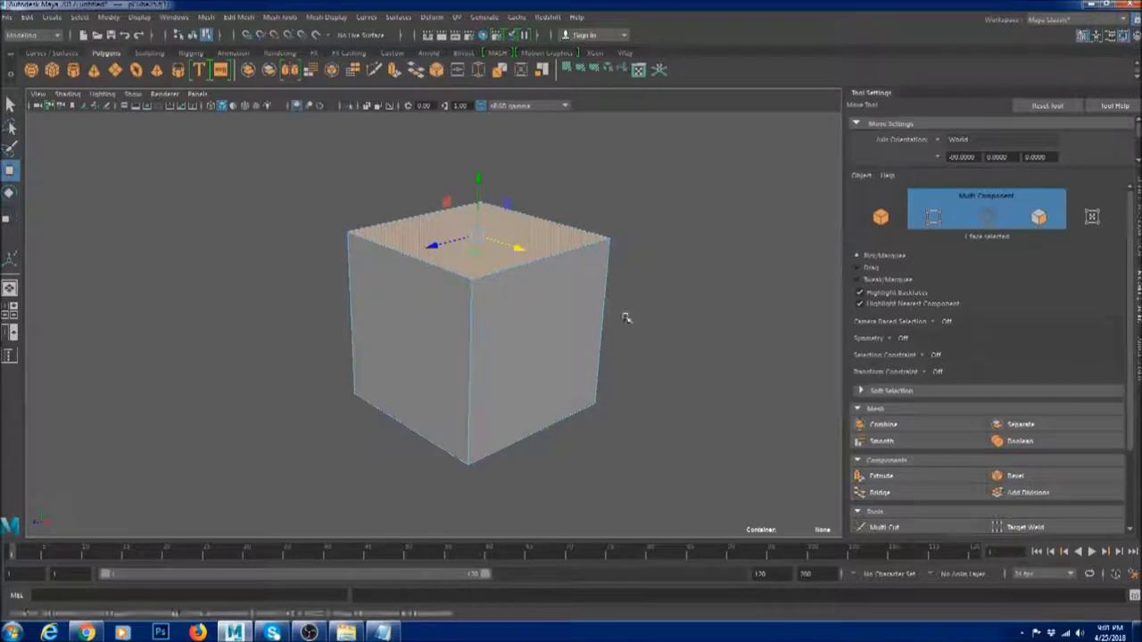
Switch the component selection mode to vertex, to edge, and back to vertex.
click(933, 217)
click(988, 218)
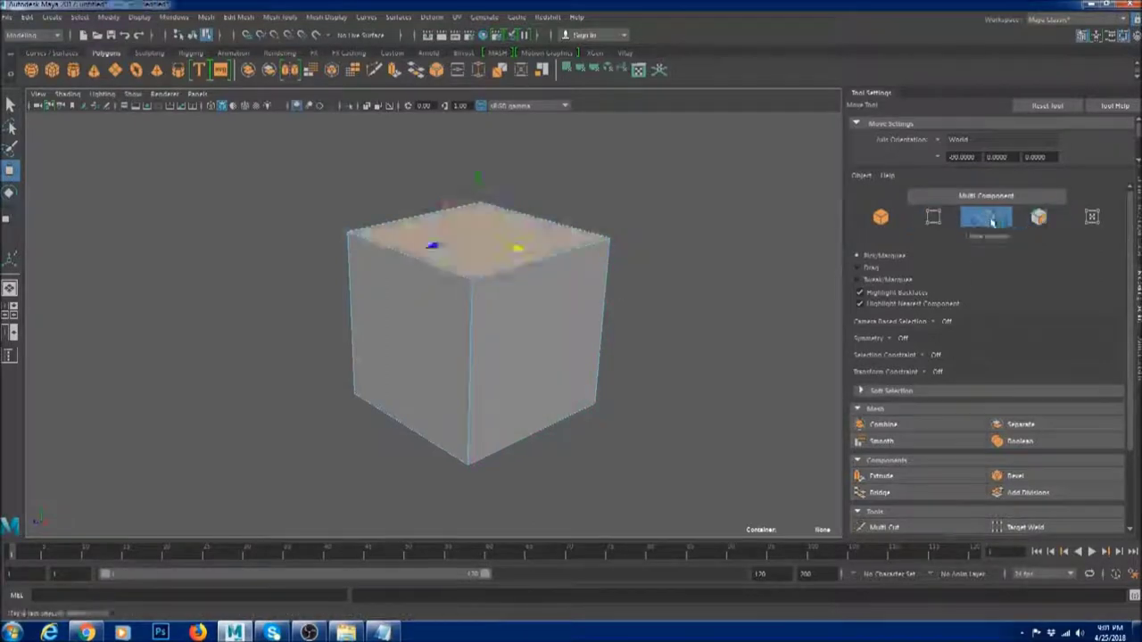
click(933, 217)
Look through the Move tool's axis orientation options and return the cube to object selection mode.
scroll(892, 401, down, 3)
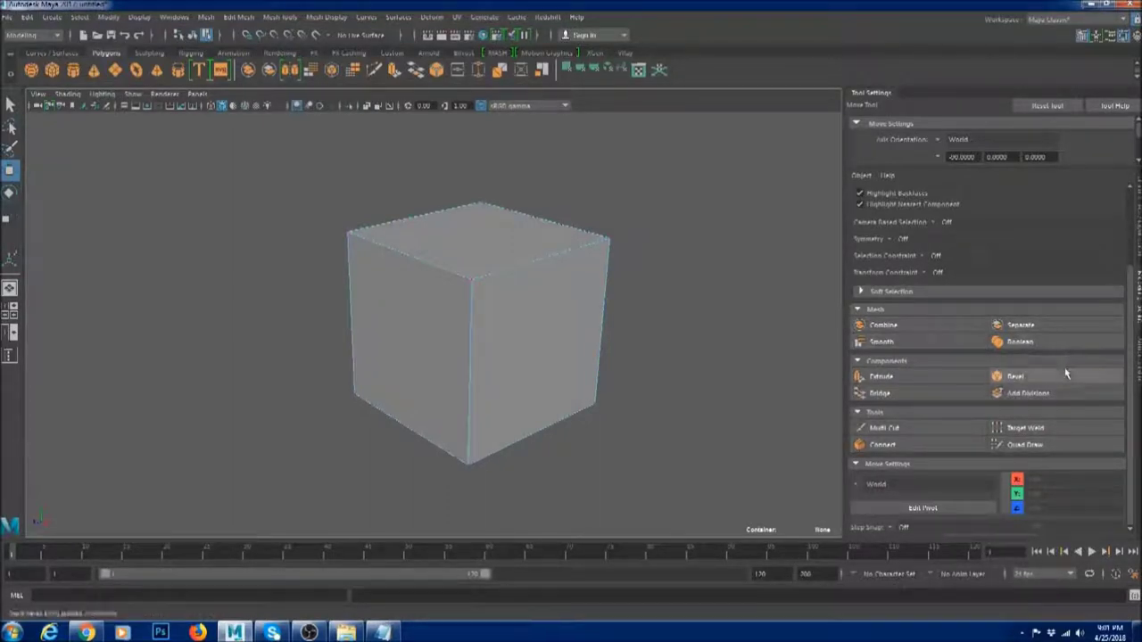
click(863, 484)
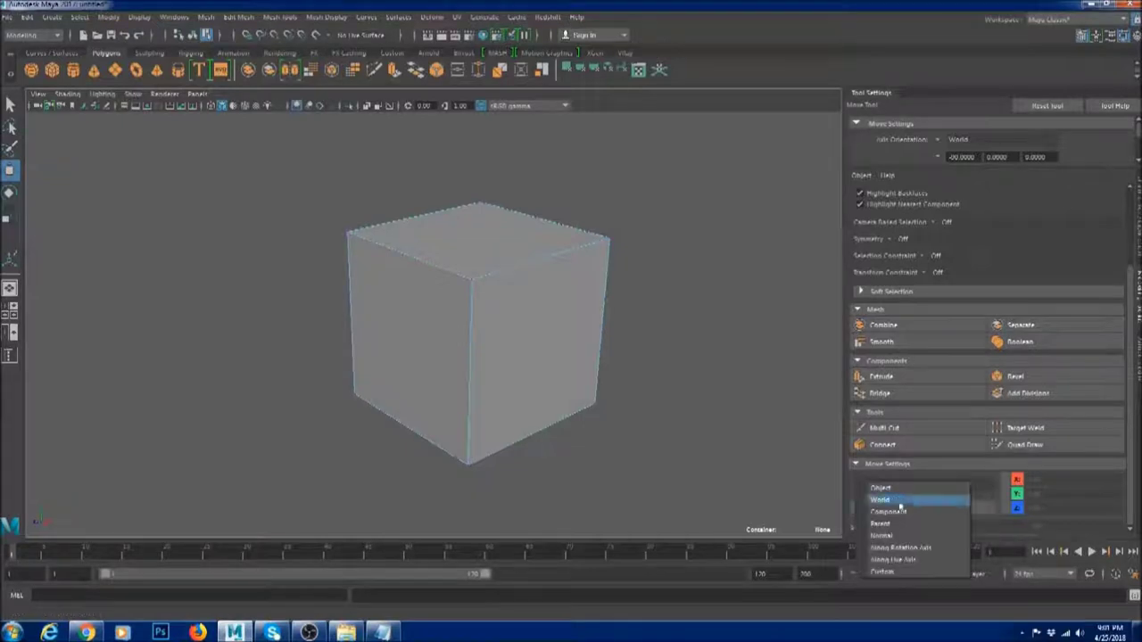
click(916, 536)
click(589, 266)
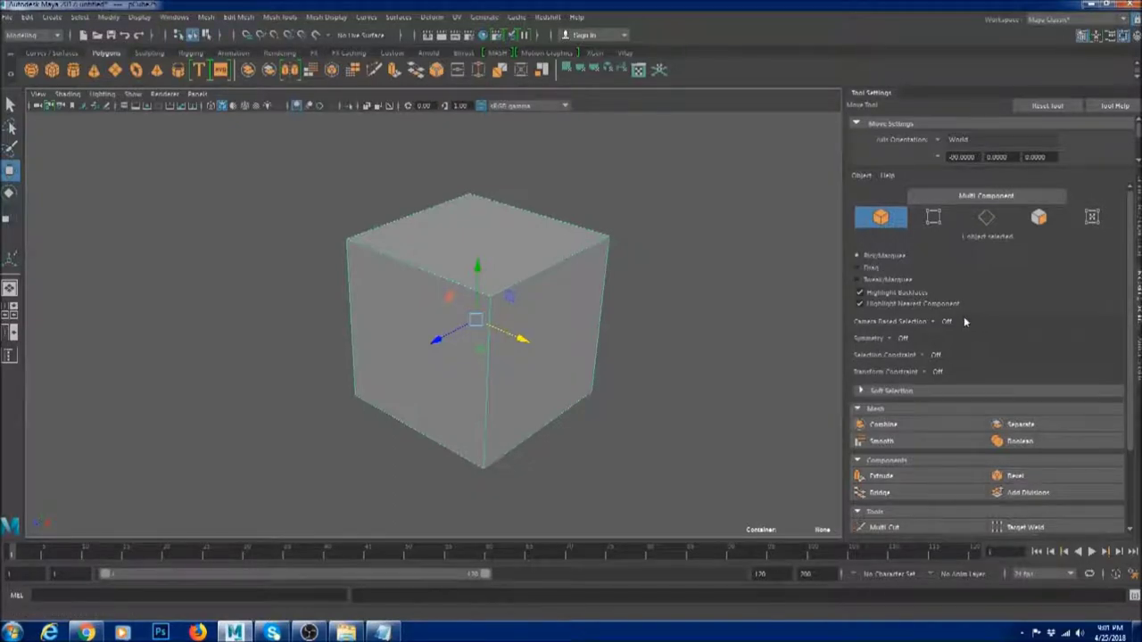
Examine the Soft Selection settings, collapse them again, and view the mesh, component and modeling tools listed below.
click(862, 393)
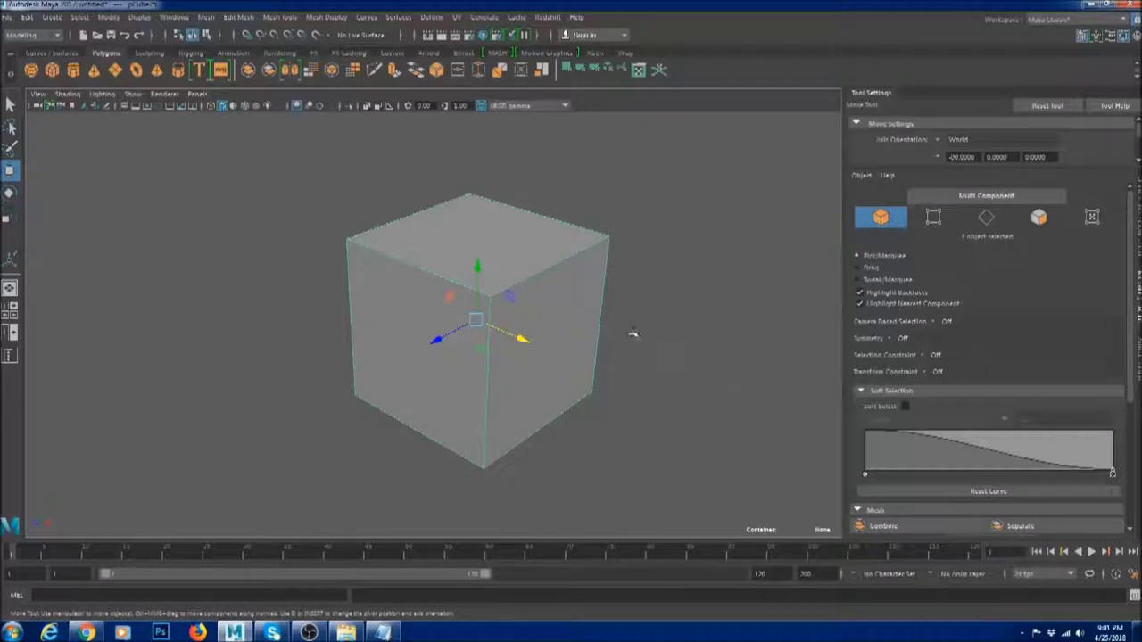
scroll(1085, 360, down, 2)
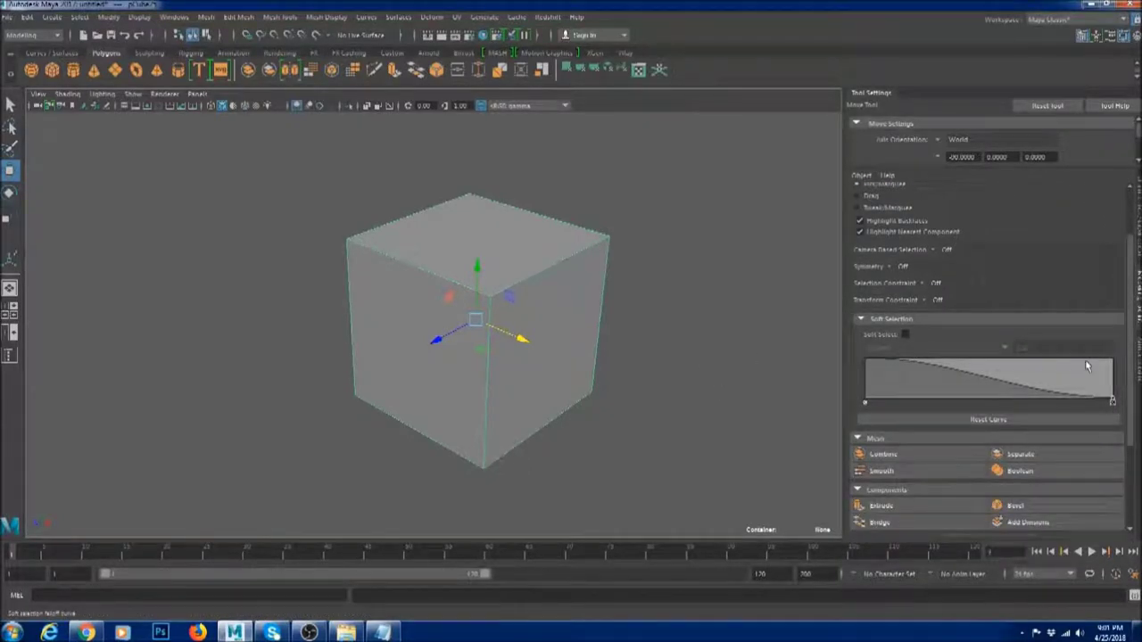
click(871, 321)
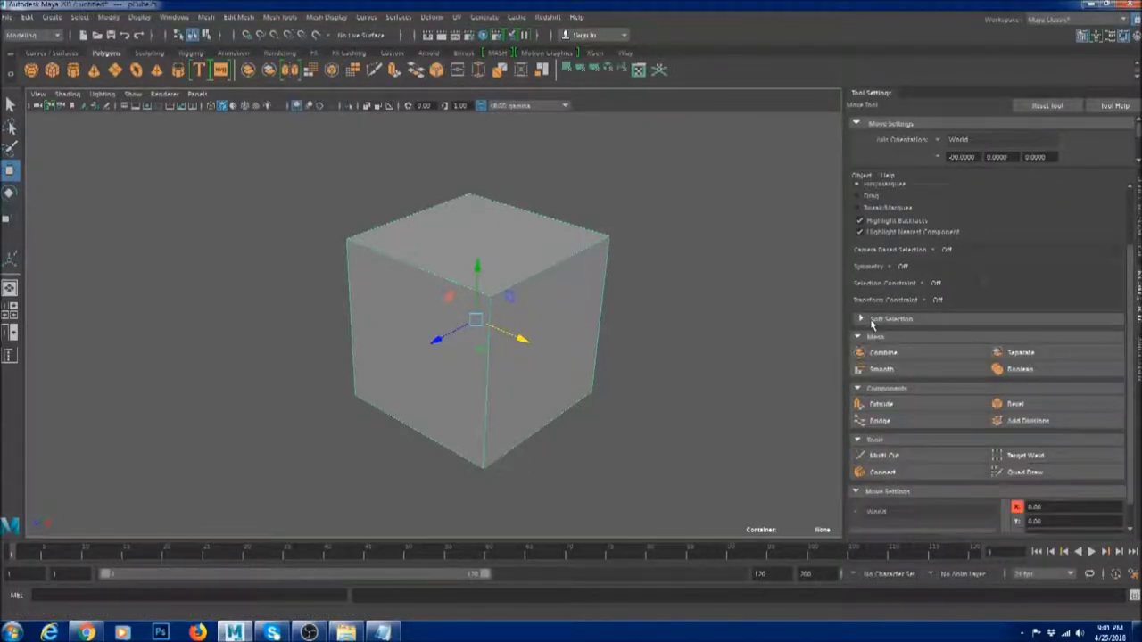
scroll(964, 375, down, 1)
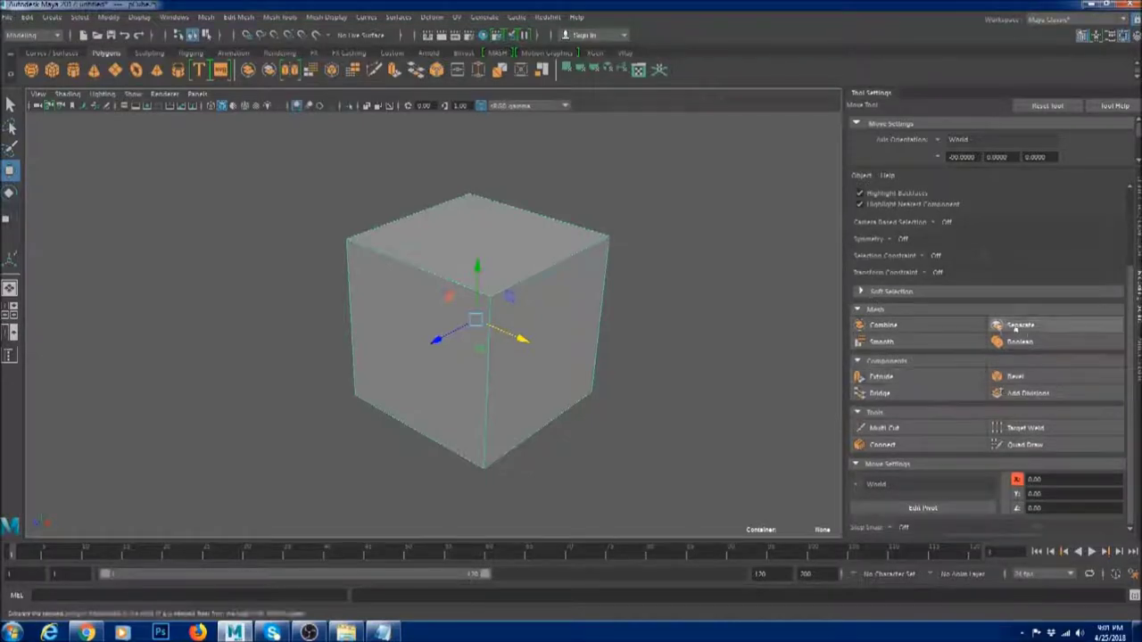